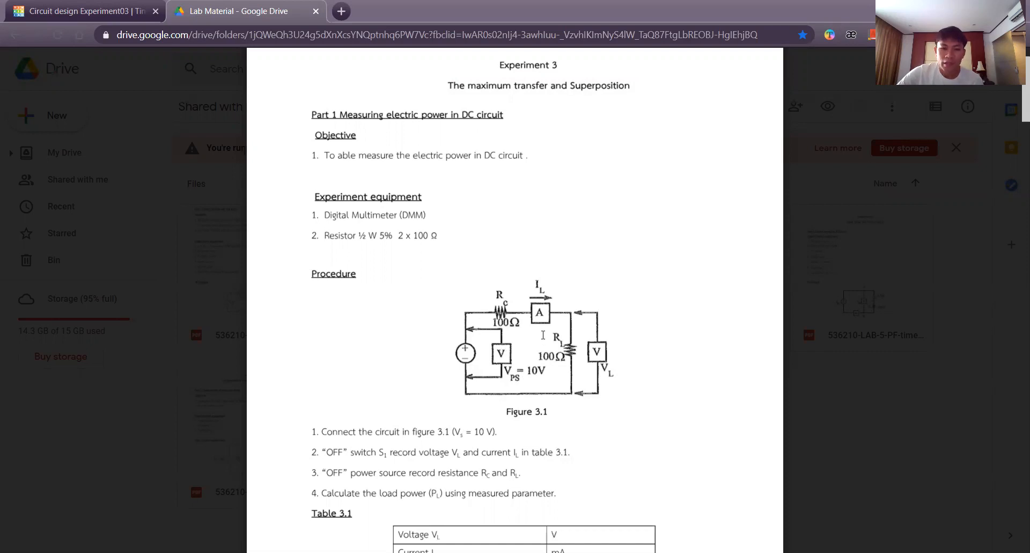
# Step: Switch to the Experiment03 circuit in Tinkercad and place a resistor with its resistance set to 100 Ω
pyautogui.scroll(-3, 543, 333)
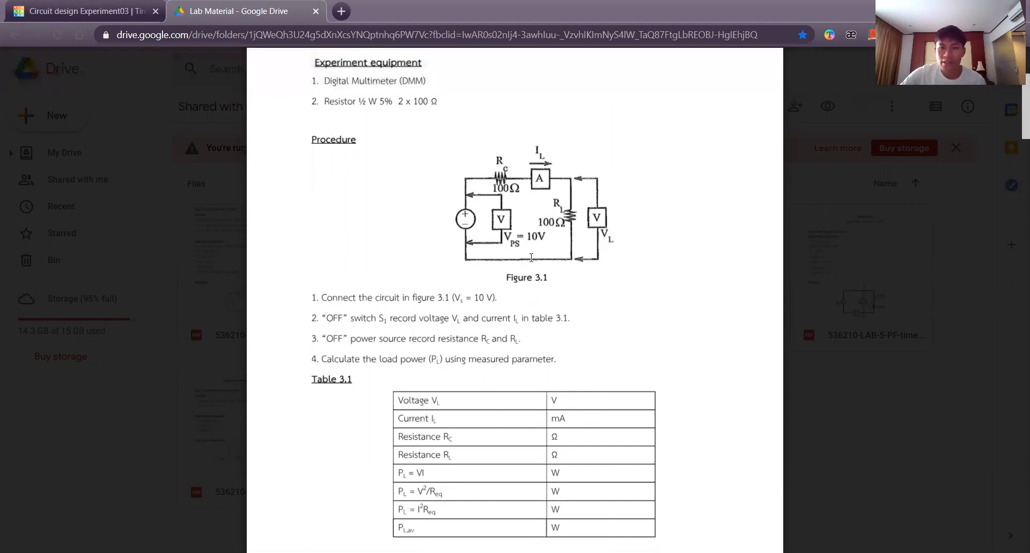
pyautogui.click(128, 16)
pyautogui.scroll(5, 900, 320)
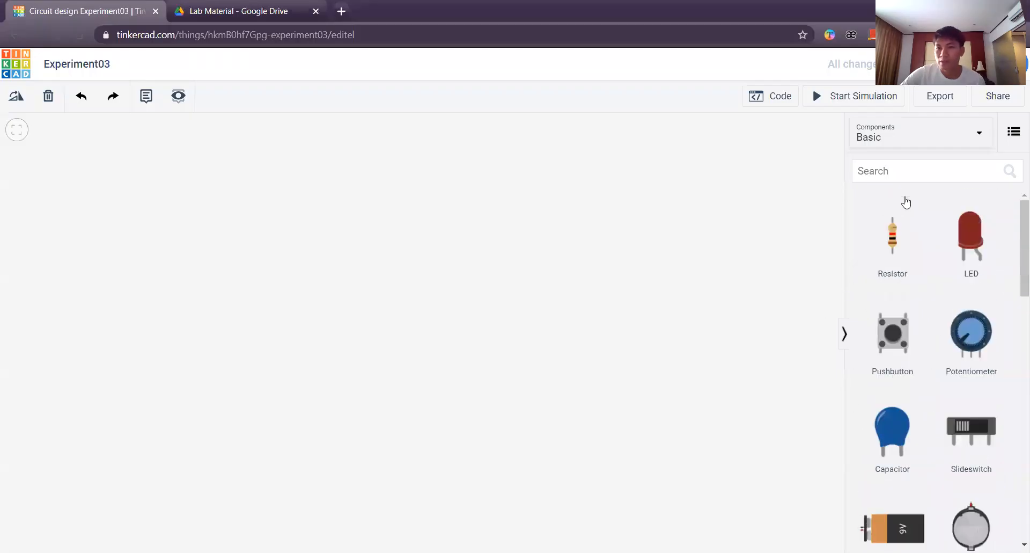
pyautogui.moveTo(876, 247); pyautogui.dragTo(436, 242)
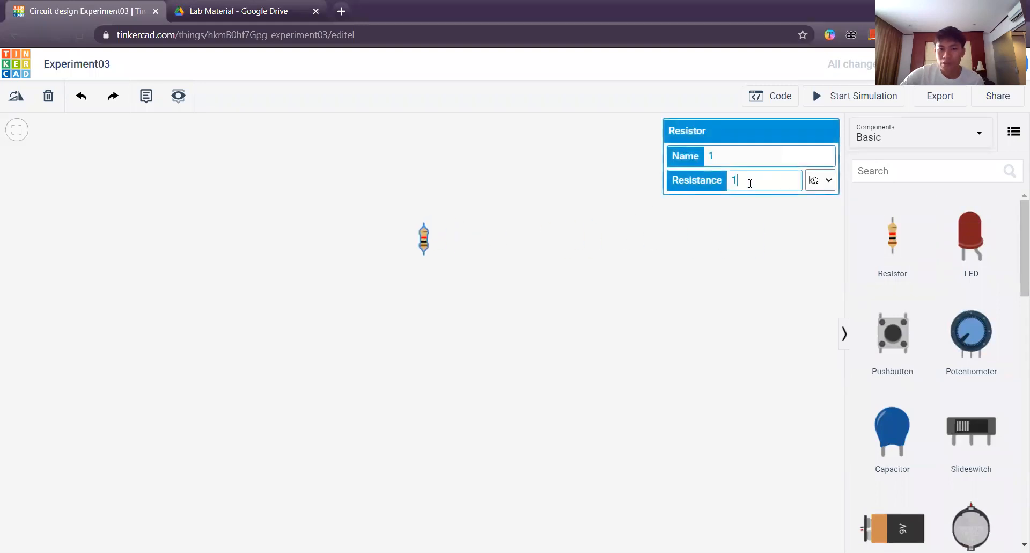
pyautogui.write('00')
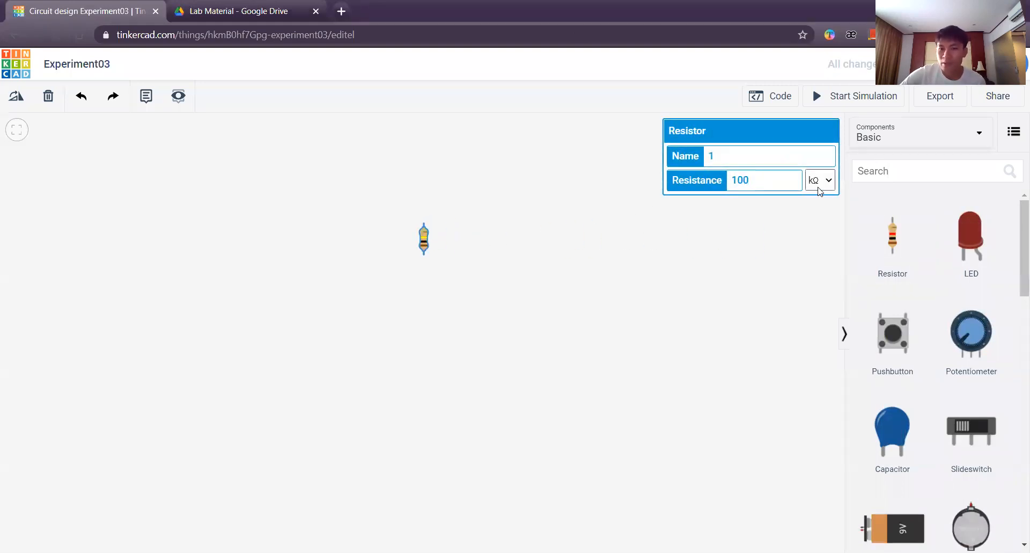
pyautogui.click(817, 184)
pyautogui.click(817, 244)
# Step: Place a second resistor beside the first and set its resistance to 100 Ω
pyautogui.moveTo(893, 236); pyautogui.dragTo(539, 242)
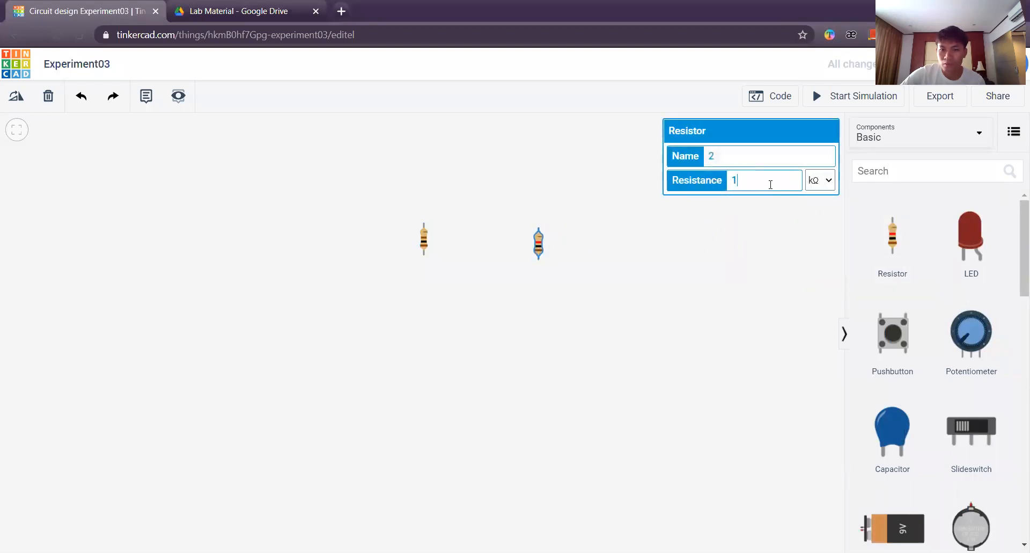
pyautogui.write('00')
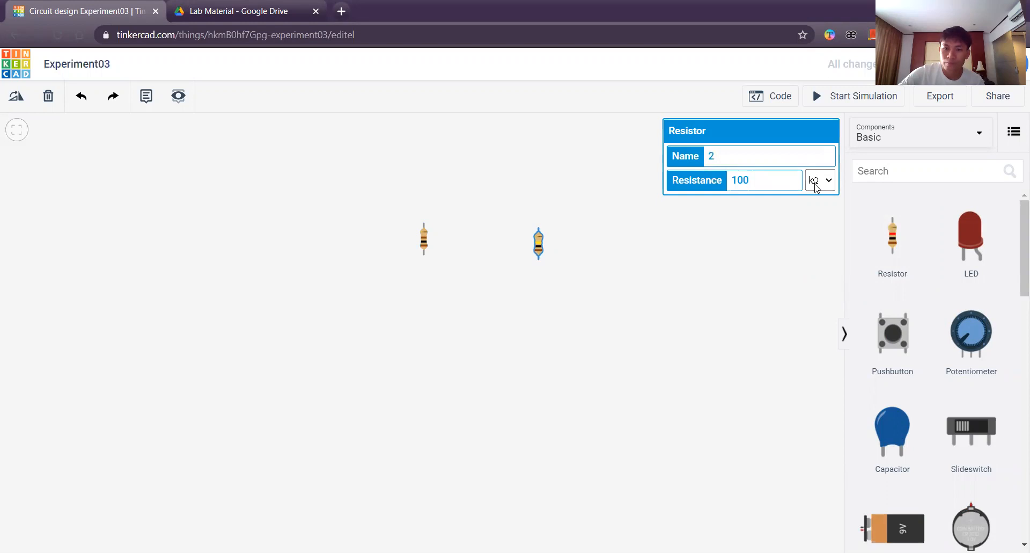
pyautogui.click(817, 184)
pyautogui.click(816, 248)
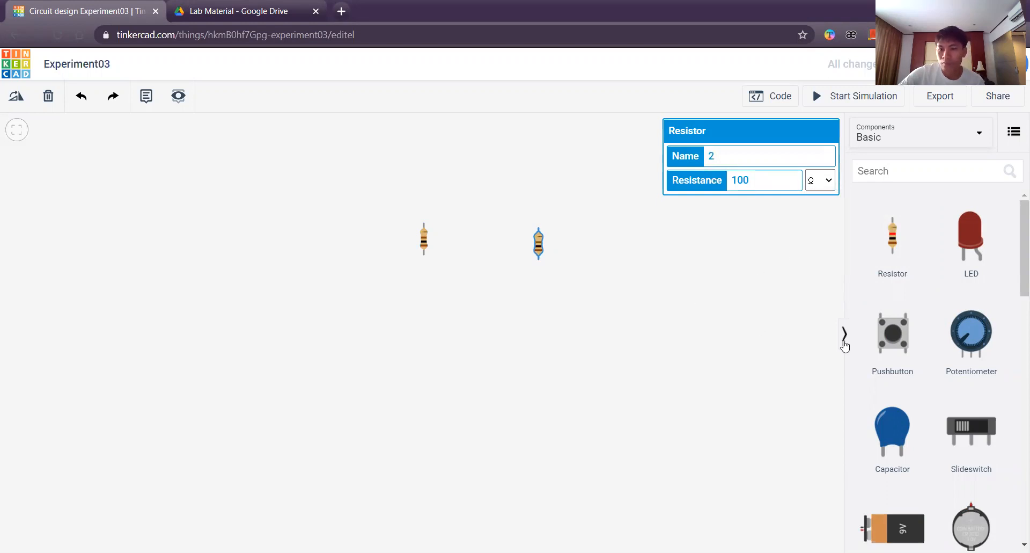
# Step: Add a 9V battery and a small breadboard below the two resistors, with the breadboard beside the battery
pyautogui.scroll(-1, 908, 420)
pyautogui.moveTo(888, 457); pyautogui.dragTo(184, 356)
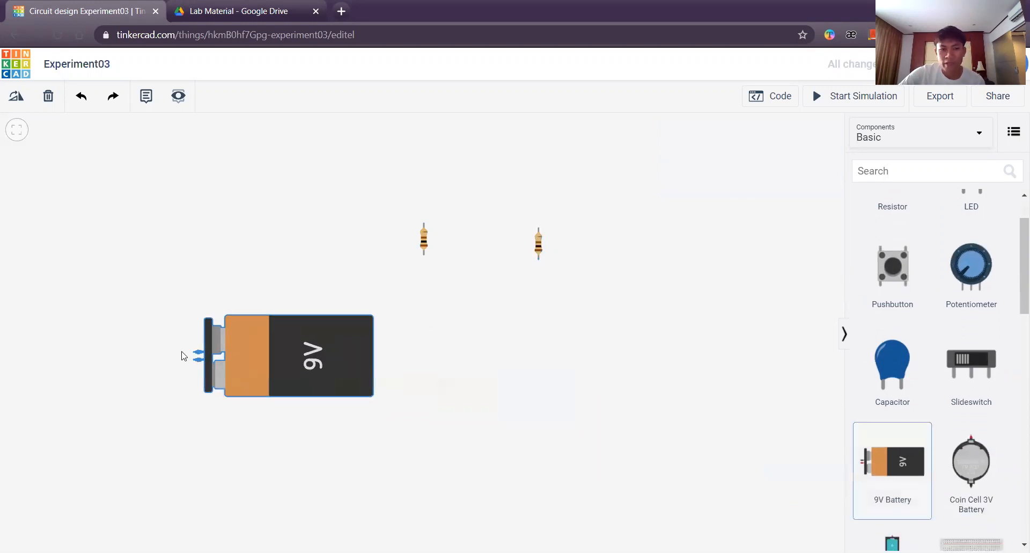
pyautogui.scroll(-1, 934, 413)
pyautogui.moveTo(964, 476); pyautogui.dragTo(517, 362)
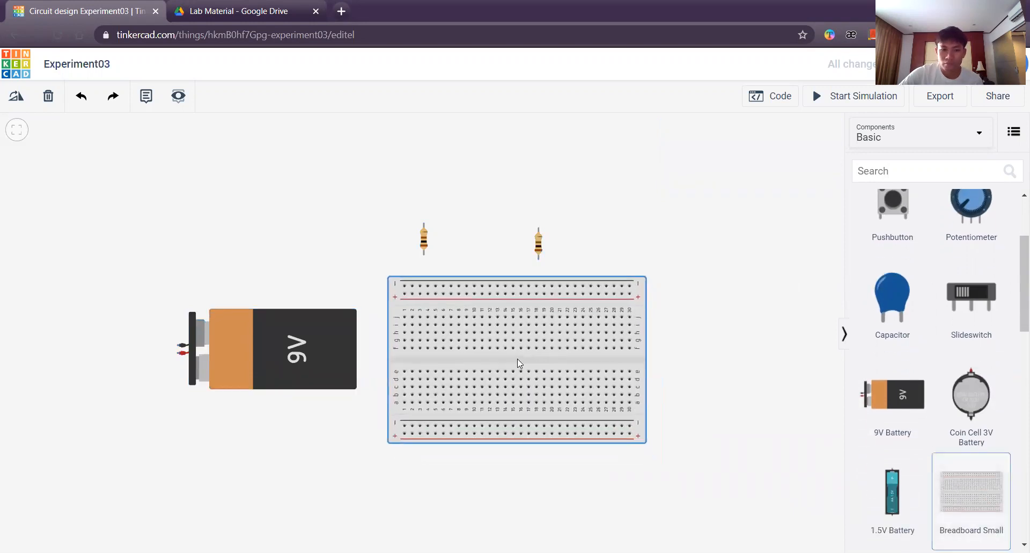
# Step: Rotate both resistors to horizontal and seat them side by side in row g of the breadboard, outer leads in columns 9 and 19
pyautogui.click(540, 252)
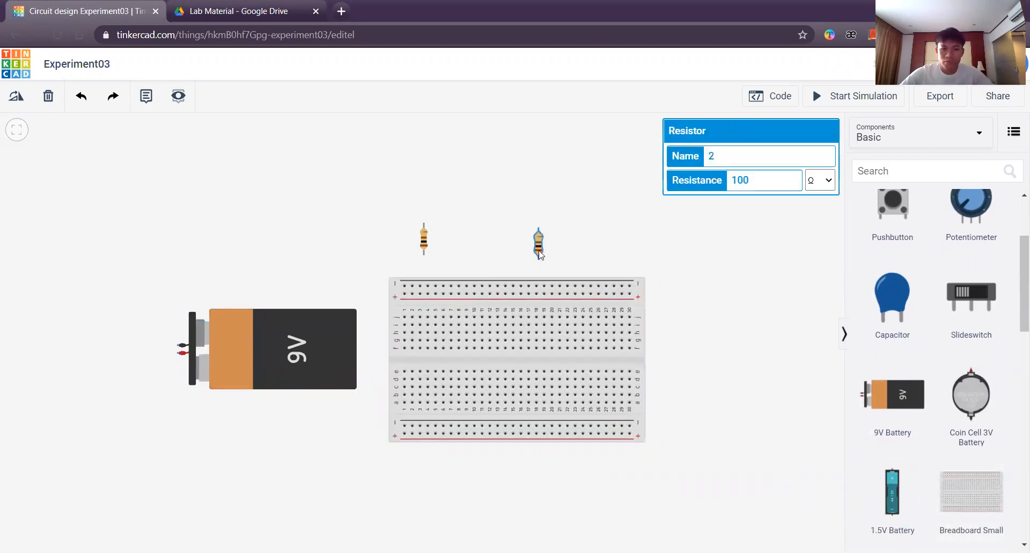
pyautogui.press('r')
pyautogui.press('r')
pyautogui.moveTo(537, 241); pyautogui.dragTo(490, 352)
pyautogui.click(480, 240)
pyautogui.click(429, 247)
pyautogui.press('r')
pyautogui.moveTo(451, 250); pyautogui.dragTo(578, 334)
pyautogui.click(471, 228)
pyautogui.click(527, 209)
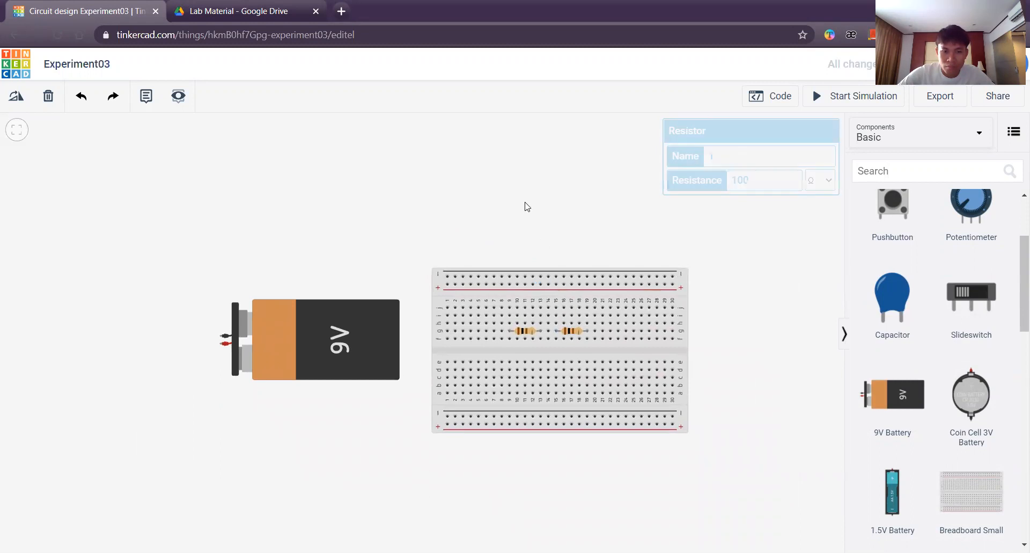
# Step: Rotate the 9V battery 180° so its terminals face the breadboard
pyautogui.click(364, 334)
pyautogui.hotkey('ctrl', 'r')
pyautogui.hotkey('ctrl', 'r')
pyautogui.hotkey('ctrl', 'r')
pyautogui.hotkey('ctrl', 'r')
pyautogui.hotkey('ctrl', 'r')
pyautogui.hotkey('ctrl', 'r')
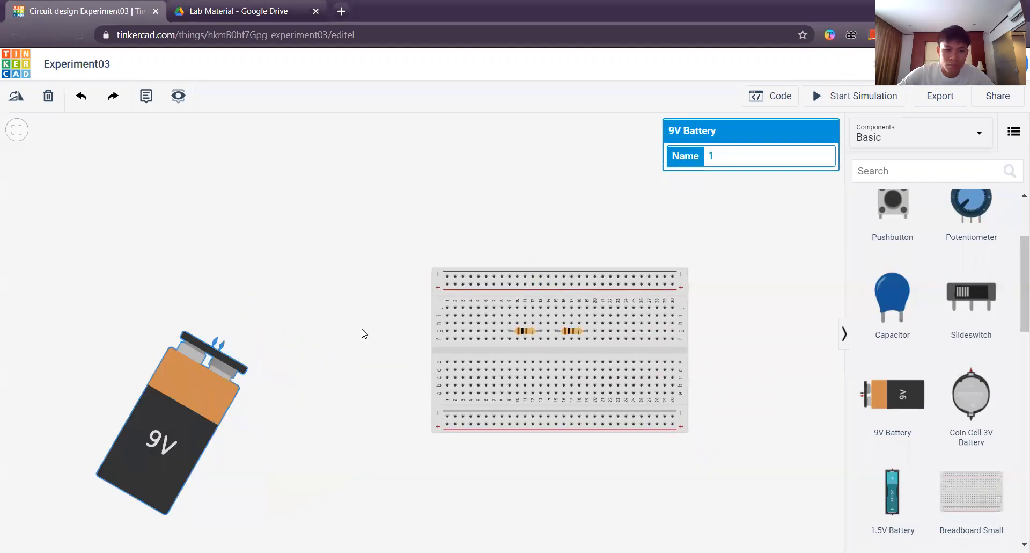
pyautogui.moveTo(163, 347); pyautogui.dragTo(359, 347)
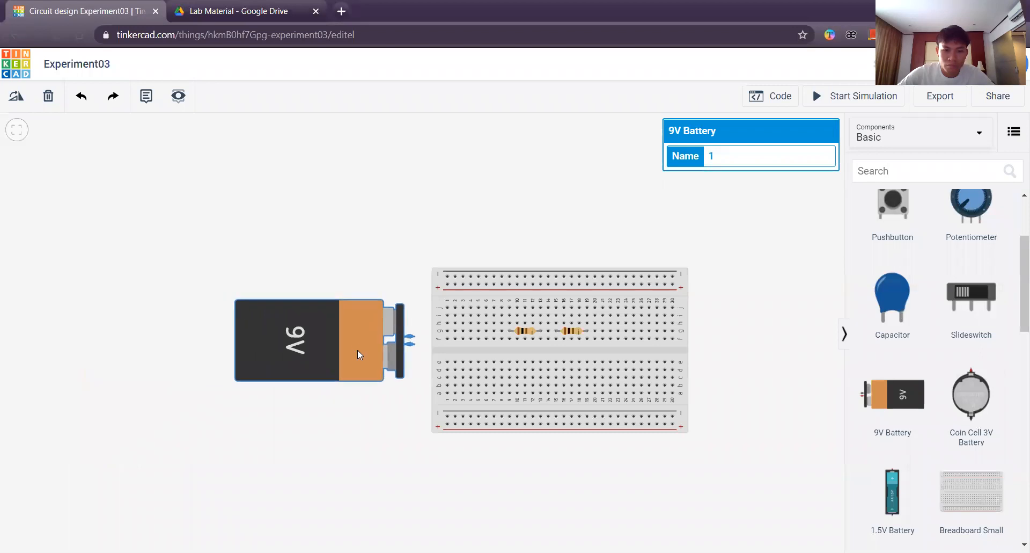
pyautogui.hotkey('ctrl', 'r')
pyautogui.hotkey('ctrl', 'r')
pyautogui.hotkey('ctrl', 'r')
pyautogui.hotkey('ctrl', 'r')
pyautogui.hotkey('ctrl', 'r')
pyautogui.hotkey('ctrl', 'r')
pyautogui.hotkey('ctrl', 'r')
pyautogui.hotkey('ctrl', 'r')
pyautogui.hotkey('ctrl', 'r')
pyautogui.hotkey('ctrl', 'r')
pyautogui.hotkey('ctrl', 'r')
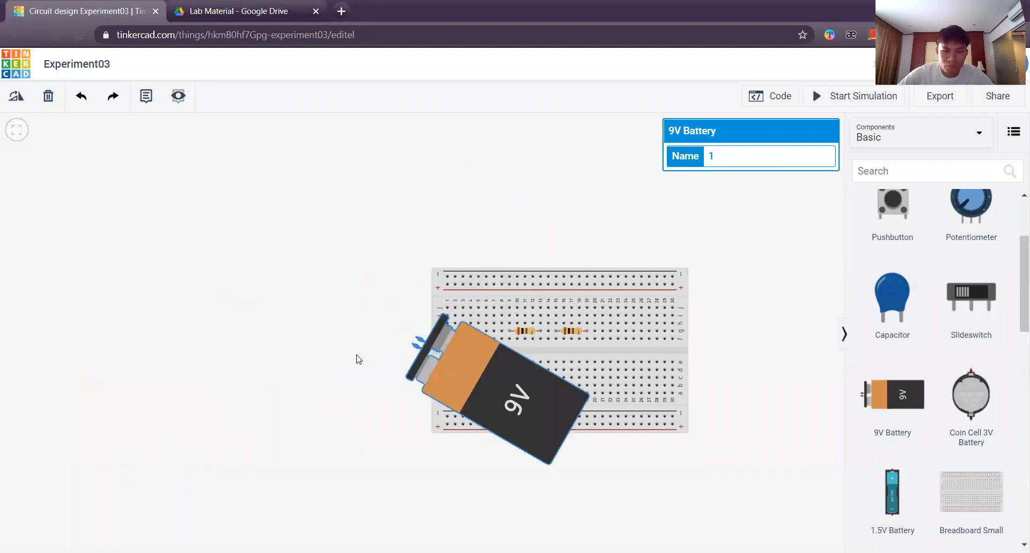
pyautogui.hotkey('ctrl', 'r')
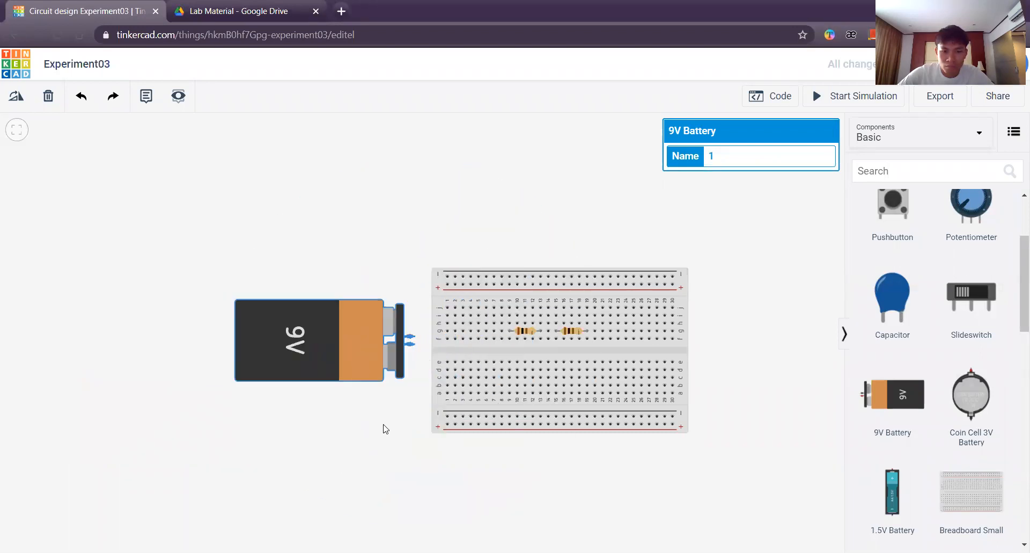
pyautogui.click(385, 427)
# Step: Wire the battery's positive terminal to the breadboard's upper positive rail with one bend and color the wire red
pyautogui.click(414, 337)
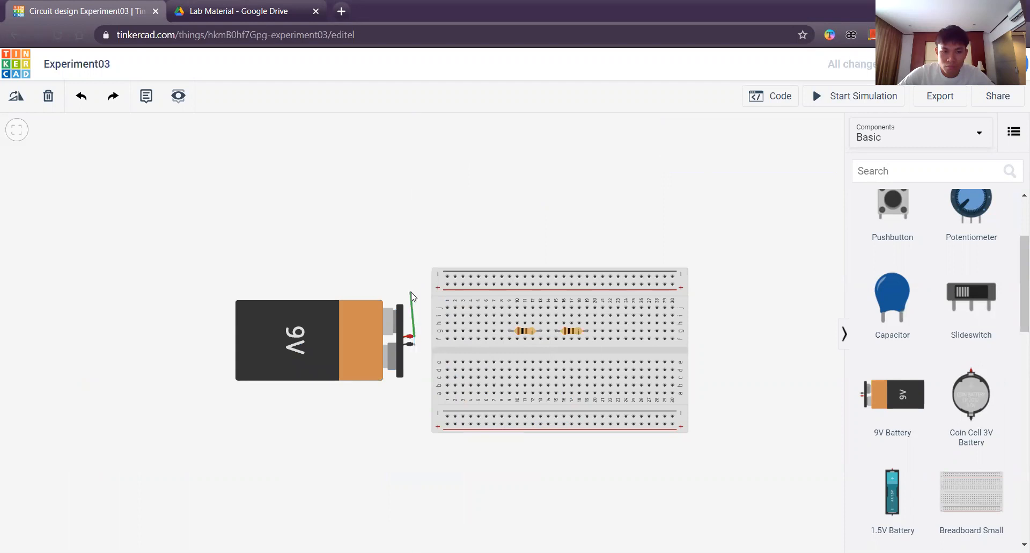
pyautogui.click(414, 285)
pyautogui.click(448, 285)
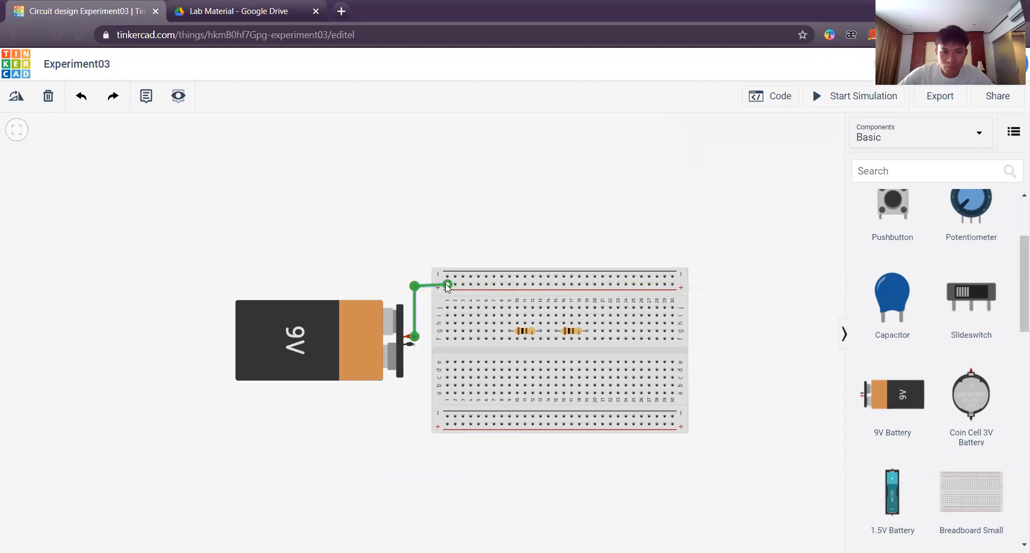
pyautogui.click(737, 158)
pyautogui.click(716, 184)
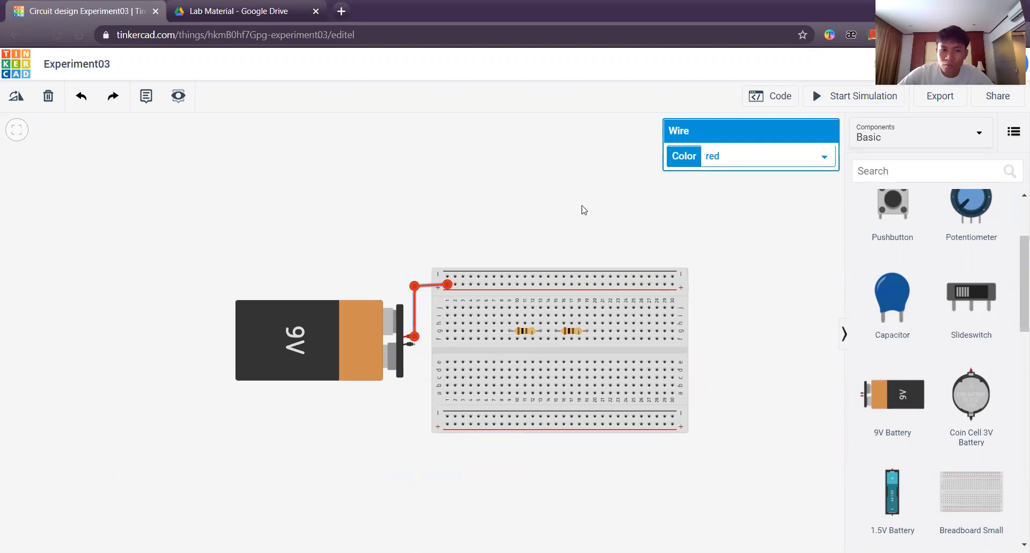
pyautogui.click(582, 209)
# Step: Wire the battery's negative terminal to the breadboard's lower negative rail, straighten its bend, and color the wire black
pyautogui.click(411, 344)
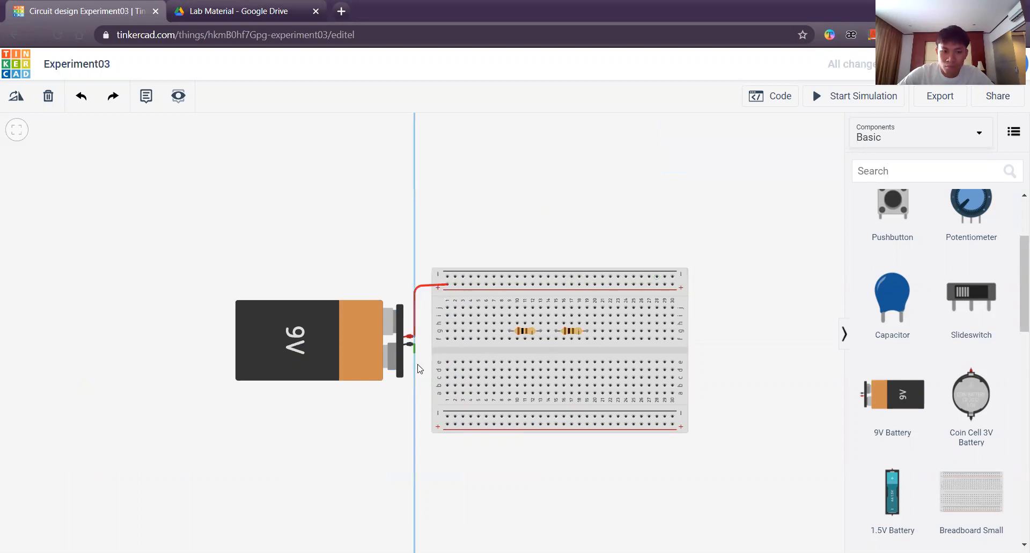
pyautogui.click(414, 413)
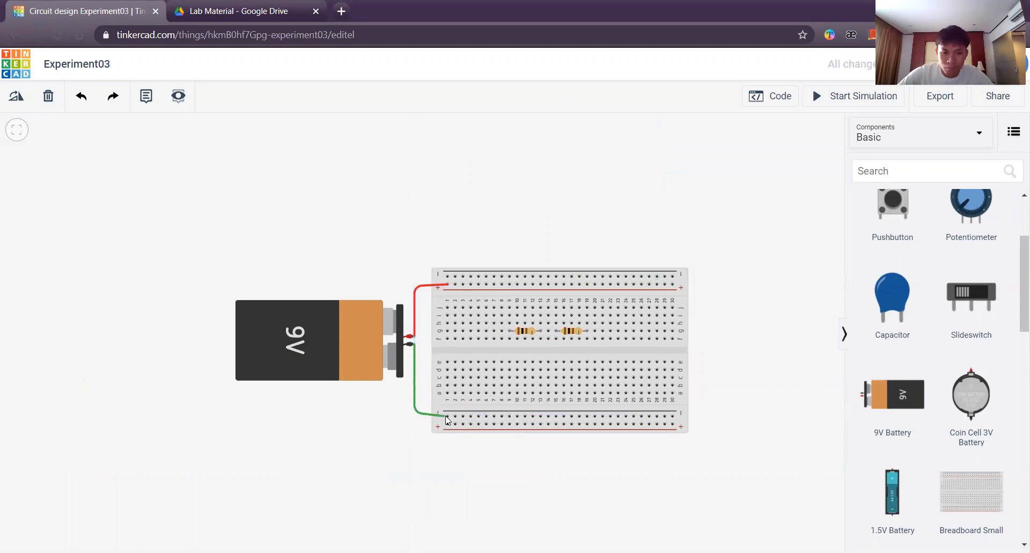
pyautogui.click(448, 416)
pyautogui.moveTo(414, 412); pyautogui.dragTo(415, 416)
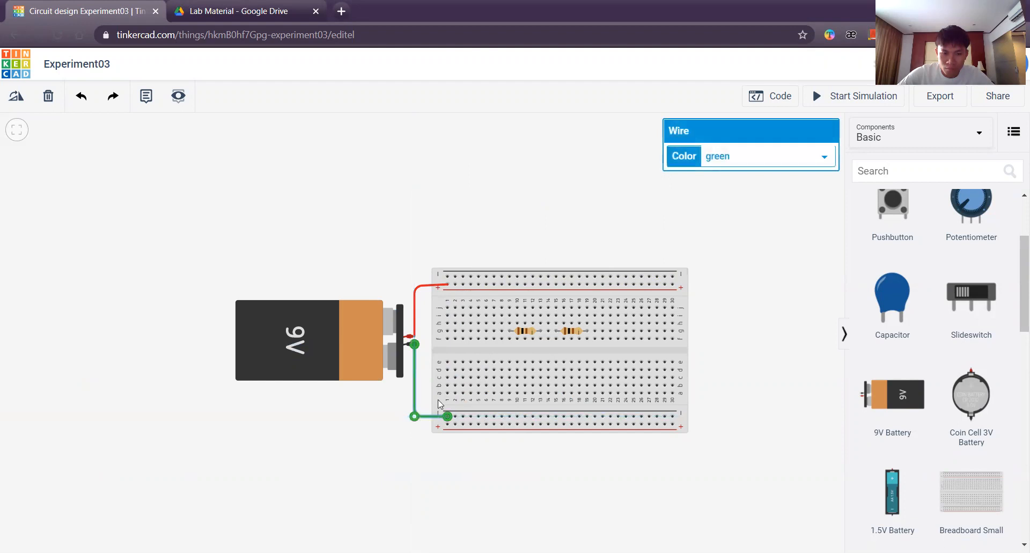
pyautogui.click(724, 164)
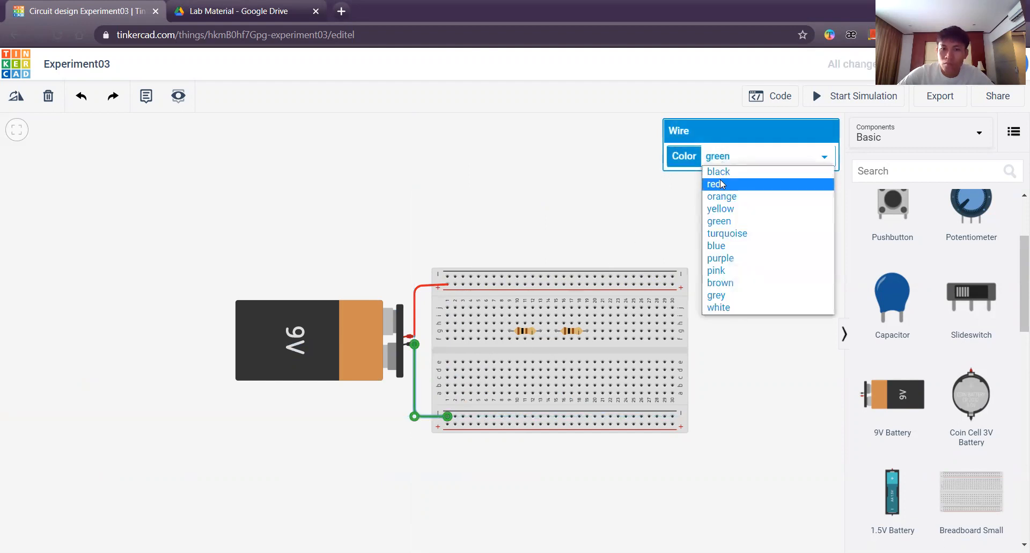
pyautogui.click(722, 170)
pyautogui.click(680, 230)
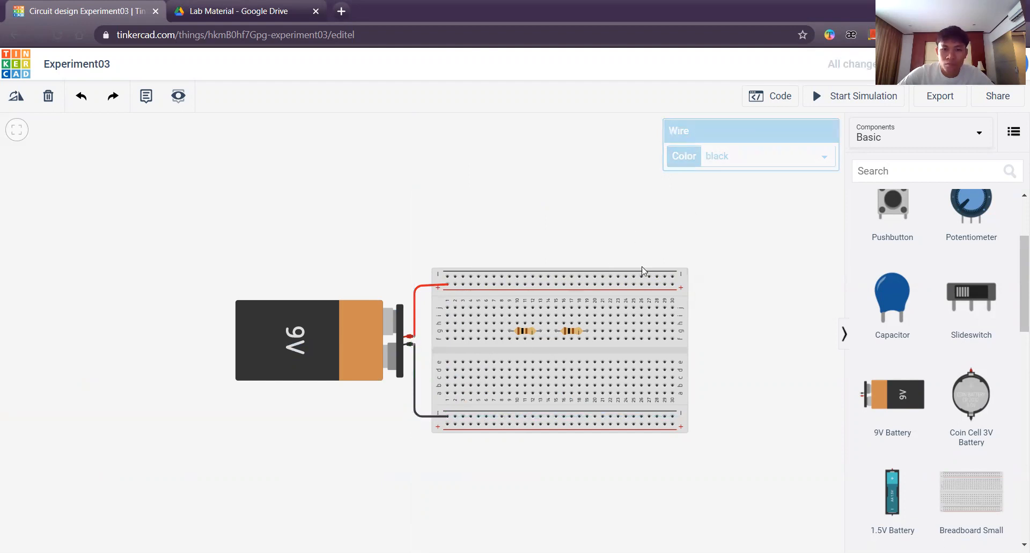
# Step: Join the upper and lower positive rails at the breadboard's far end from the battery with a red wire
pyautogui.click(673, 285)
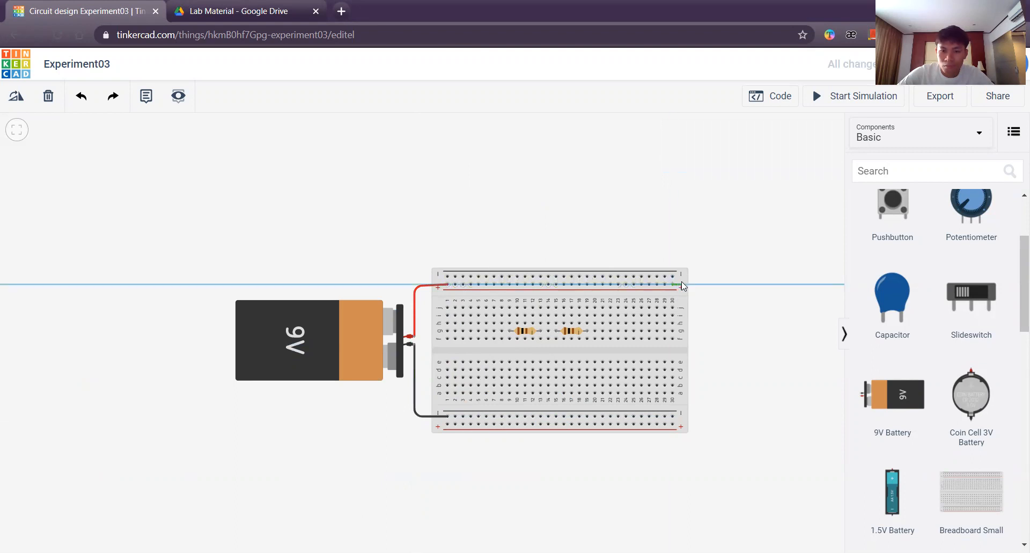
pyautogui.click(682, 425)
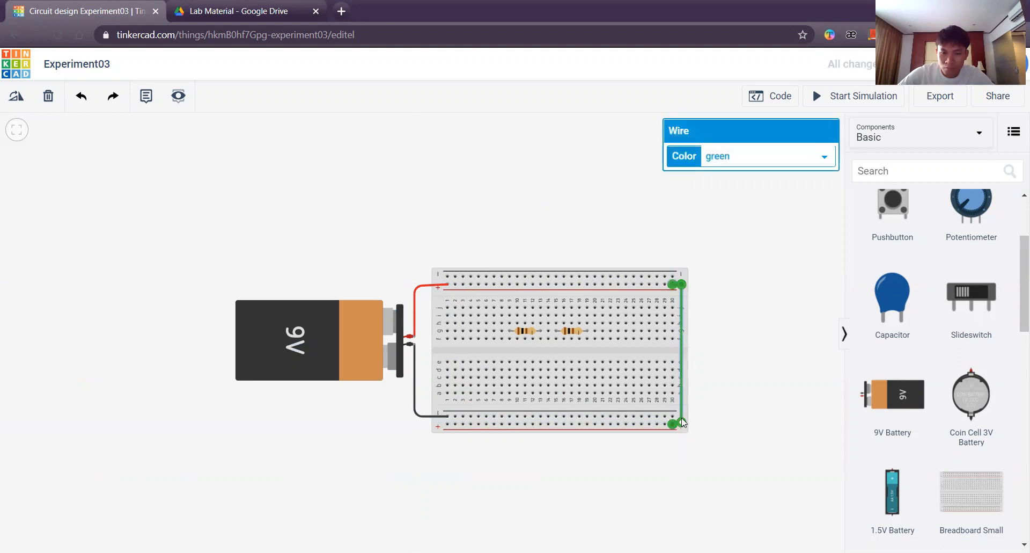
pyautogui.moveTo(683, 422); pyautogui.dragTo(683, 425)
pyautogui.click(762, 156)
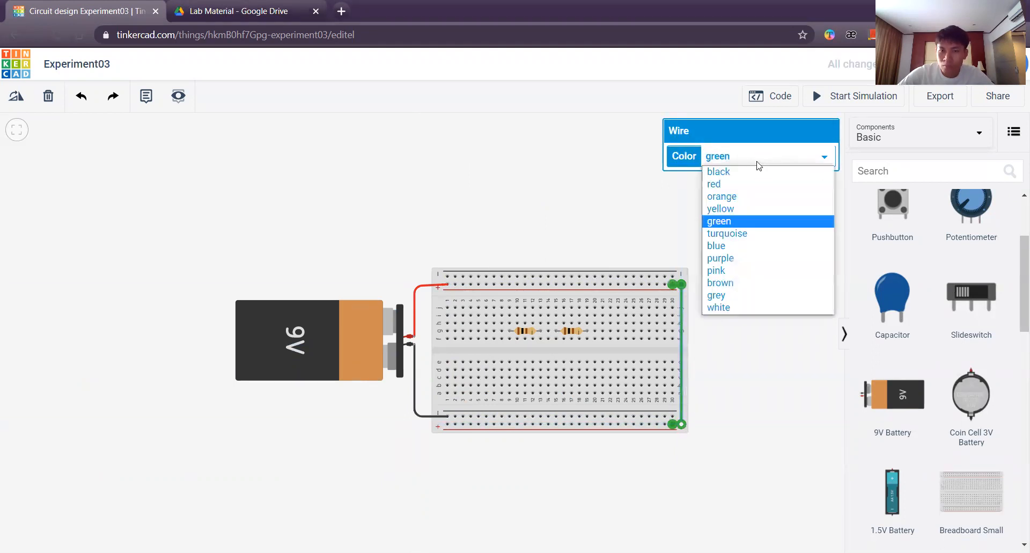
pyautogui.click(750, 186)
pyautogui.click(717, 258)
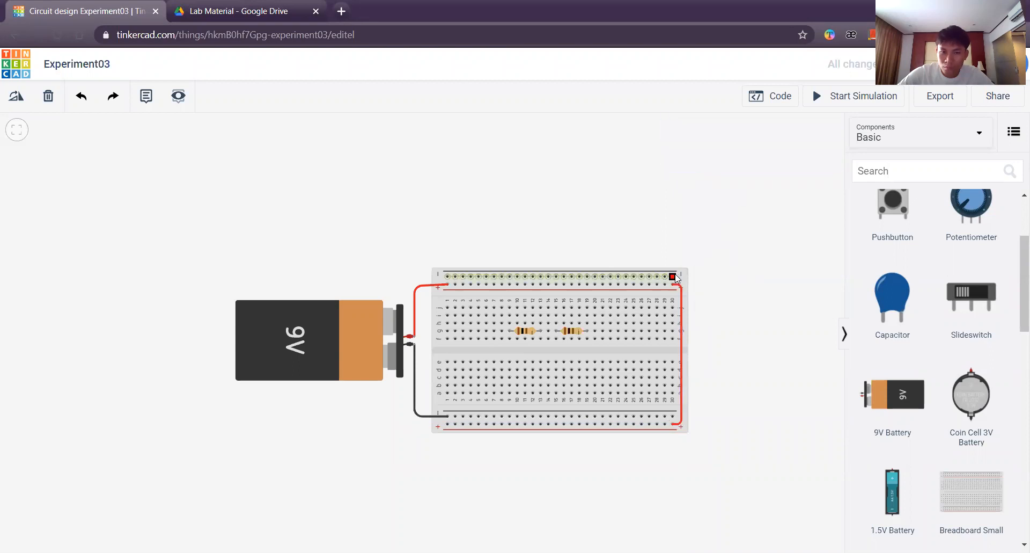
# Step: Join the upper and lower negative rails at the breadboard's far end from the battery with a black wire
pyautogui.click(673, 277)
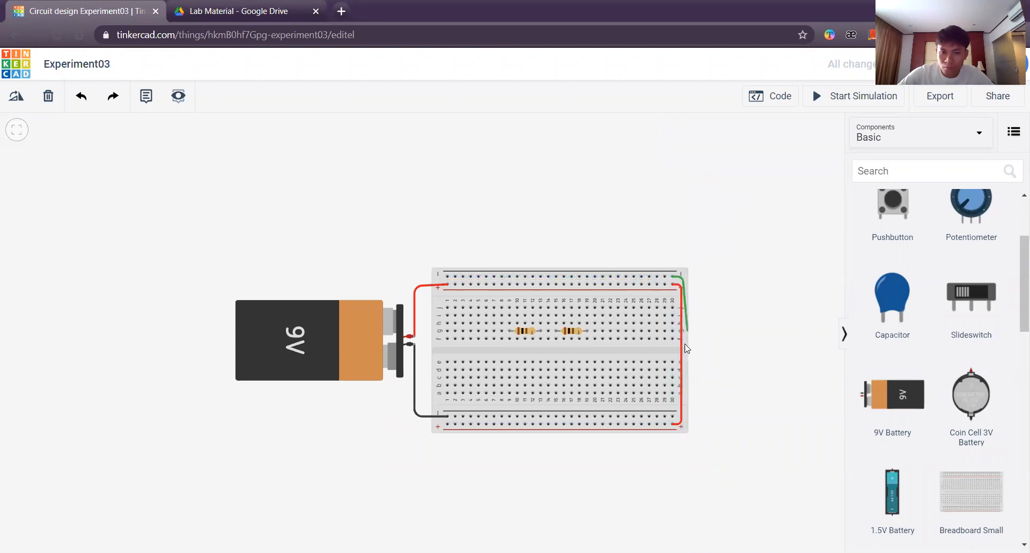
pyautogui.click(673, 416)
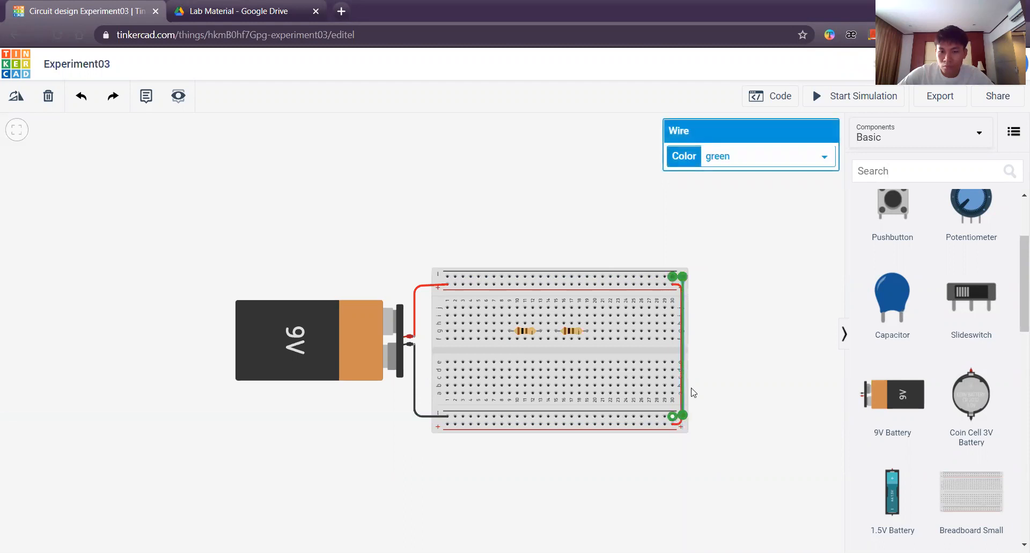
pyautogui.click(738, 165)
pyautogui.click(731, 171)
pyautogui.click(648, 213)
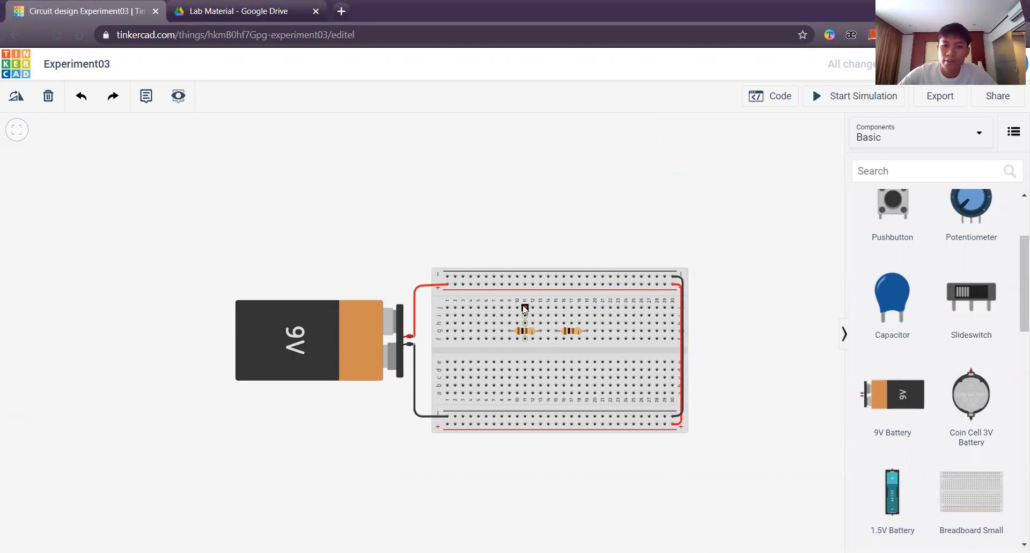
# Step: Connect hole j9 above the first resistor's outer lead to the upper positive rail with a blue wire
pyautogui.click(510, 308)
pyautogui.click(510, 277)
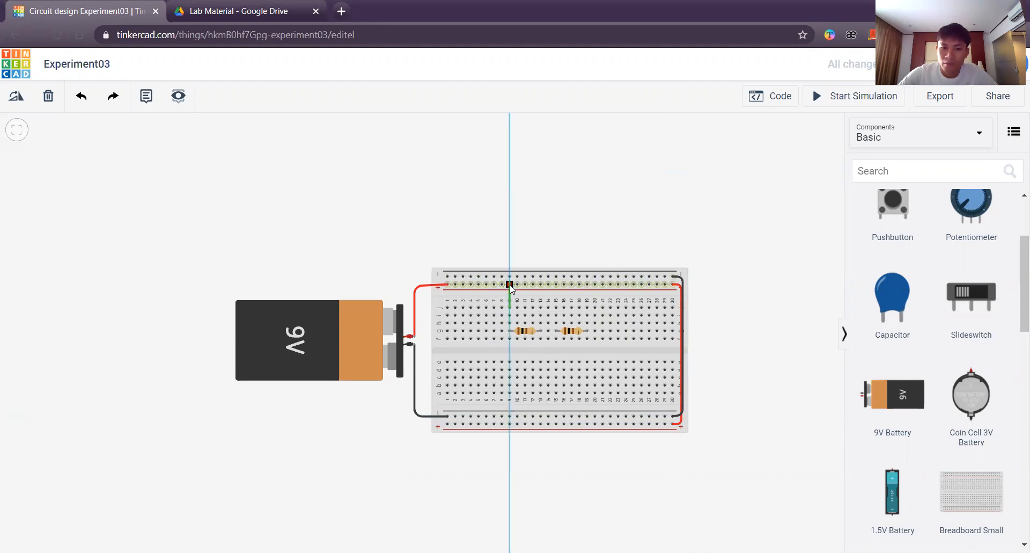
pyautogui.click(750, 159)
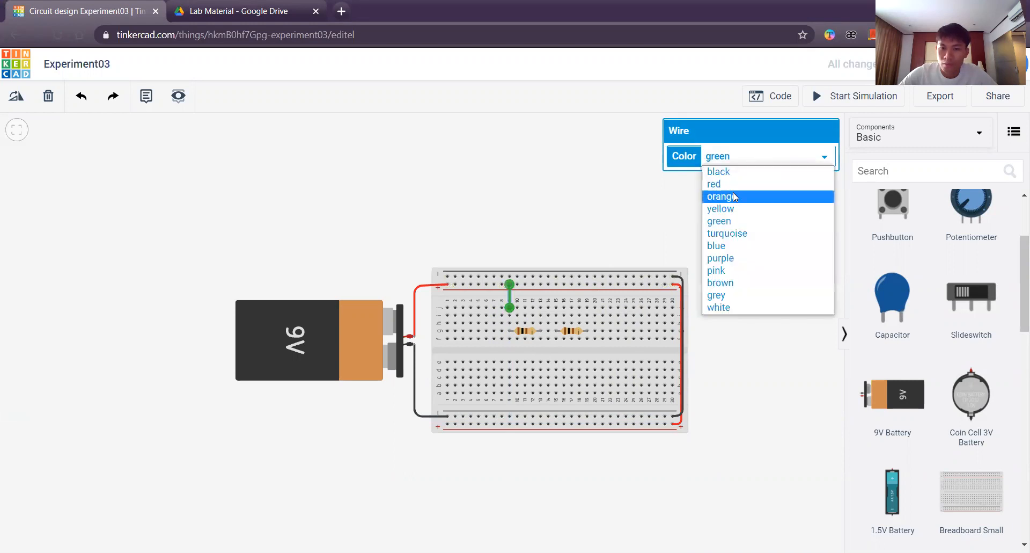
pyautogui.click(724, 242)
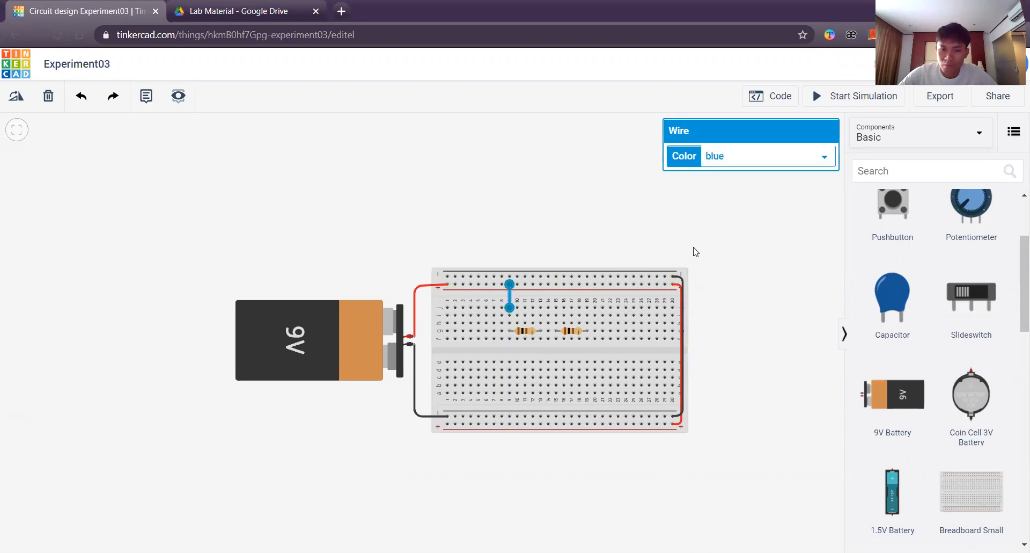
# Step: Connect hole j19 above the second resistor's outer lead to the upper negative rail with a green wire
pyautogui.click(586, 307)
pyautogui.click(587, 277)
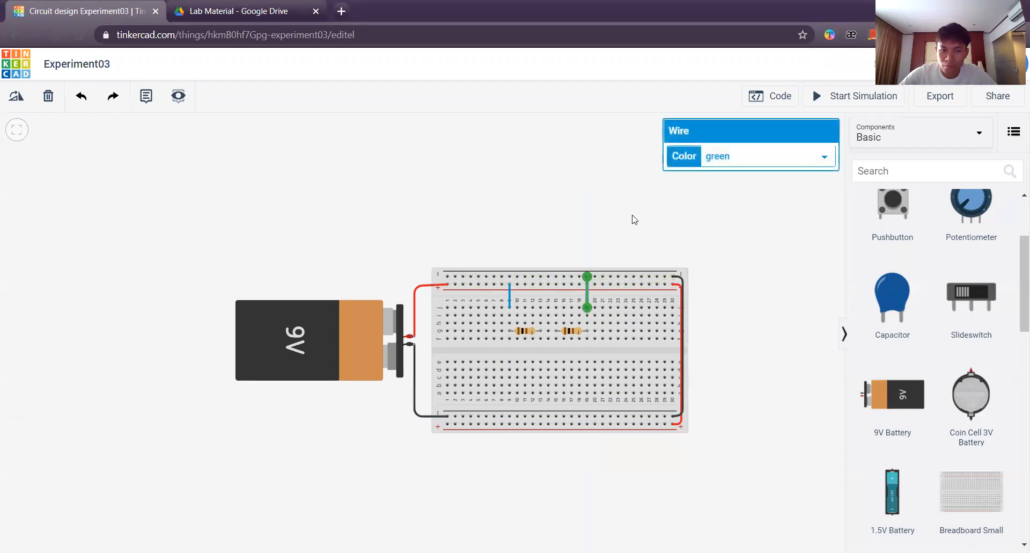
pyautogui.click(635, 217)
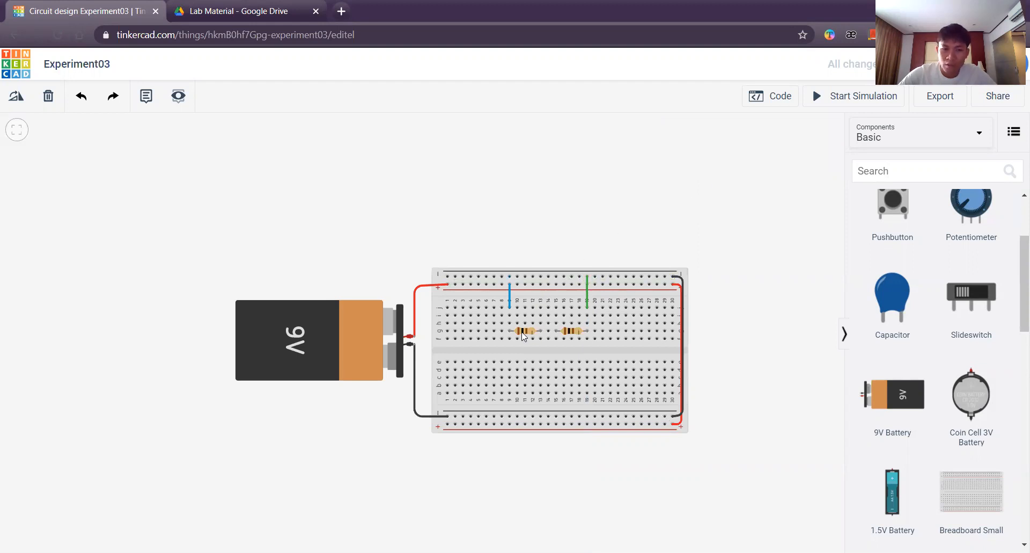
# Step: Review the Figure 3.1 circuit in the lab handout and check the resistance settings of both breadboard resistors
pyautogui.scroll(-5, 889, 413)
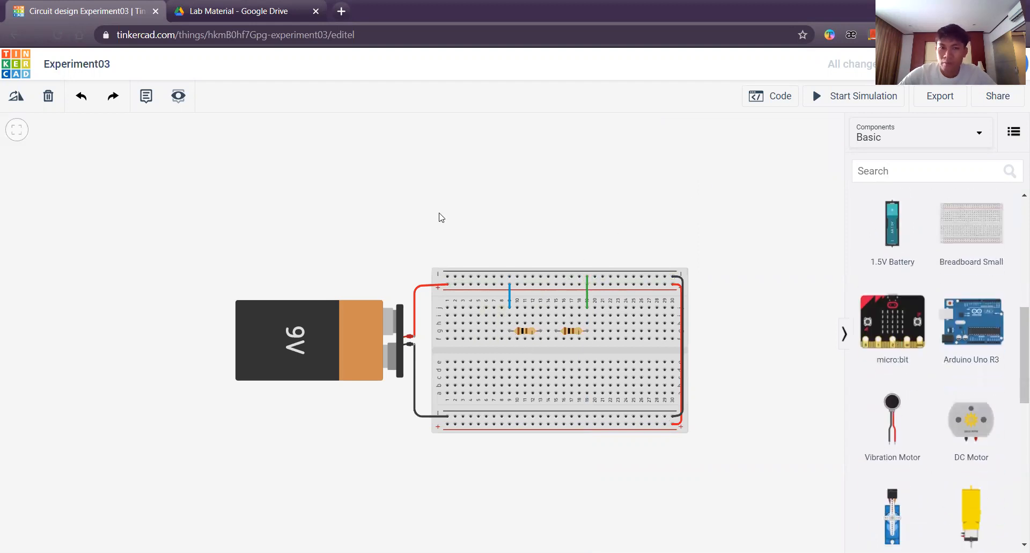
pyautogui.click(289, 18)
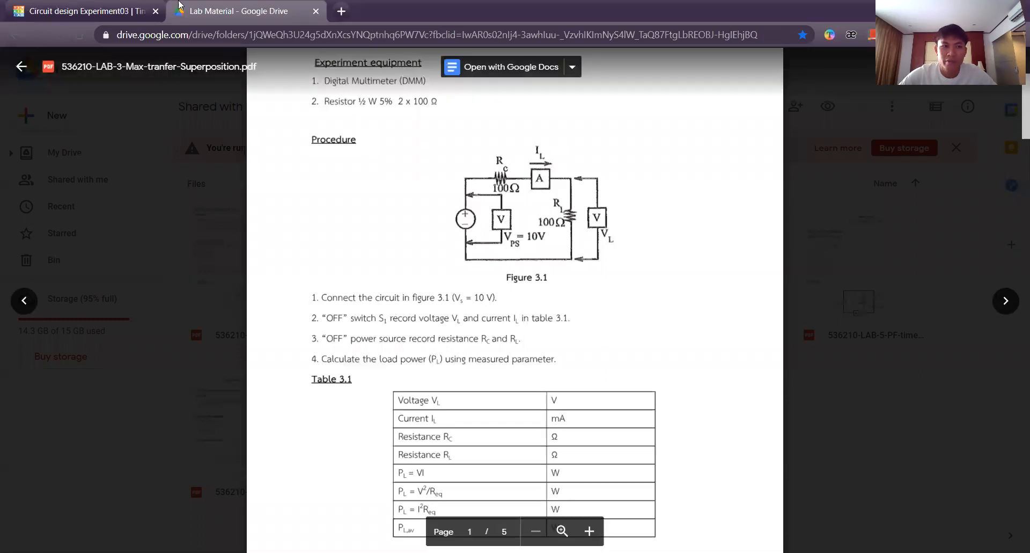
pyautogui.click(85, 11)
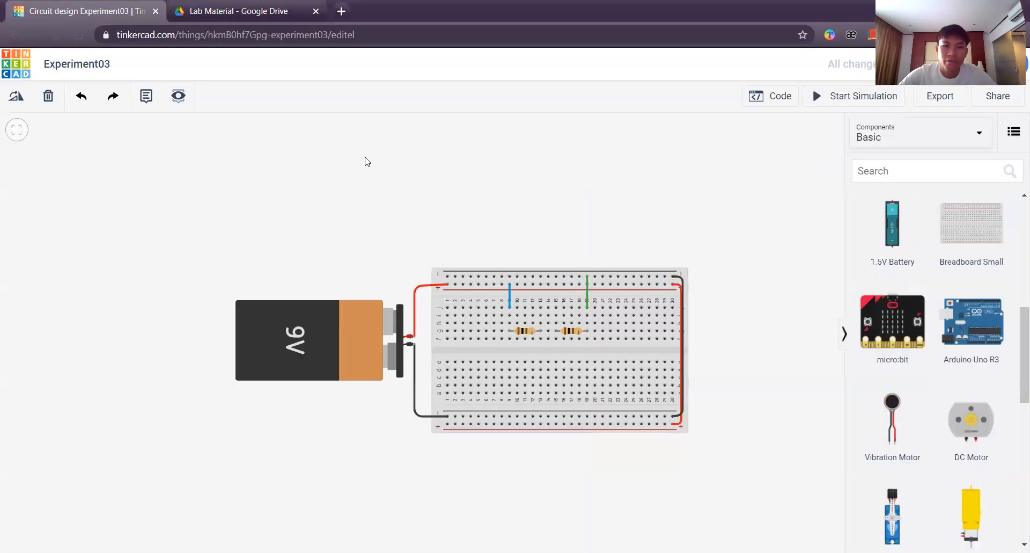
pyautogui.click(525, 331)
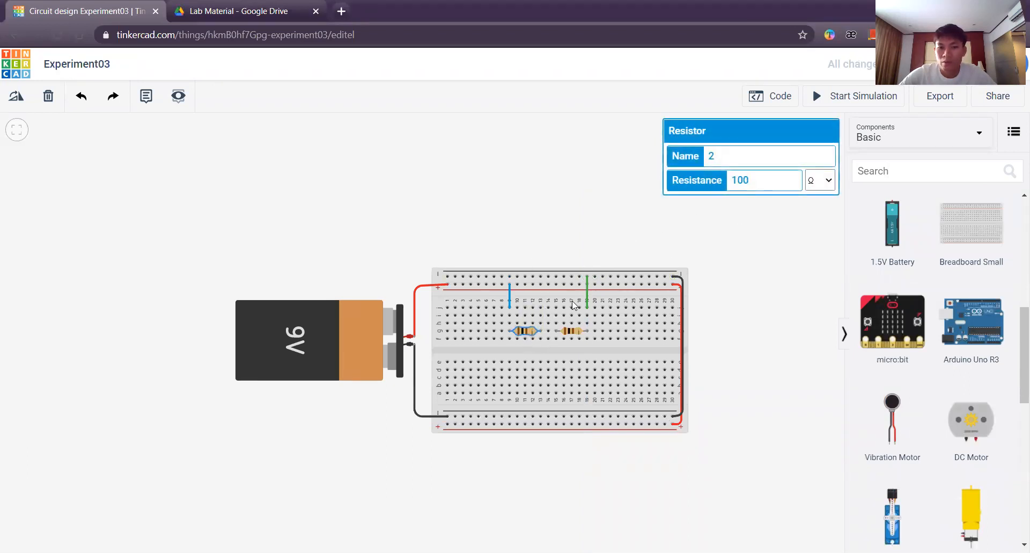
pyautogui.click(573, 331)
pyautogui.click(581, 203)
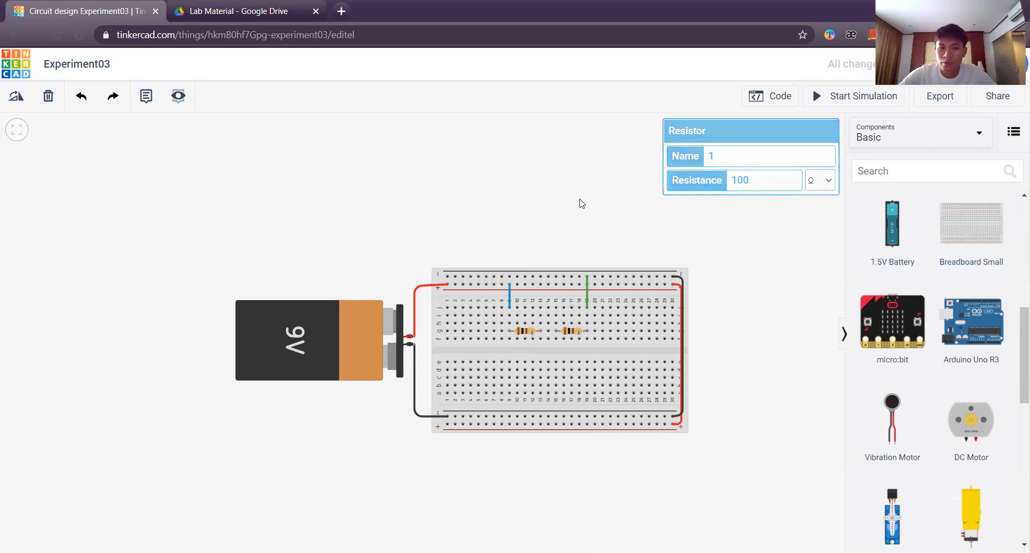
# Step: Place a multimeter above the breadboard, on the side nearer the battery
pyautogui.scroll(-5, 935, 386)
pyautogui.scroll(-3, 934, 385)
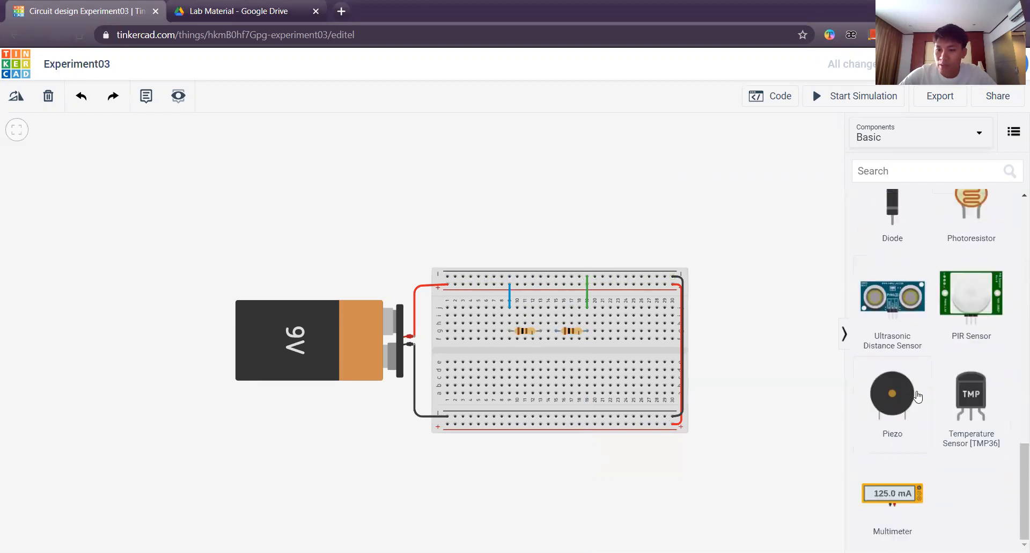
pyautogui.moveTo(892, 491); pyautogui.dragTo(517, 217)
pyautogui.click(665, 228)
pyautogui.click(519, 243)
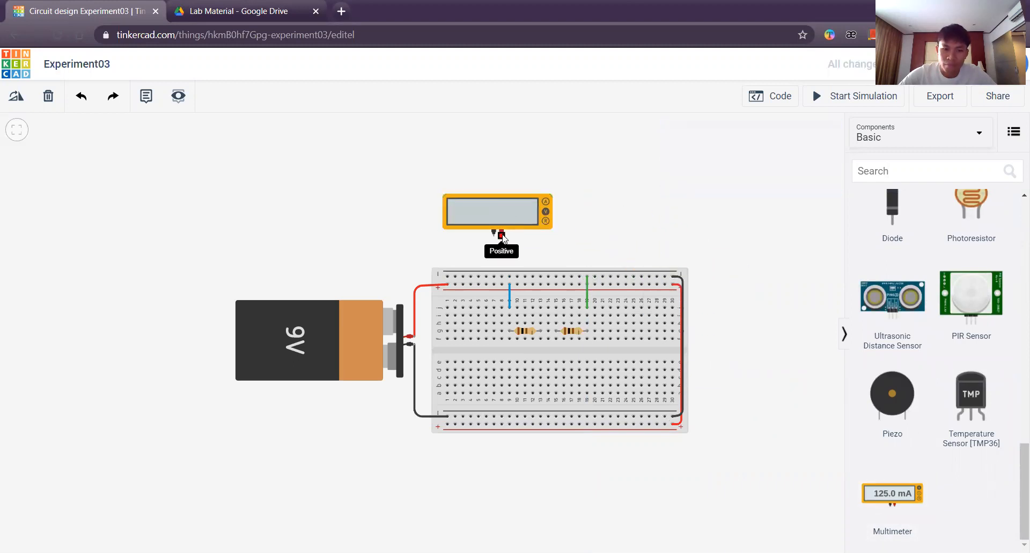
# Step: Wire the multimeter's positive terminal to the upper positive rail and its negative terminal to the upper negative rail
pyautogui.click(502, 232)
pyautogui.click(503, 284)
pyautogui.click(491, 258)
pyautogui.click(494, 235)
pyautogui.click(496, 274)
pyautogui.click(579, 250)
# Step: Colour the first multimeter's positive wire red and its negative wire black
pyautogui.click(502, 252)
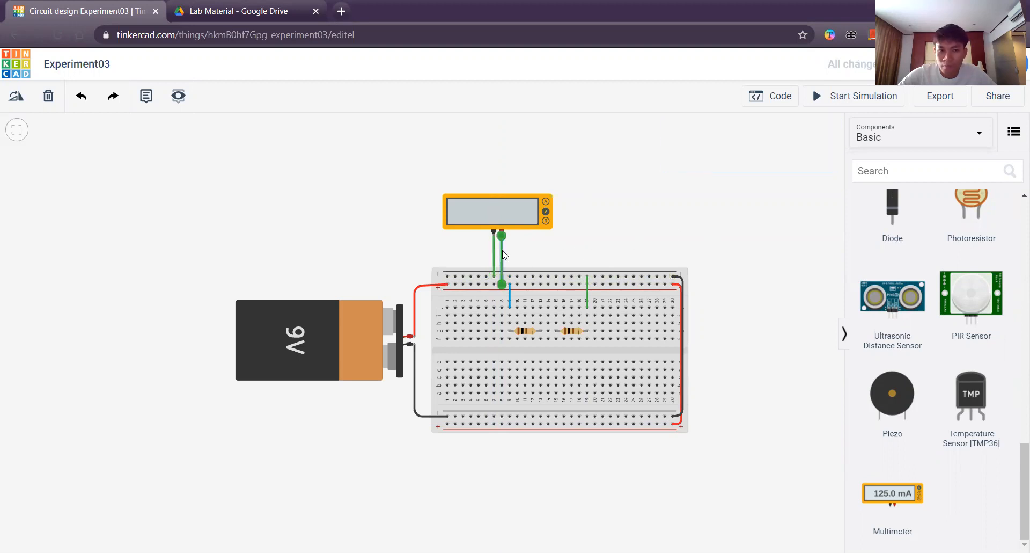
pyautogui.click(767, 157)
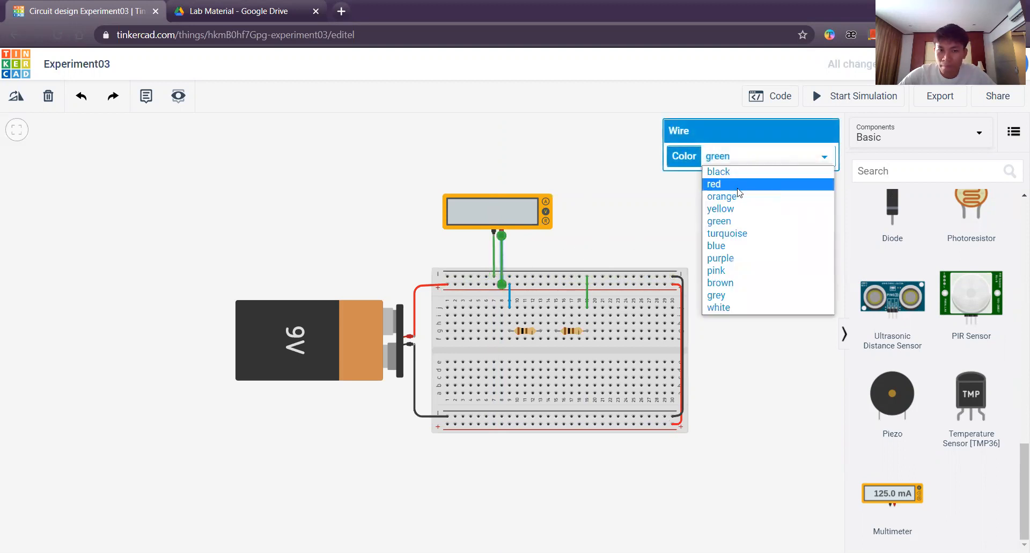
pyautogui.click(752, 186)
pyautogui.click(548, 257)
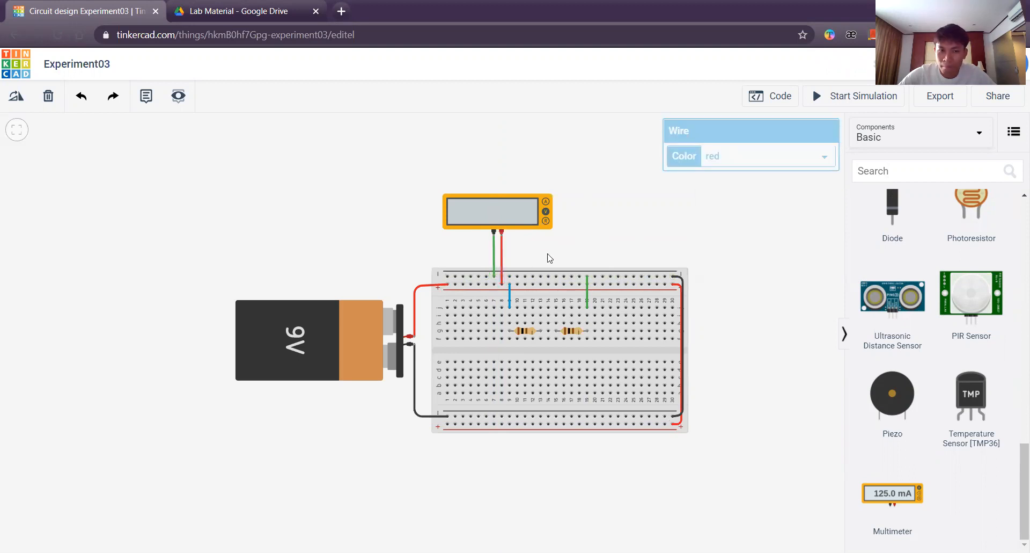
pyautogui.click(495, 257)
pyautogui.click(729, 164)
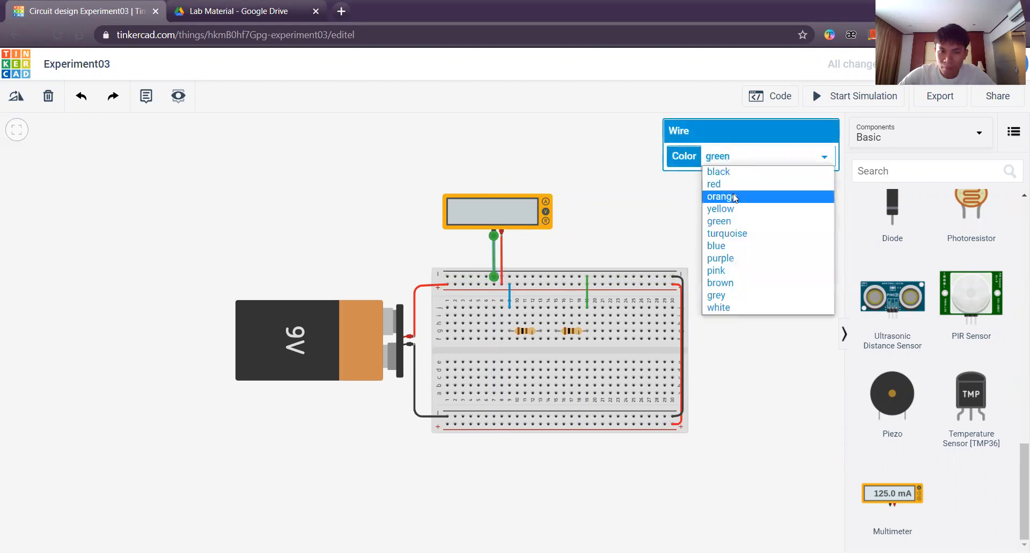
pyautogui.click(719, 170)
pyautogui.click(676, 218)
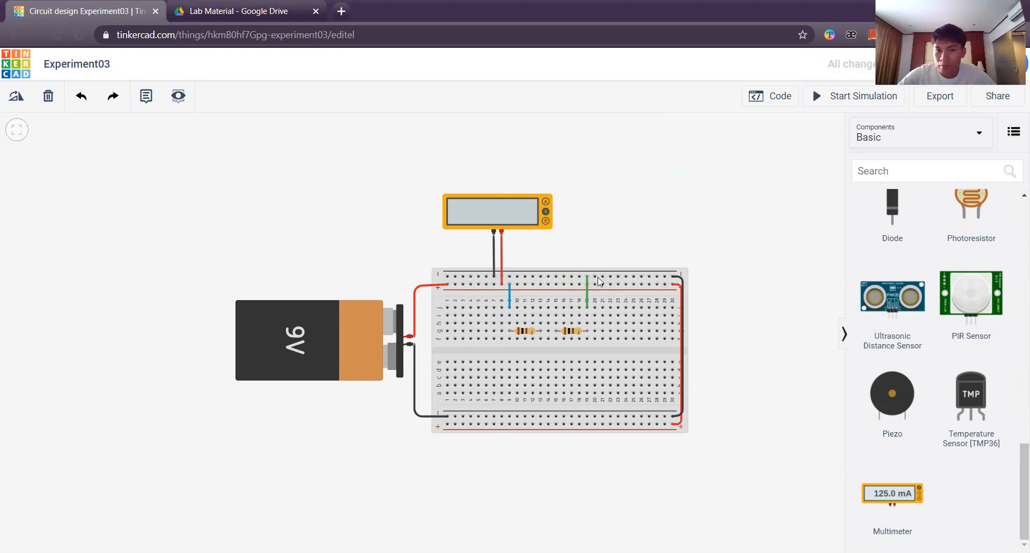
# Step: Place a second multimeter above the breadboard beside the first and set it to measure current (A)
pyautogui.moveTo(893, 496); pyautogui.dragTo(615, 227)
pyautogui.click(750, 276)
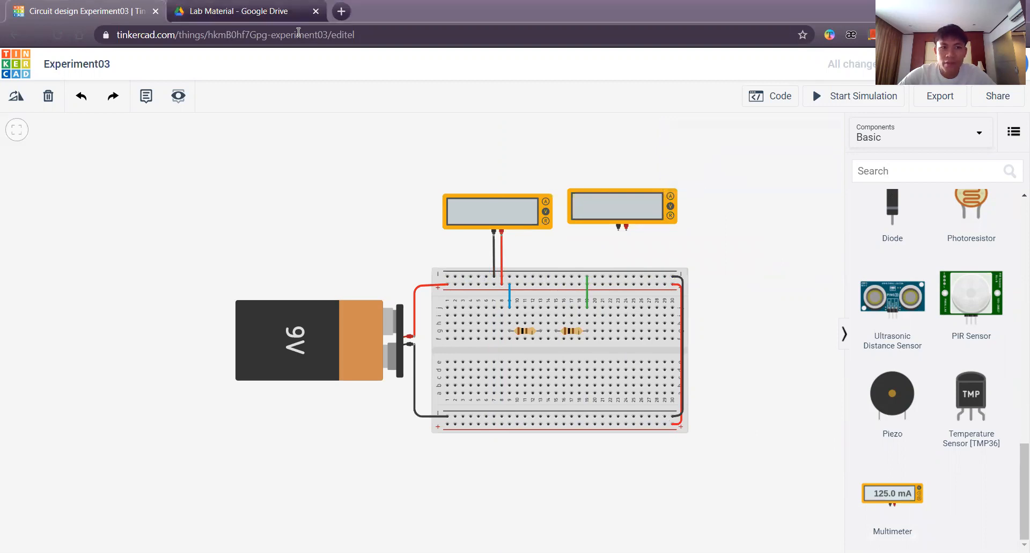
pyautogui.click(253, 10)
pyautogui.click(89, 11)
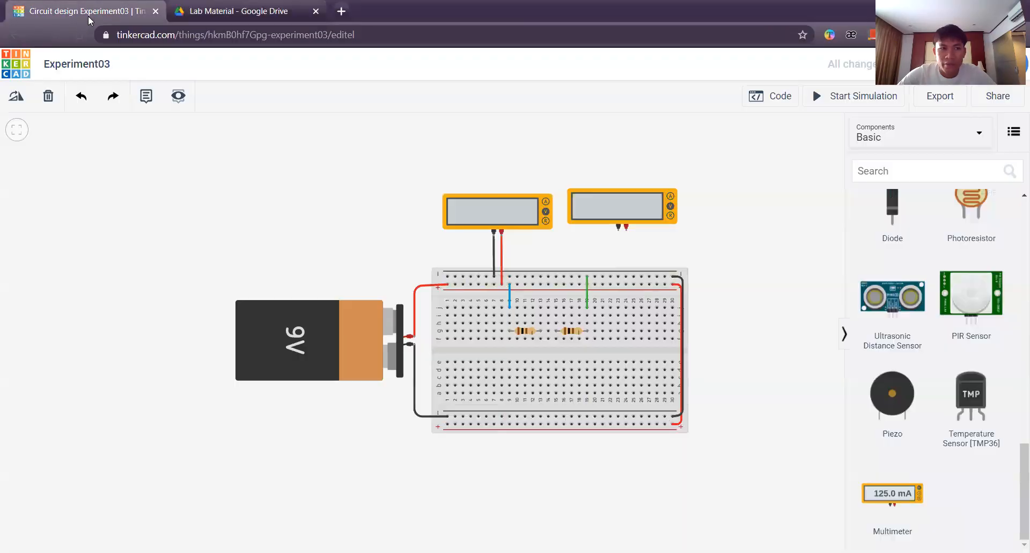
pyautogui.click(620, 208)
pyautogui.click(773, 181)
pyautogui.click(769, 194)
pyautogui.click(756, 242)
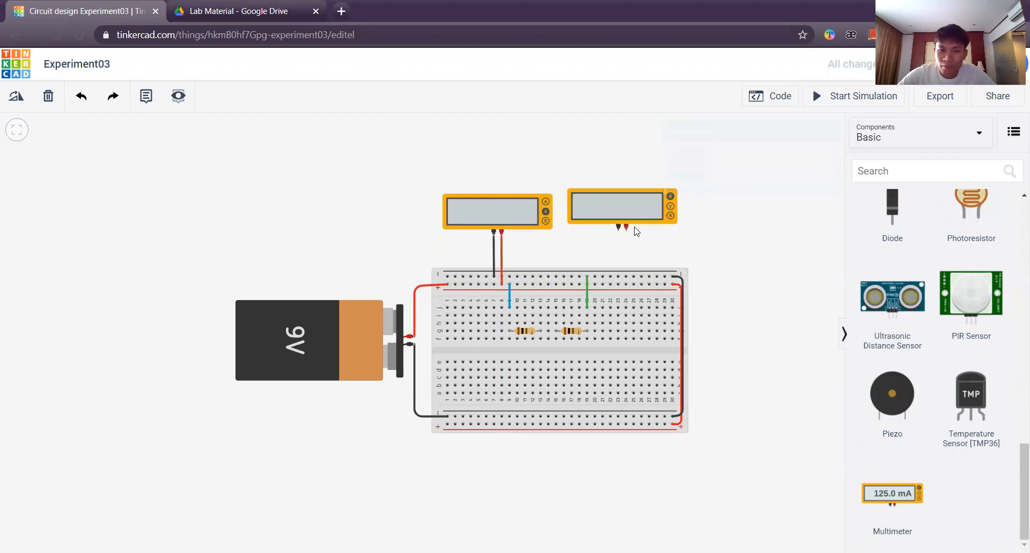
# Step: Wire the ammeter between the two resistors, with its negative terminal to hole h15 and its positive terminal to hole h13
pyautogui.click(606, 235)
pyautogui.click(541, 323)
pyautogui.moveTo(541, 322); pyautogui.dragTo(556, 322)
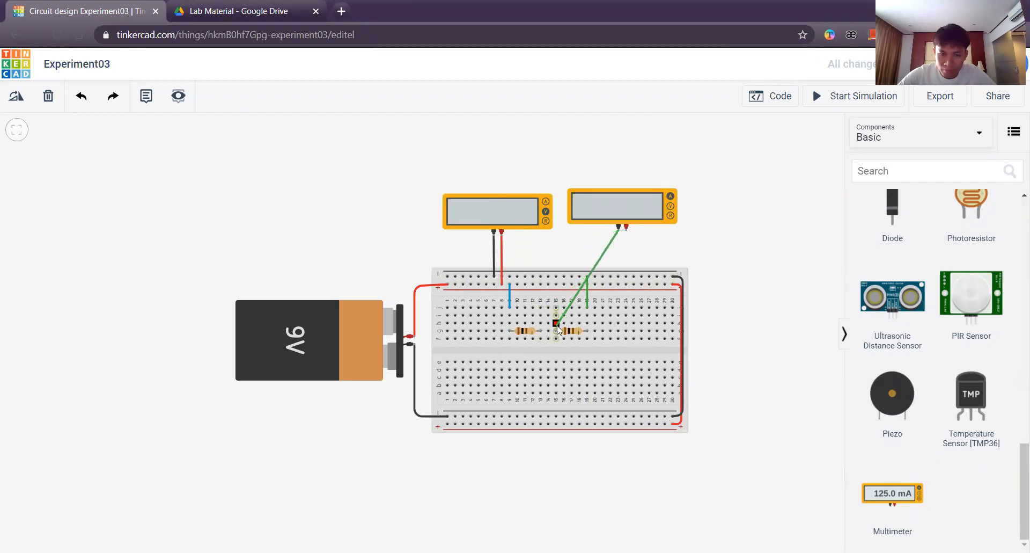
pyautogui.click(557, 323)
pyautogui.click(575, 254)
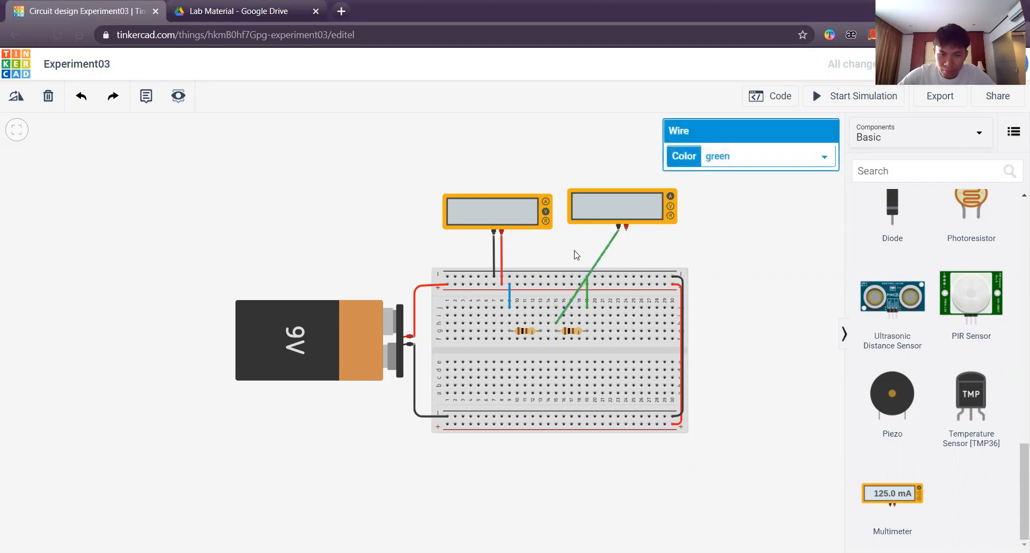
pyautogui.click(624, 231)
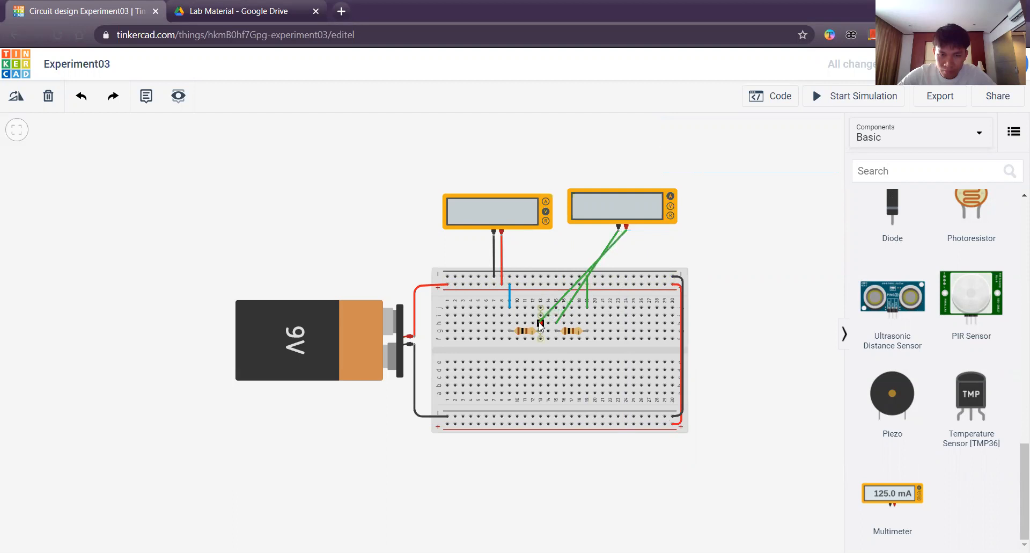
pyautogui.click(540, 324)
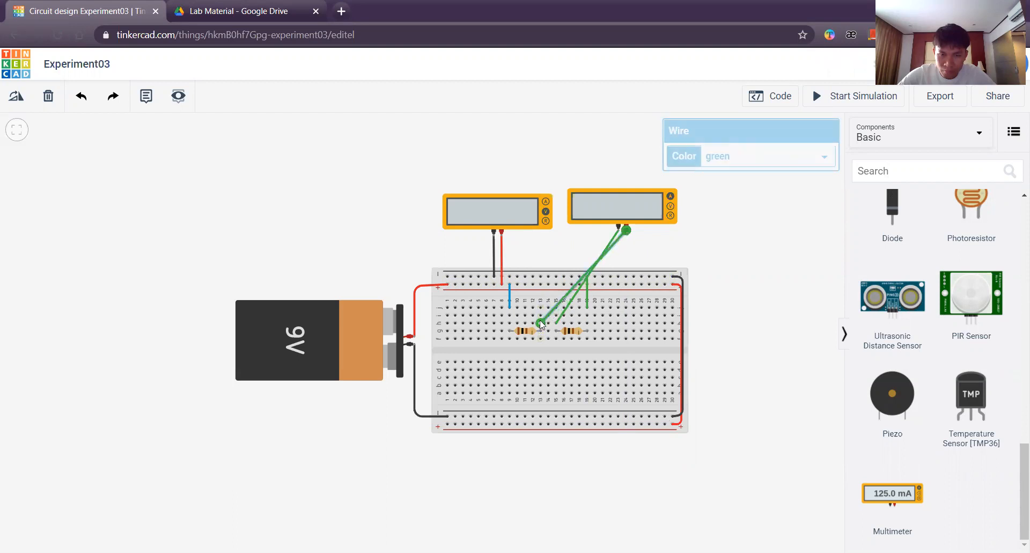
# Step: Colour the ammeter's positive wire red and its negative wire black
pyautogui.click(747, 160)
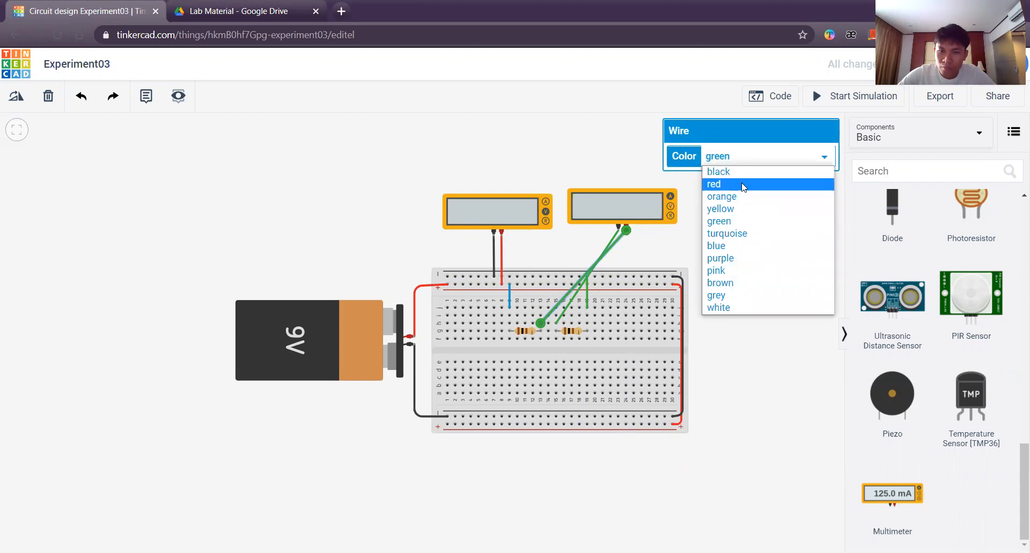
pyautogui.click(719, 184)
pyautogui.click(644, 244)
pyautogui.click(603, 251)
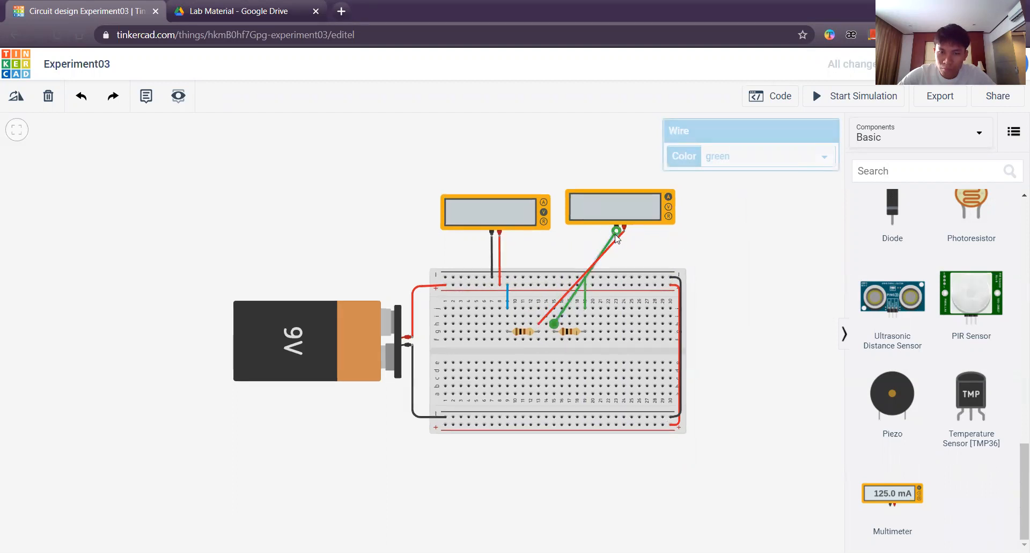
pyautogui.click(728, 161)
pyautogui.click(725, 171)
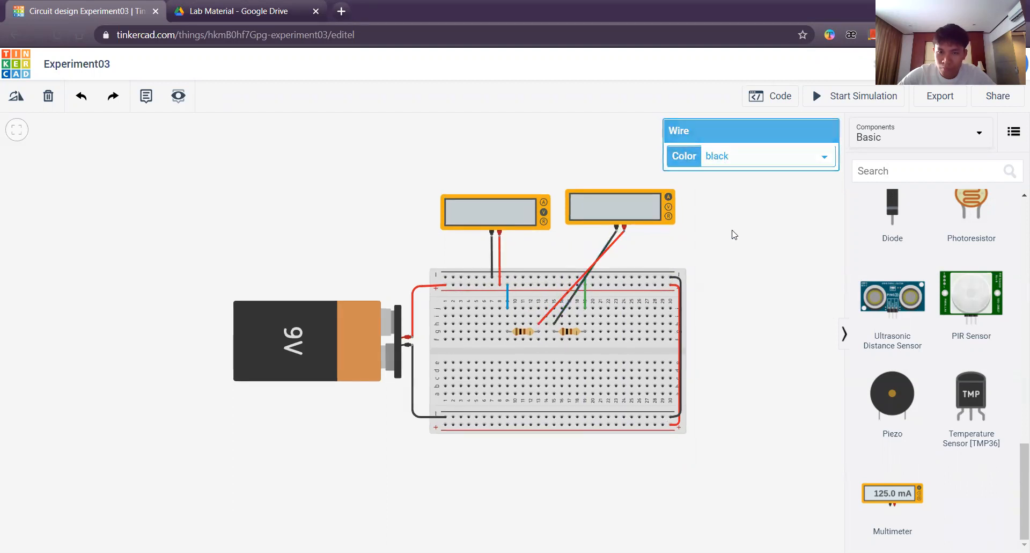
# Step: Check the load voltmeter in the handout's Figure 3.1 and place a third multimeter beyond the breadboard's far end from the battery
pyautogui.click(267, 20)
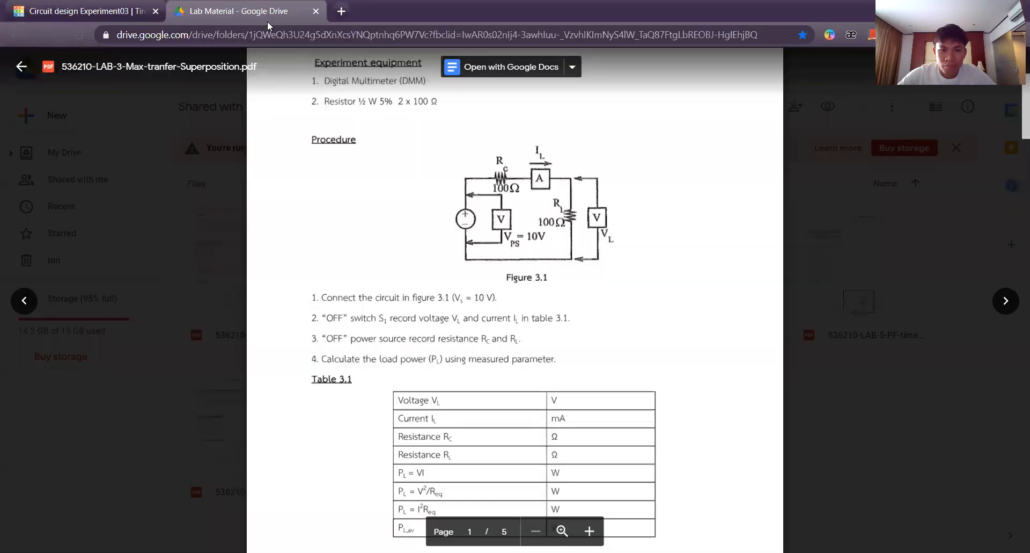
pyautogui.click(126, 10)
pyautogui.moveTo(885, 491); pyautogui.dragTo(750, 241)
pyautogui.click(766, 418)
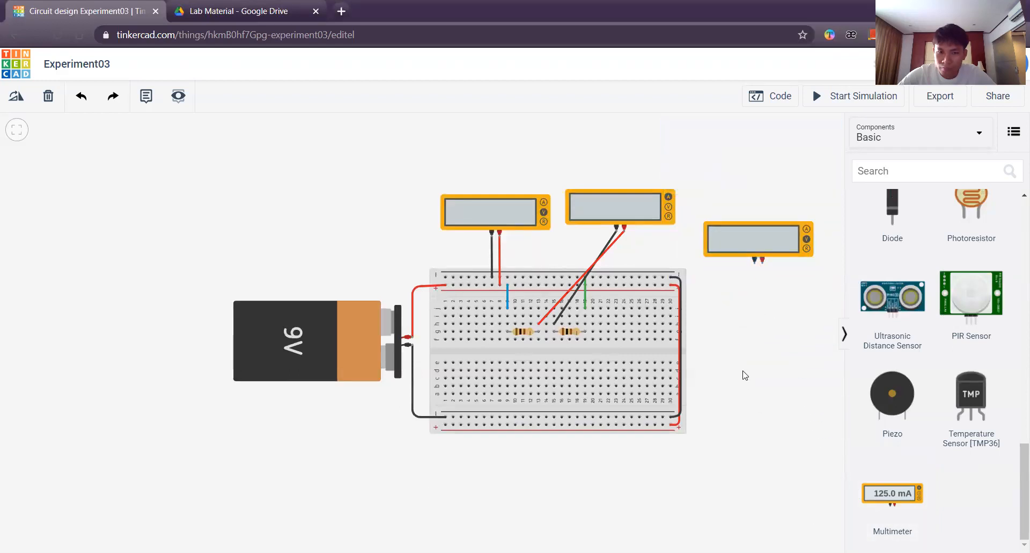
# Step: Route a red wire from the third multimeter's positive terminal to hole f15 below the second resistor's inner lead
pyautogui.click(763, 266)
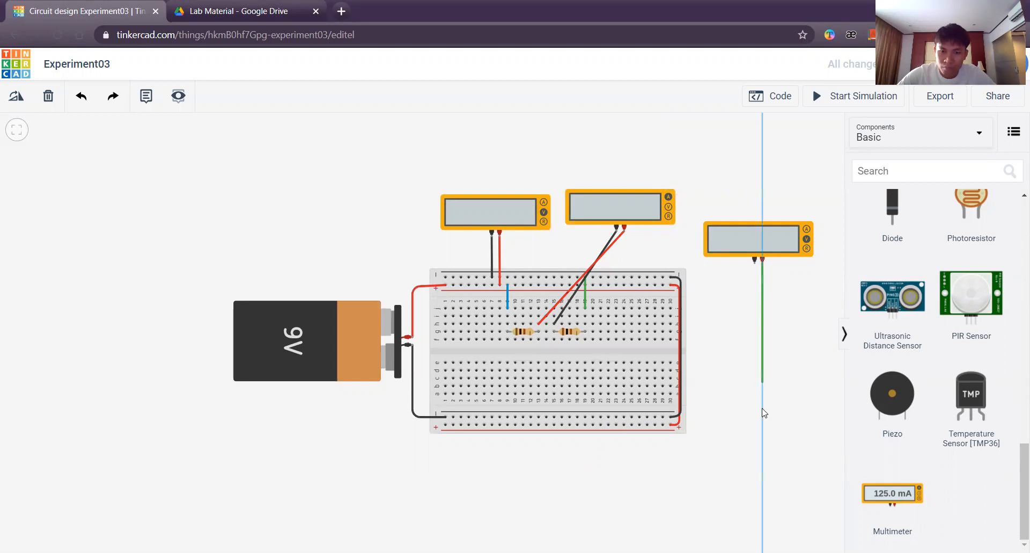
pyautogui.click(763, 355)
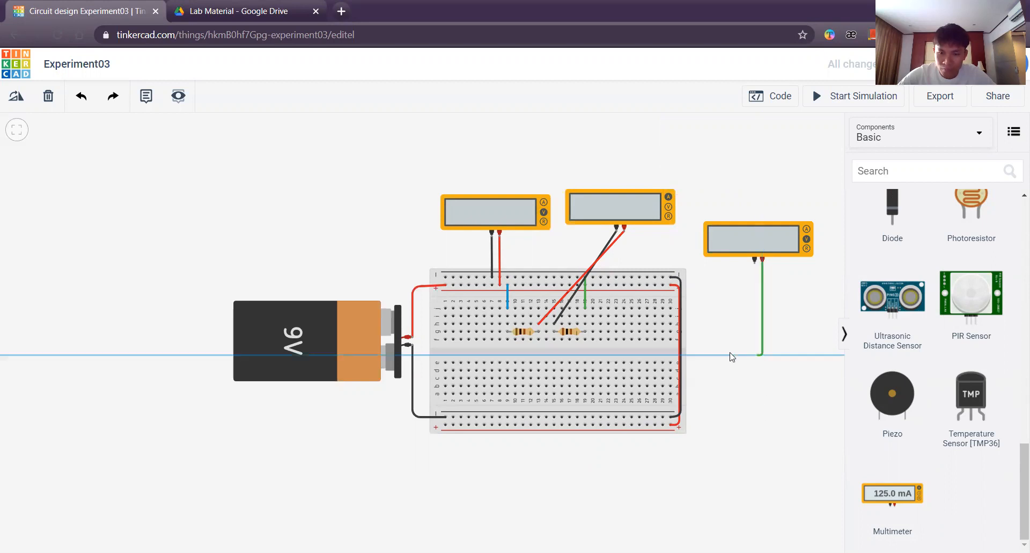
pyautogui.click(552, 352)
pyautogui.click(554, 340)
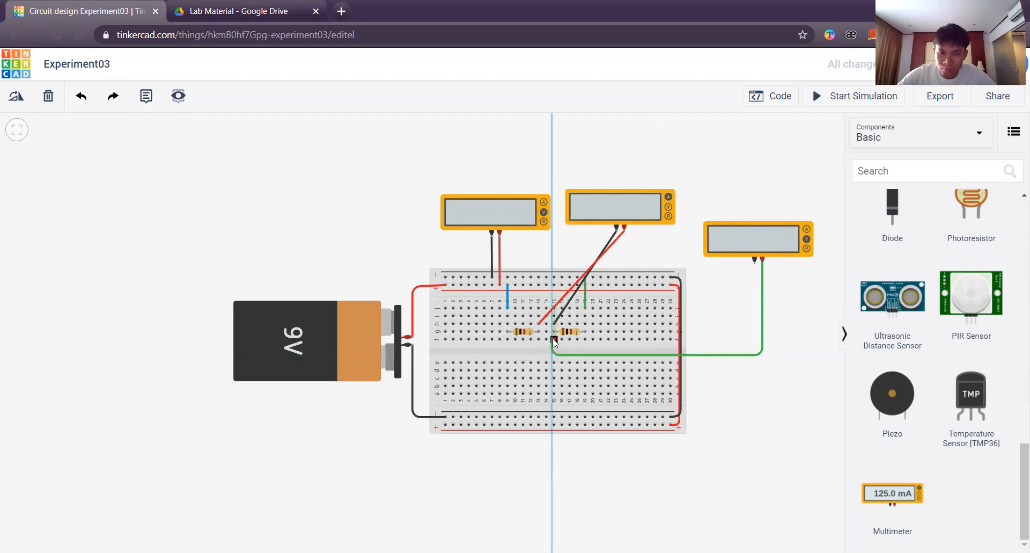
pyautogui.click(776, 160)
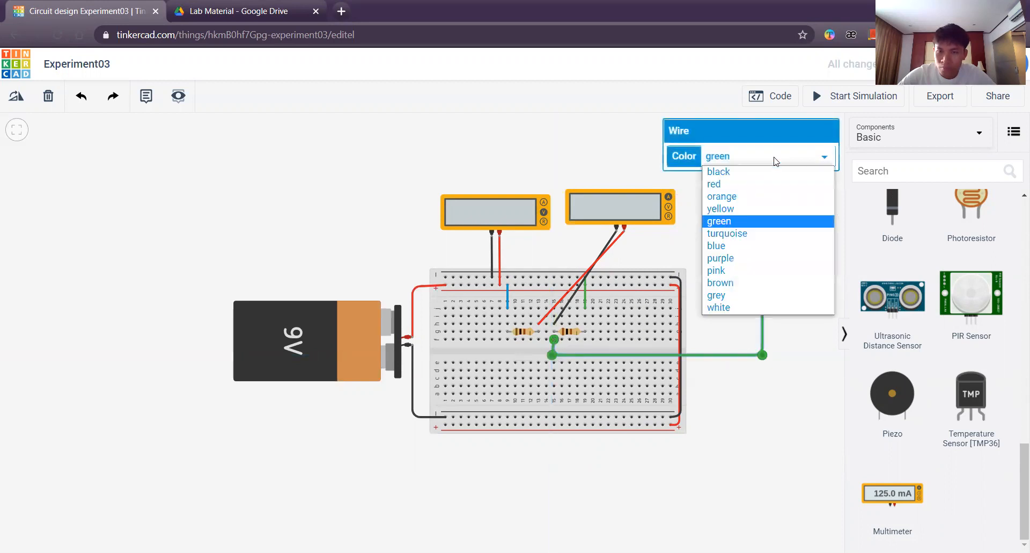
pyautogui.click(761, 184)
pyautogui.click(416, 180)
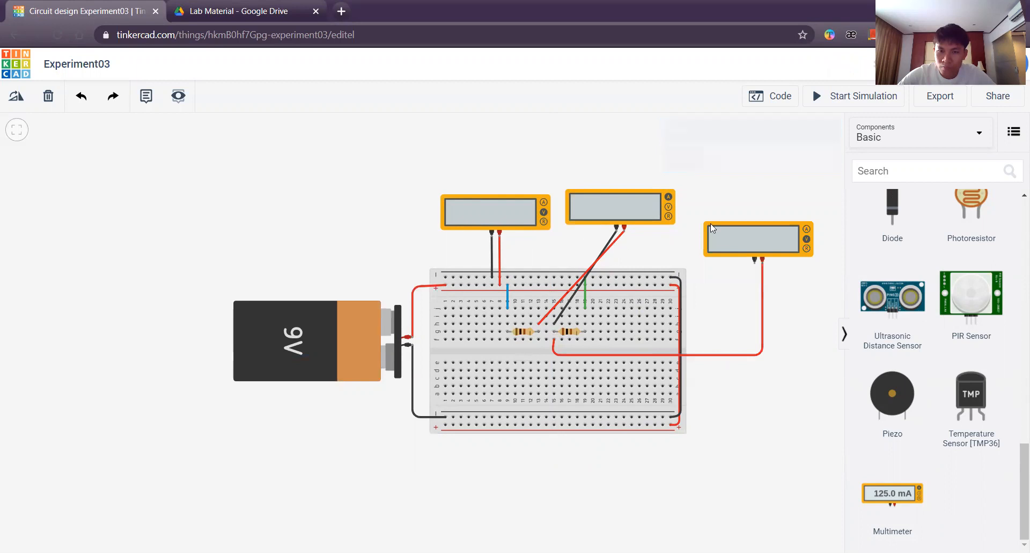
# Step: Route a black wire from the third multimeter's negative terminal to hole f19 below the second resistor's outer lead
pyautogui.click(755, 261)
pyautogui.click(755, 346)
pyautogui.click(585, 347)
pyautogui.click(585, 339)
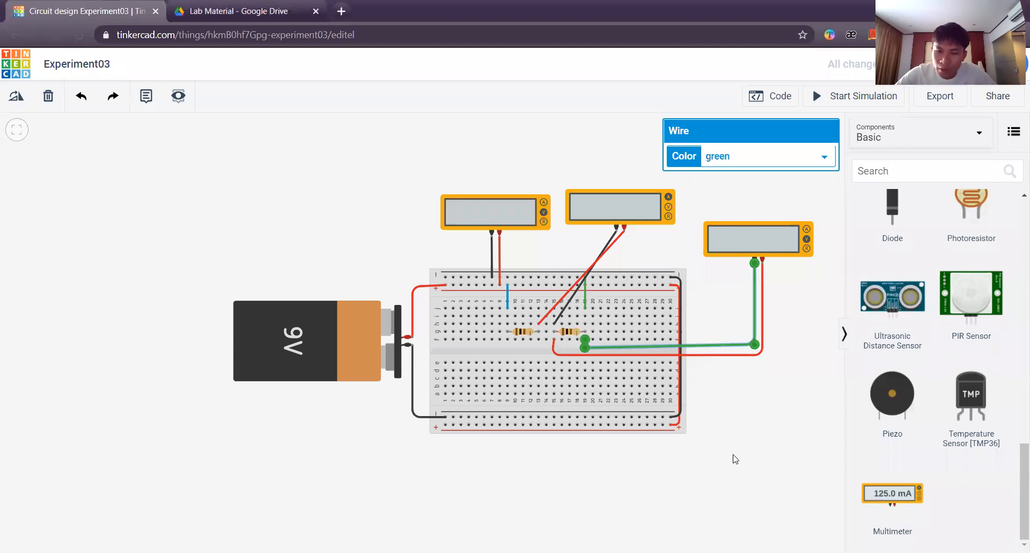
pyautogui.click(736, 157)
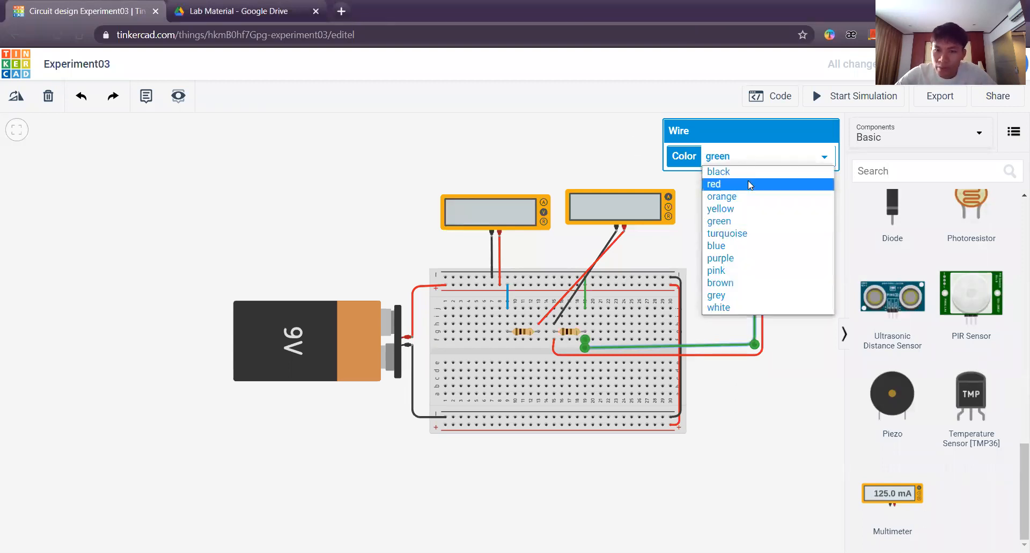
pyautogui.click(736, 170)
pyautogui.click(561, 168)
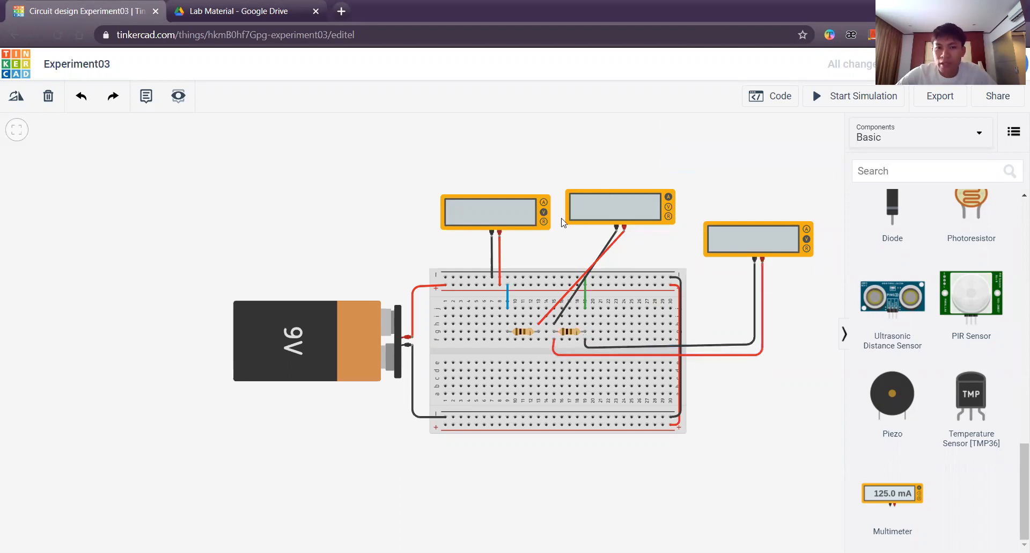
# Step: Bring the whole circuit into view and start the simulation
pyautogui.scroll(-1, 722, 489)
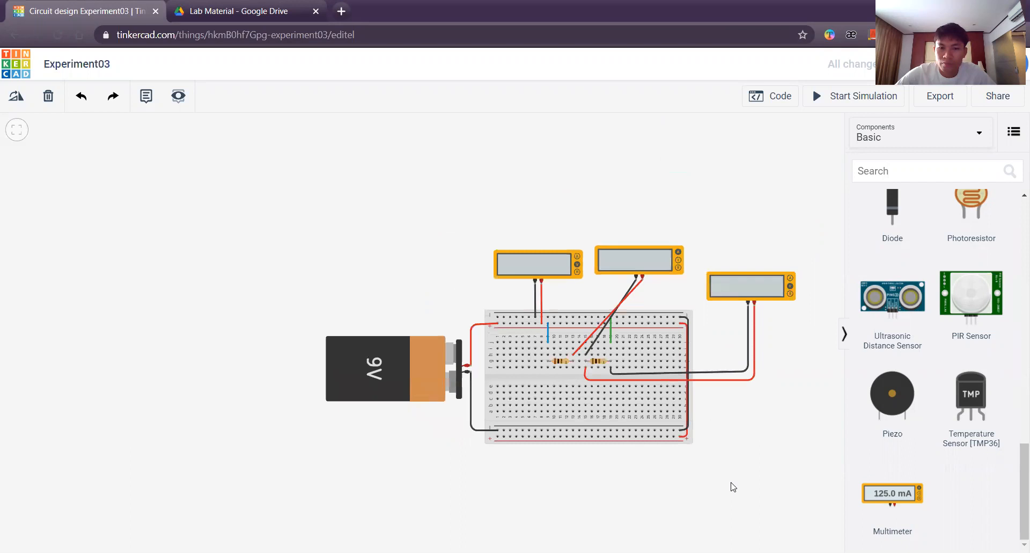
pyautogui.moveTo(733, 485); pyautogui.dragTo(586, 456)
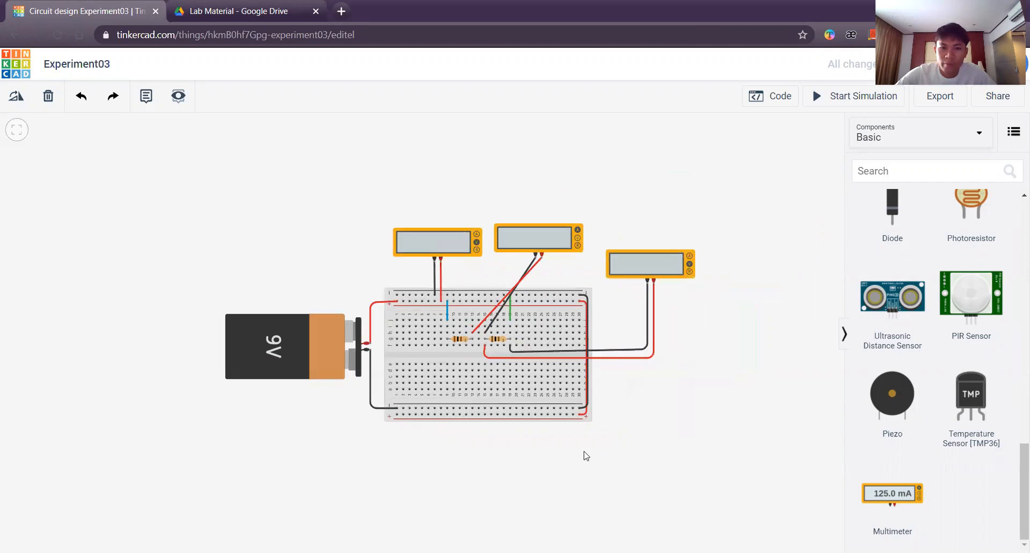
pyautogui.click(851, 96)
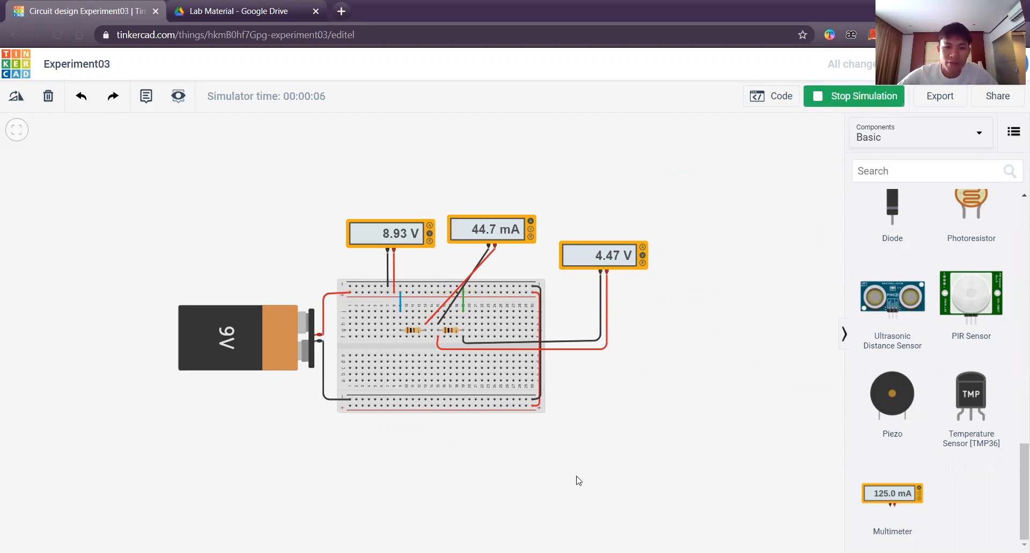
# Step: Compare the running circuit with the handout's Figure 3.1 and its supply voltage, and look through the component library's power sources
pyautogui.click(277, 22)
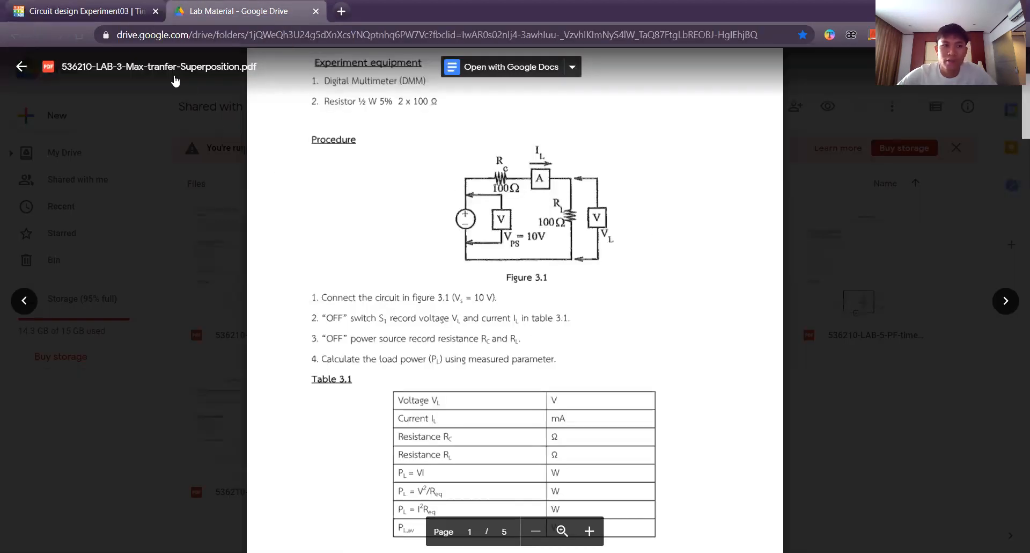
pyautogui.click(102, 11)
pyautogui.click(242, 11)
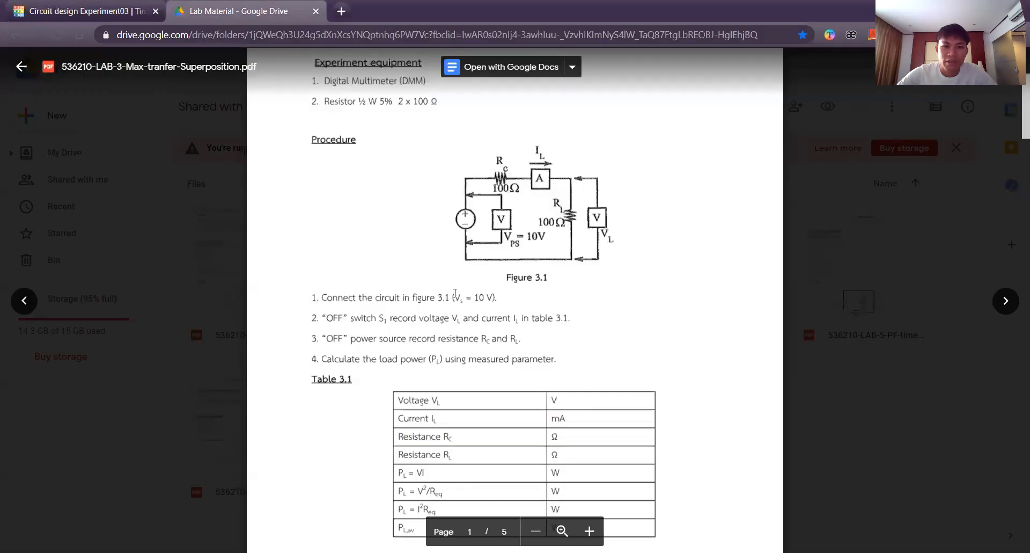
pyautogui.click(121, 14)
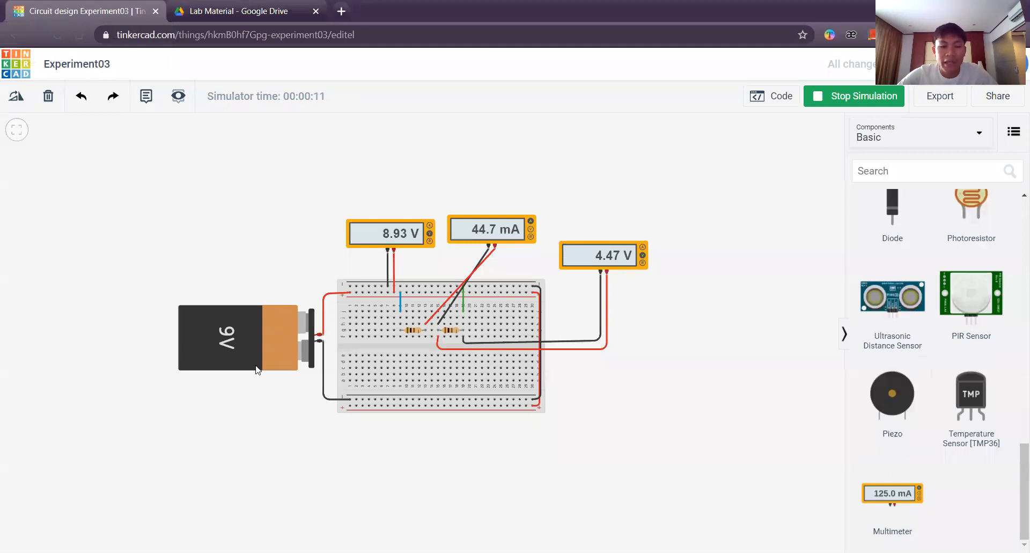
pyautogui.scroll(10, 913, 387)
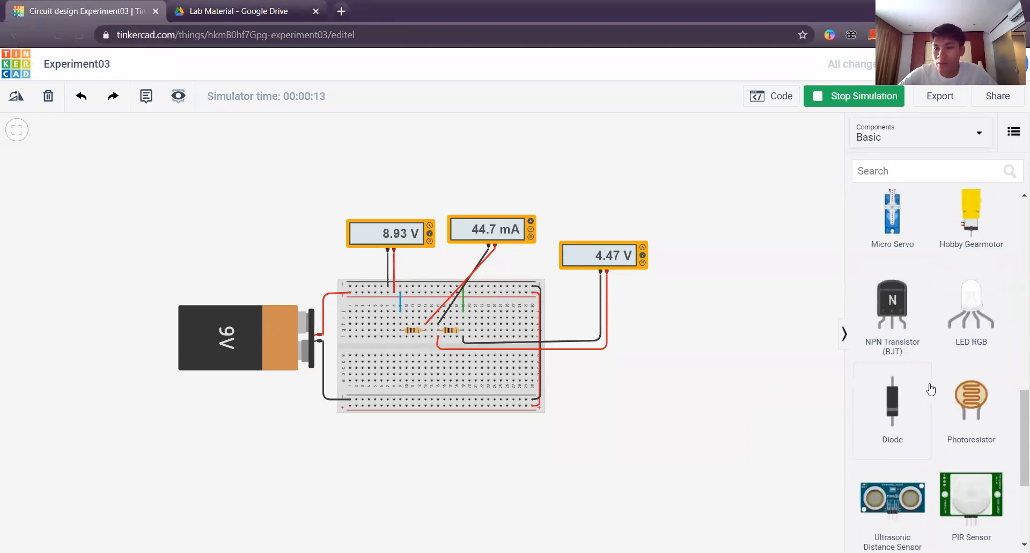
pyautogui.scroll(5, 930, 388)
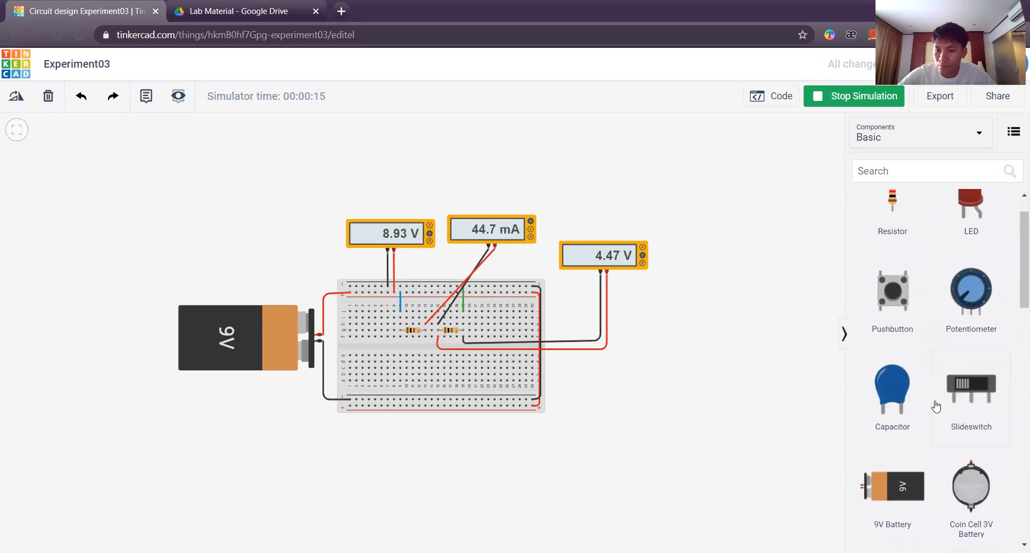
pyautogui.scroll(-3, 940, 410)
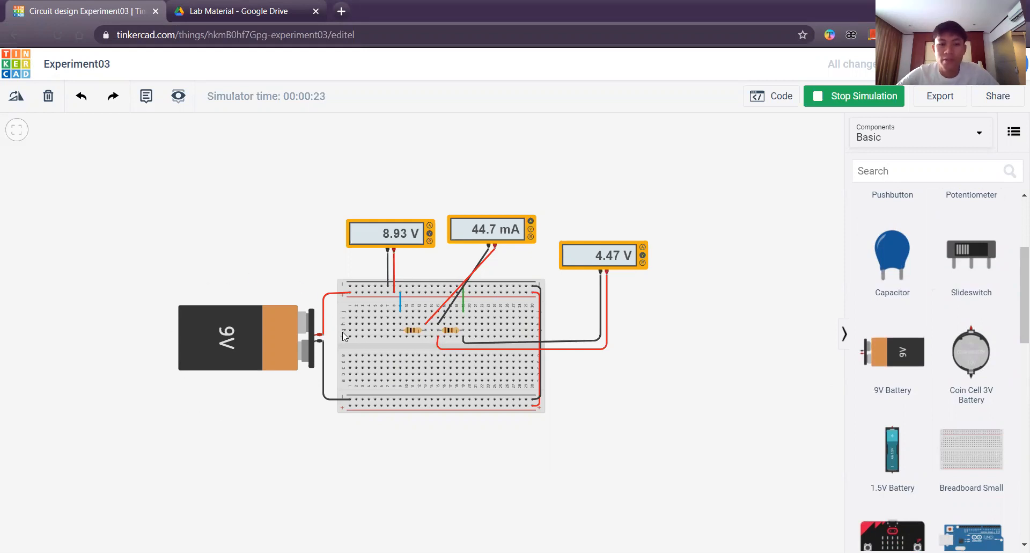
pyautogui.scroll(3, 646, 463)
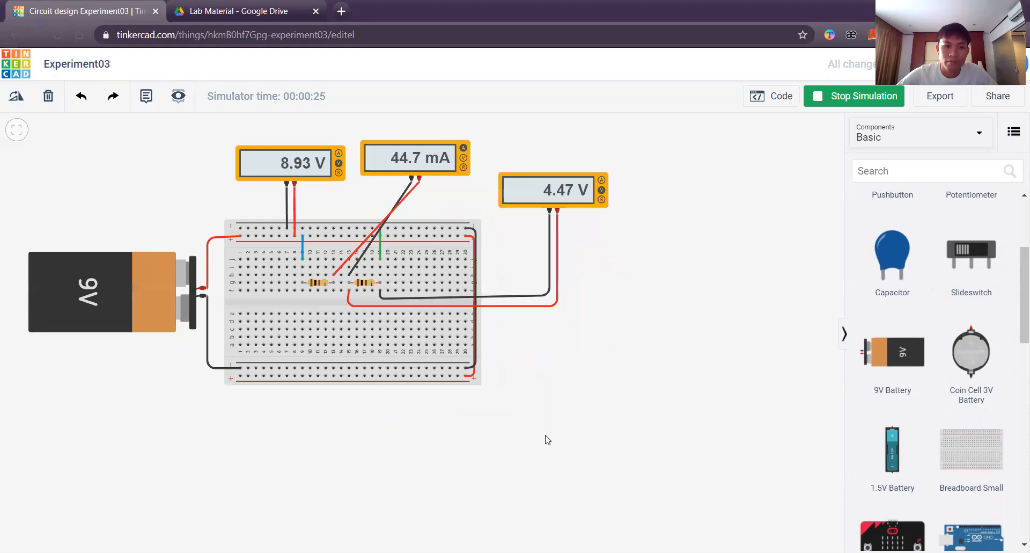
pyautogui.moveTo(550, 354); pyautogui.dragTo(628, 415)
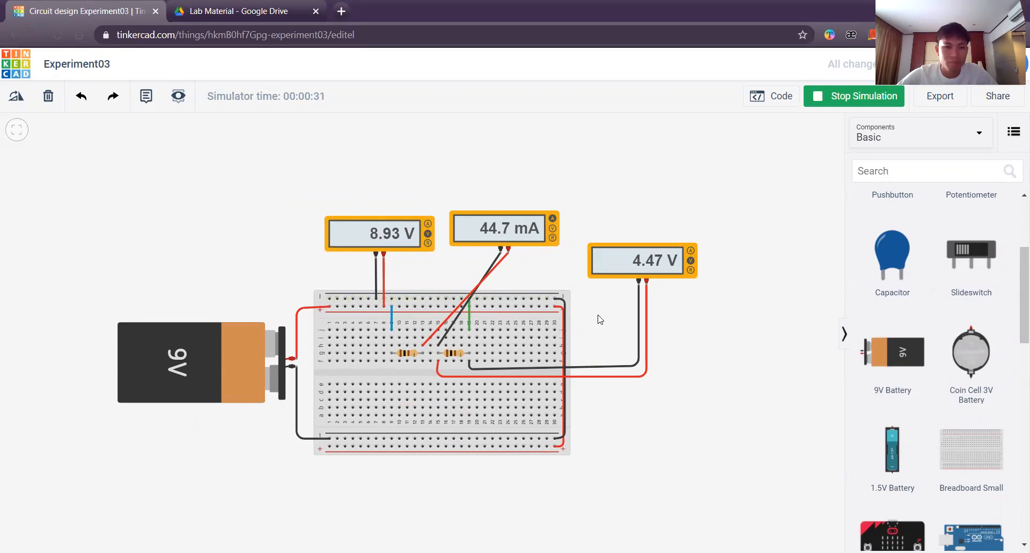
# Step: Read Table 3.1 and the Part 2 Maximum power transfer section in the lab handout, including its equipment list, Figure 3.2 and procedure
pyautogui.click(241, 11)
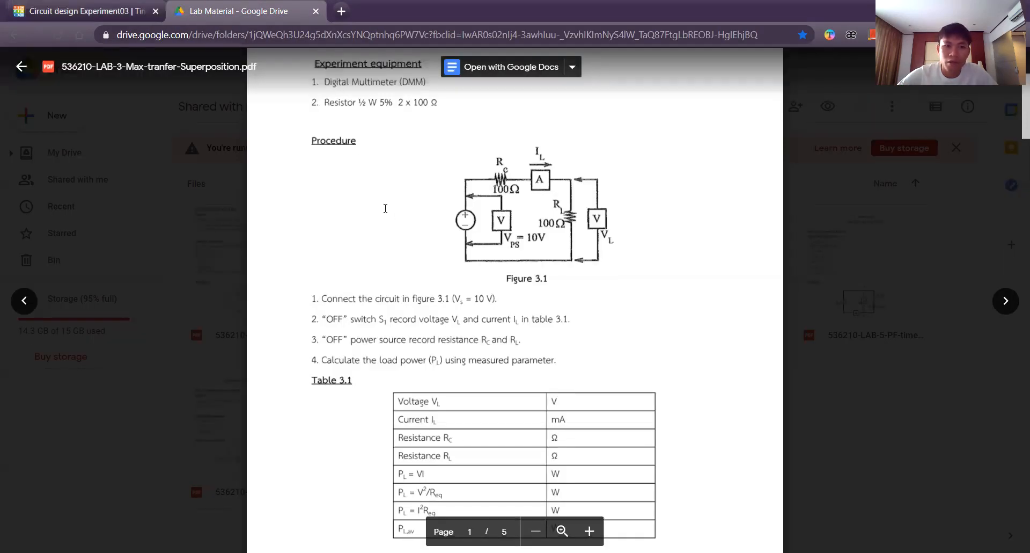
pyautogui.scroll(4, 548, 304)
pyautogui.scroll(-3, 490, 358)
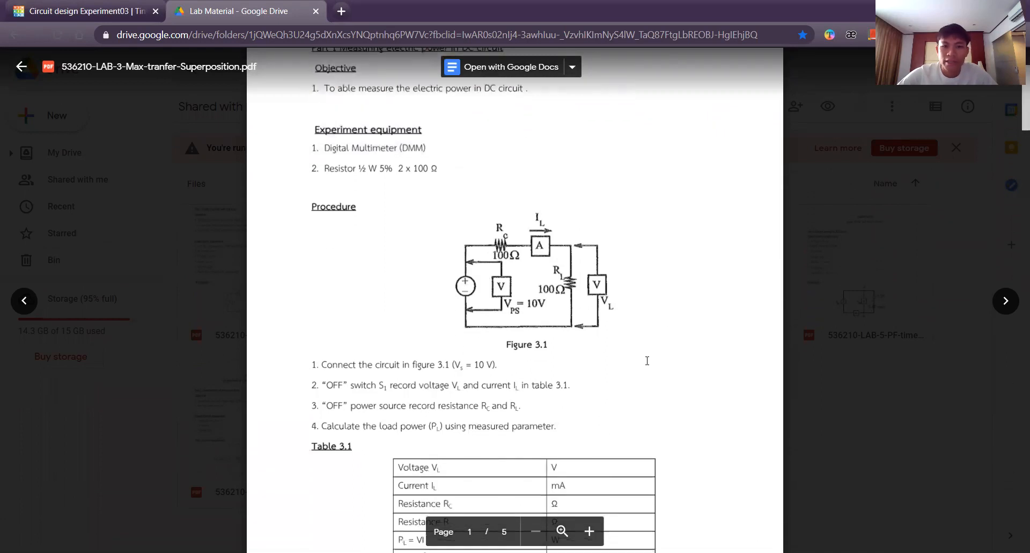
pyautogui.scroll(-9, 646, 360)
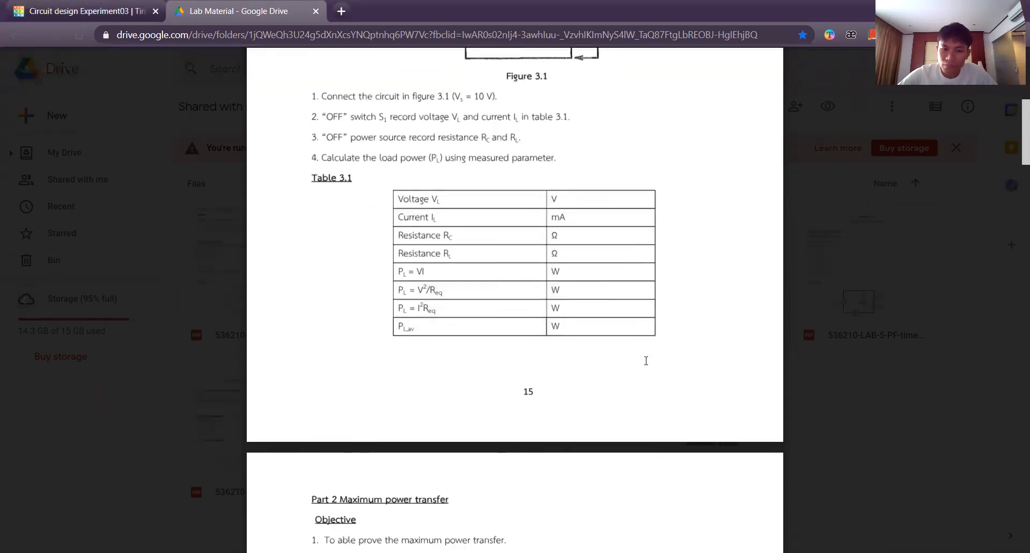
pyautogui.scroll(-4, 646, 360)
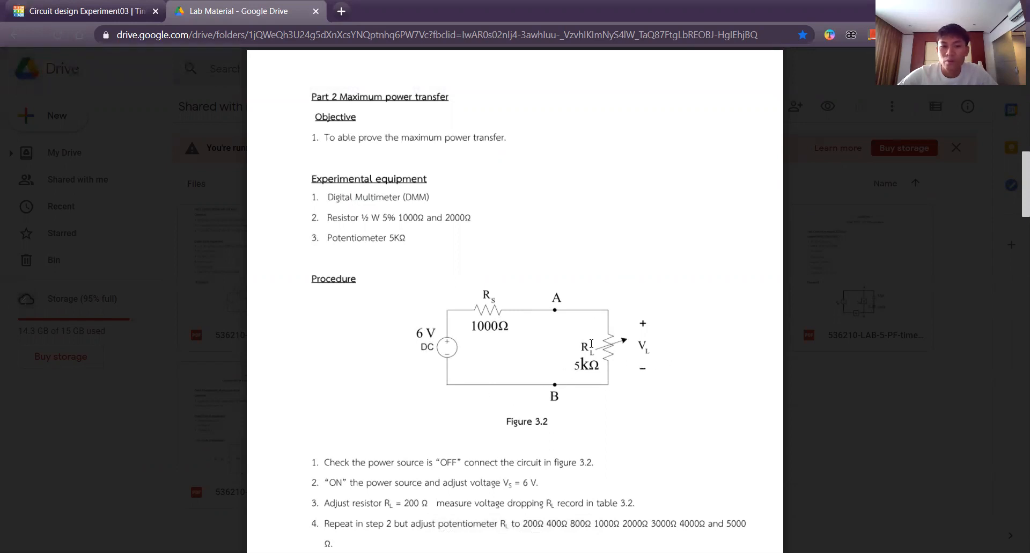
pyautogui.scroll(-3, 583, 354)
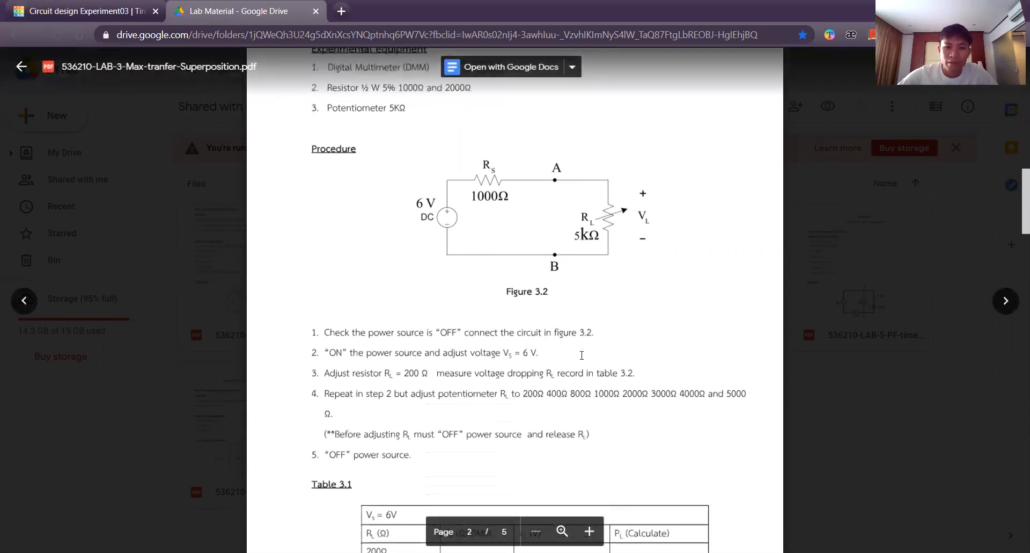
pyautogui.scroll(-1, 566, 358)
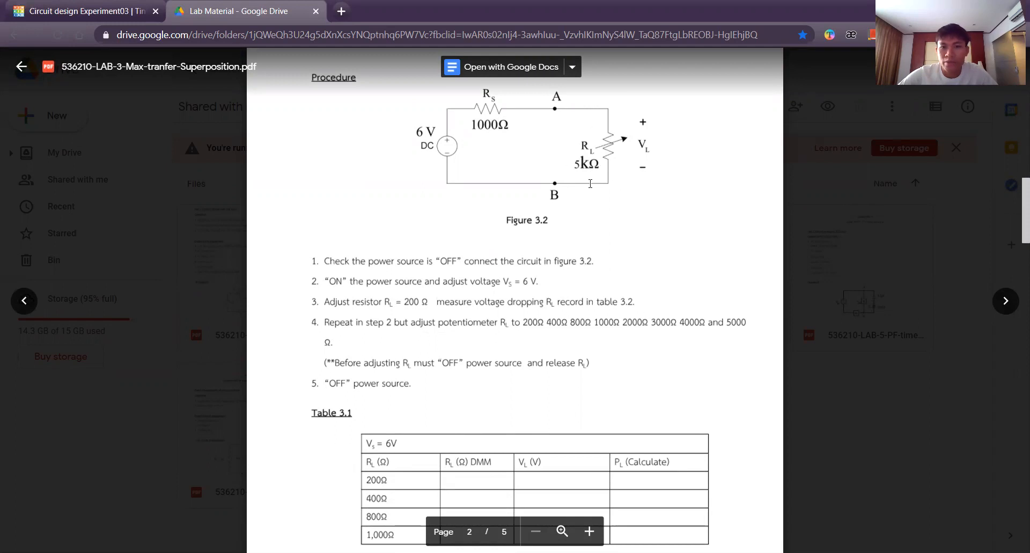
pyautogui.scroll(2, 587, 188)
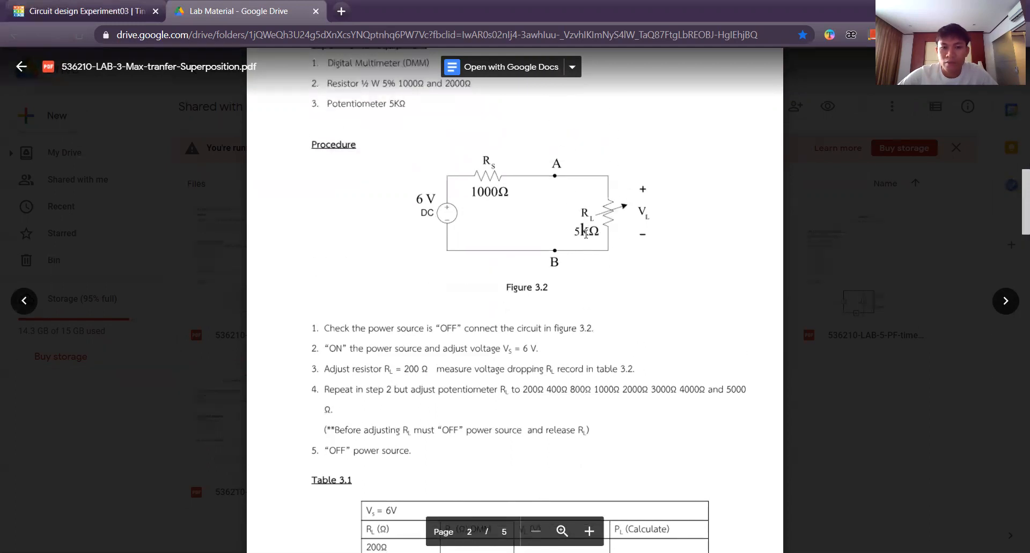
pyautogui.scroll(-3, 539, 351)
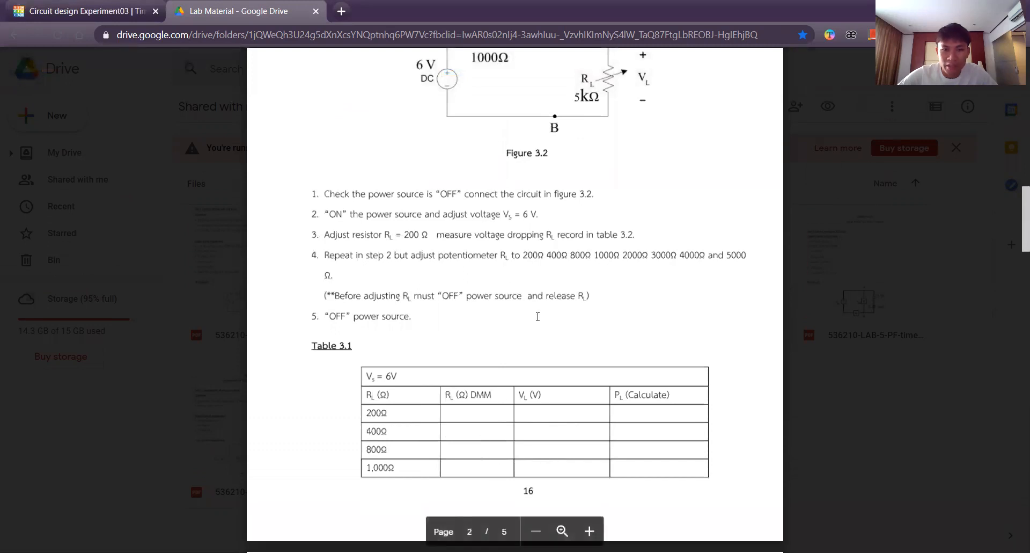
pyautogui.scroll(2, 538, 317)
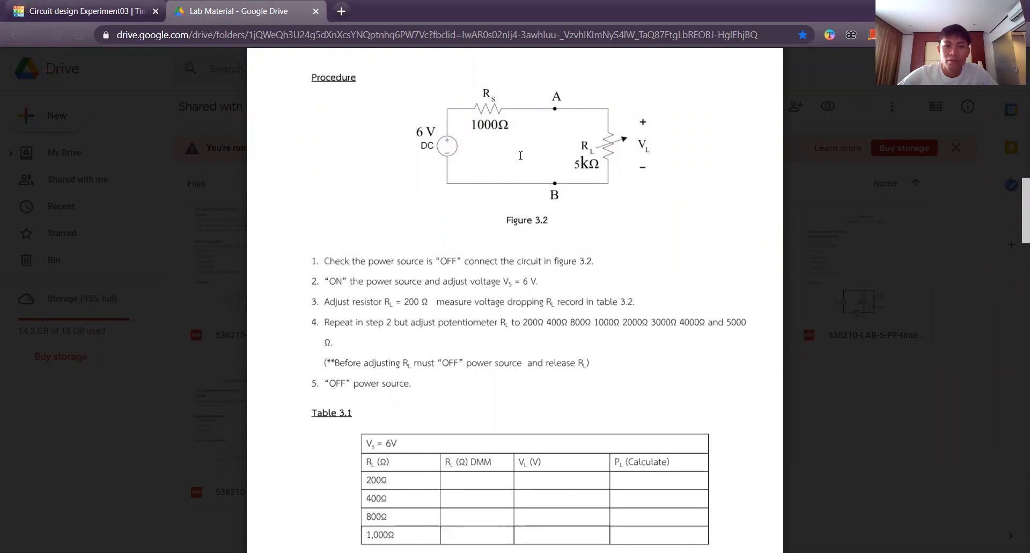
pyautogui.scroll(4, 521, 156)
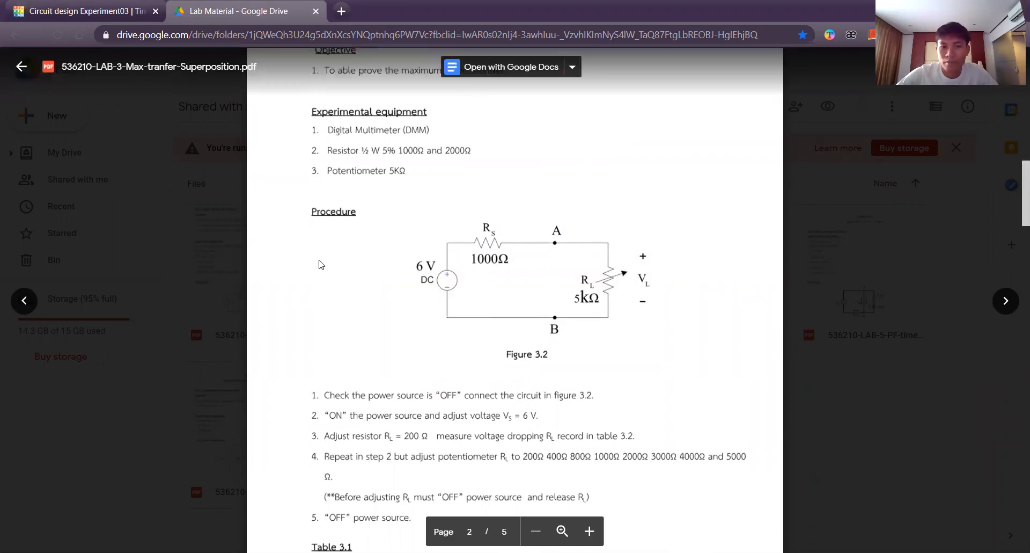
# Step: Return to the Tinkercad circuit, stop the simulation and place a second small breadboard in the empty space beyond the third multimeter
pyautogui.hotkey('ctrl', 'Tab')
pyautogui.click(827, 105)
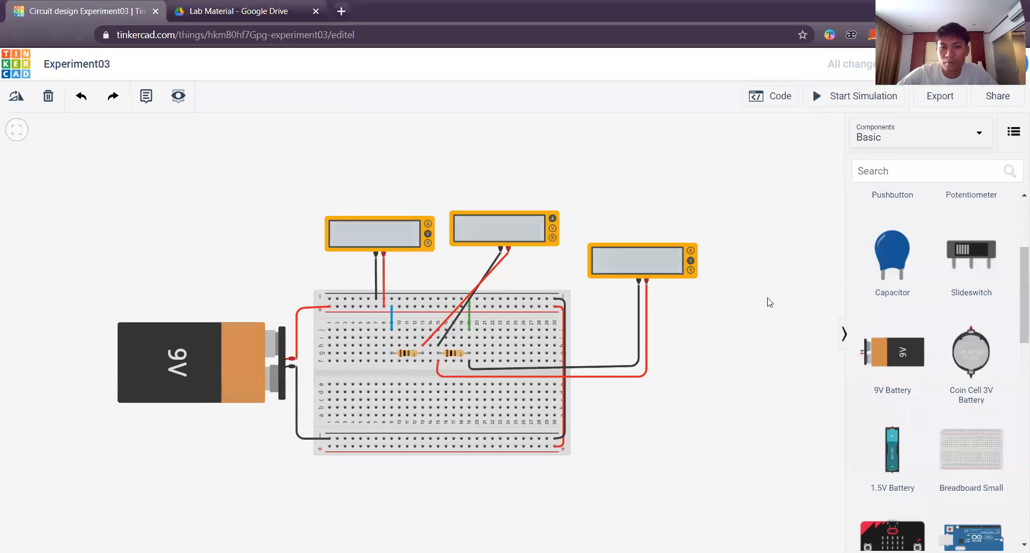
pyautogui.scroll(-1, 768, 298)
pyautogui.moveTo(756, 301); pyautogui.dragTo(257, 300)
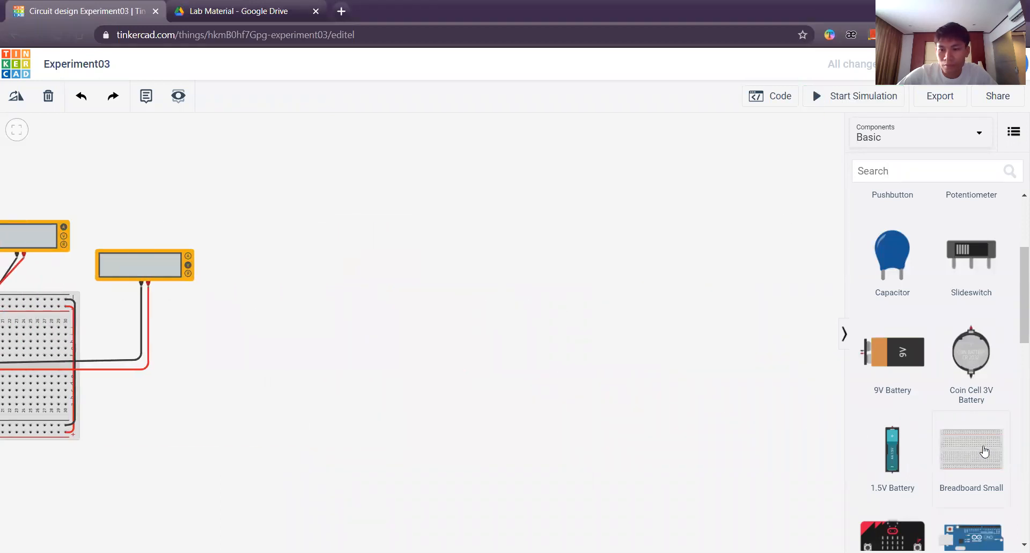
pyautogui.moveTo(983, 452); pyautogui.dragTo(508, 308)
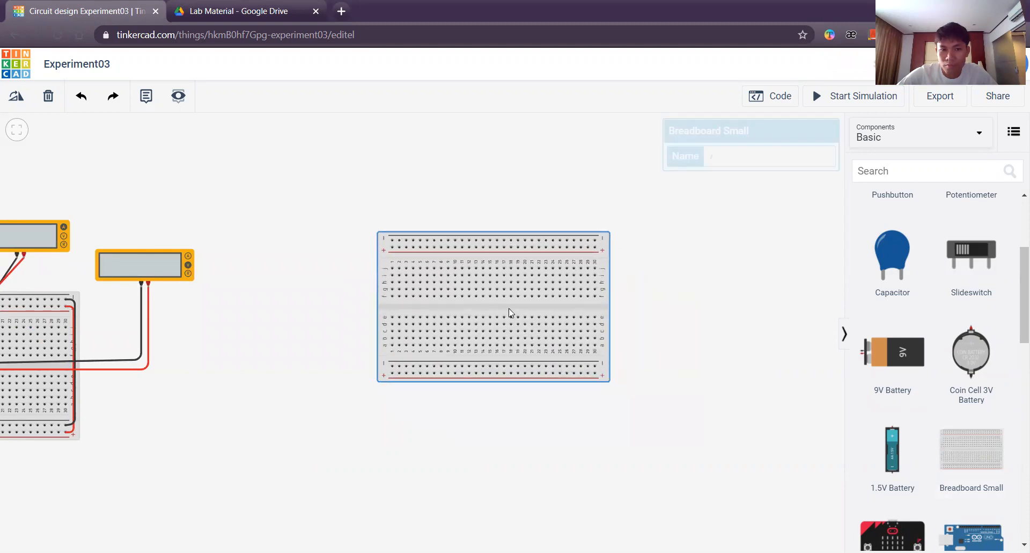
pyautogui.click(766, 369)
# Step: Place a second 9V battery directly below the new breadboard
pyautogui.scroll(3, 904, 246)
pyautogui.scroll(-5, 901, 301)
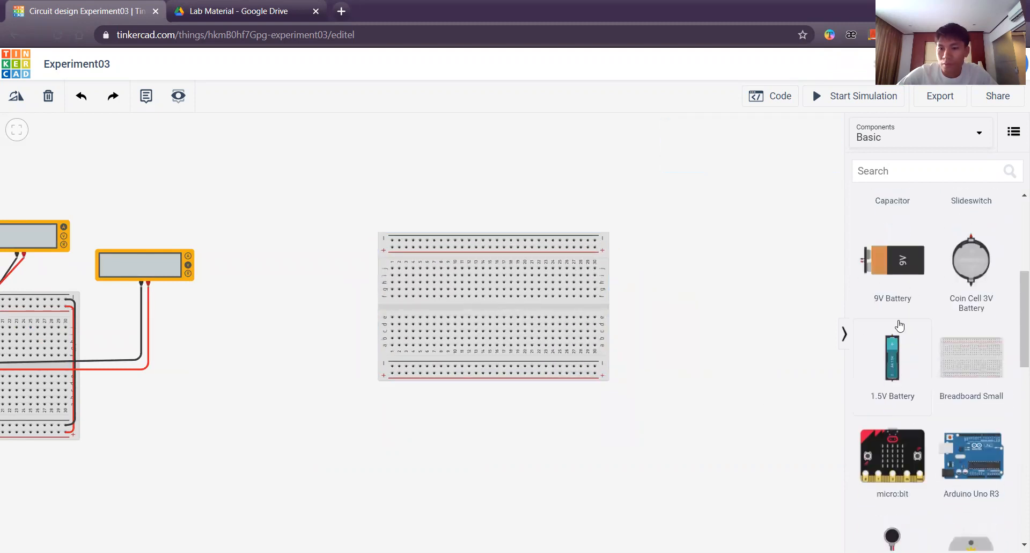
pyautogui.moveTo(892, 278); pyautogui.dragTo(403, 384)
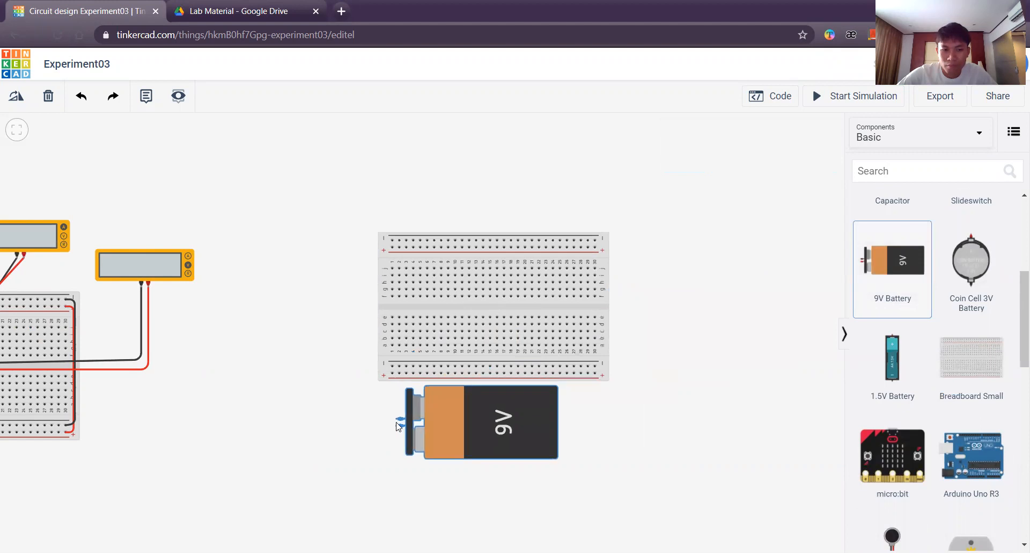
pyautogui.click(727, 342)
# Step: Place a resistor above the new breadboard and set its resistance to 1 kΩ, matching the 1000 Ω in the handout's Figure 3.2
pyautogui.scroll(5, 902, 322)
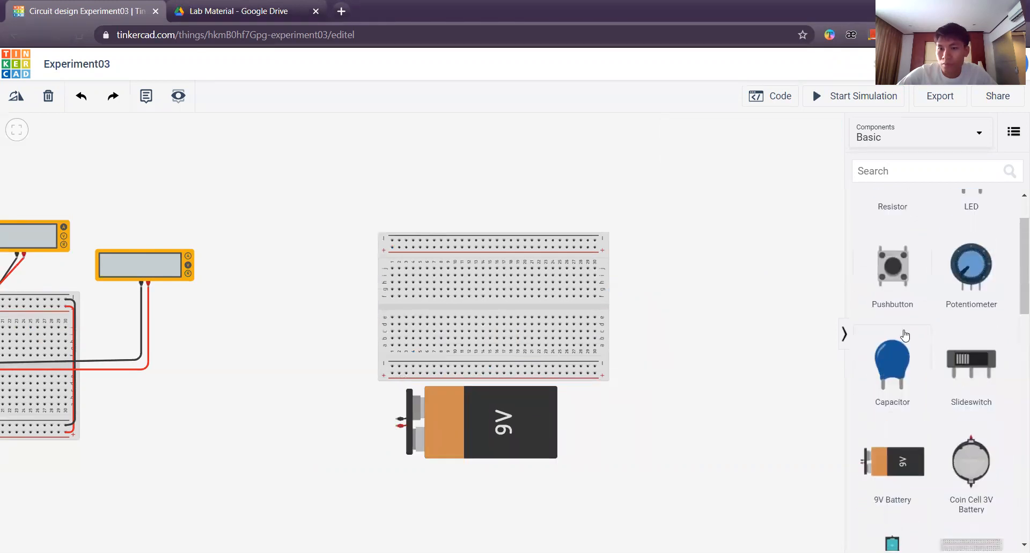
pyautogui.moveTo(893, 236); pyautogui.dragTo(494, 193)
pyautogui.click(217, 13)
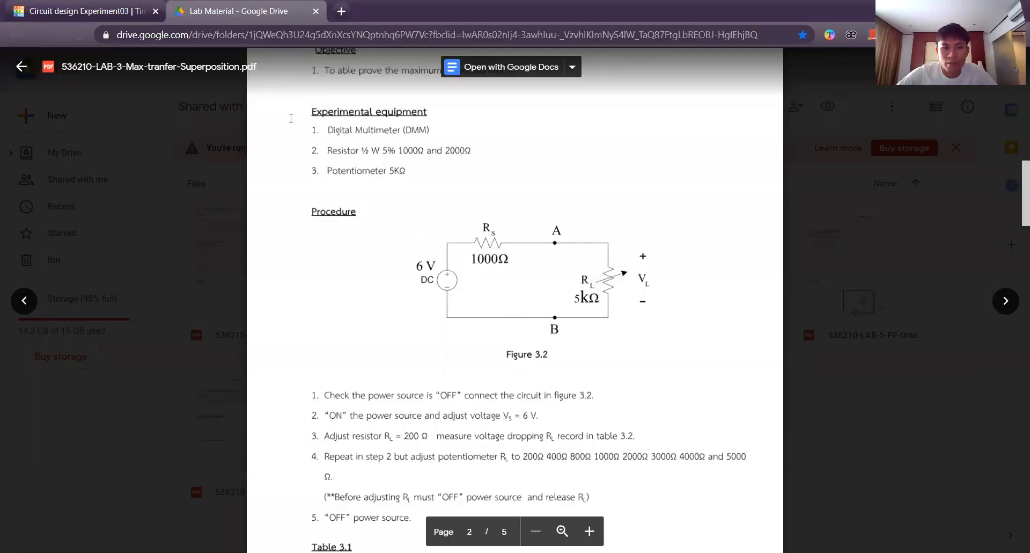
pyautogui.hotkey('ctrl', 'Tab')
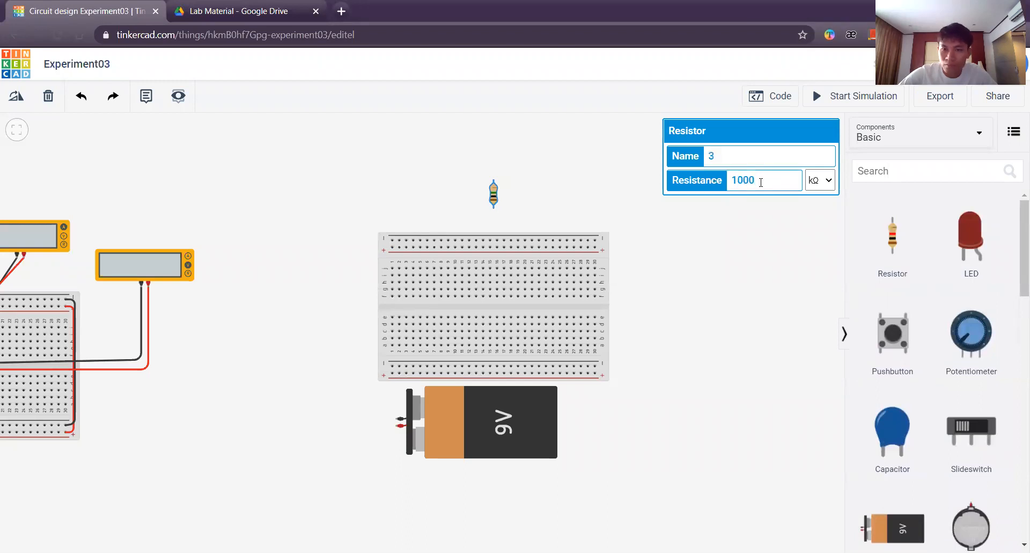
pyautogui.press('BackSpace')
pyautogui.click(755, 223)
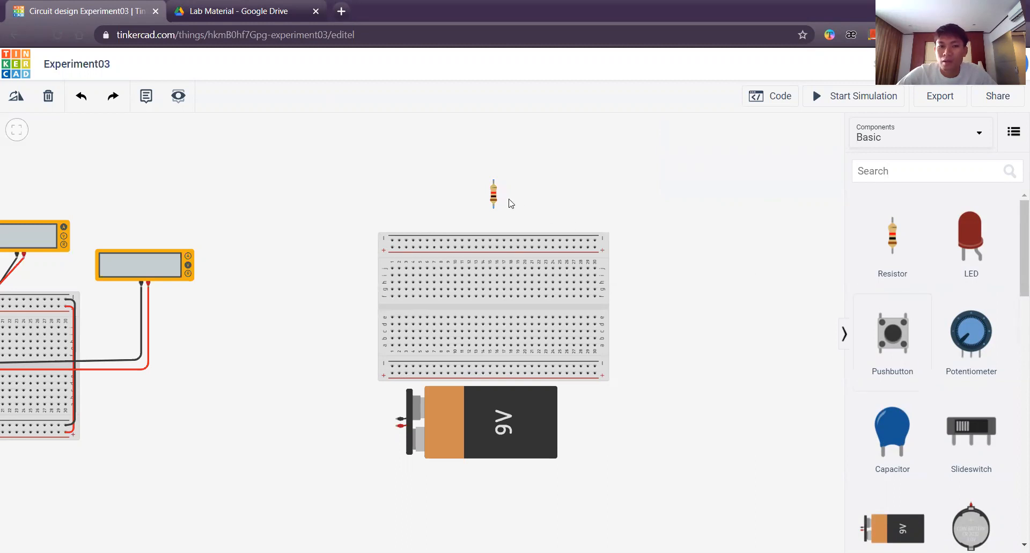
# Step: Rotate the 1 kΩ resistor to horizontal and seat it in row h of the new breadboard, around columns 9 to 13
pyautogui.click(495, 199)
pyautogui.press('r')
pyautogui.moveTo(495, 198); pyautogui.dragTo(465, 268)
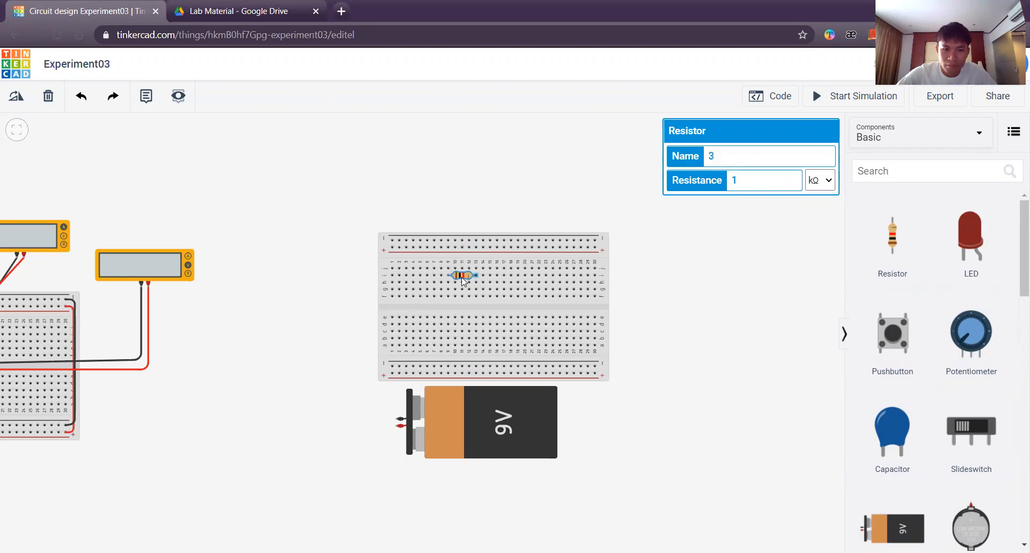
pyautogui.click(492, 192)
# Step: Add a potentiometer beyond the new breadboard and set its resistance to 5 kΩ
pyautogui.moveTo(972, 333); pyautogui.dragTo(682, 222)
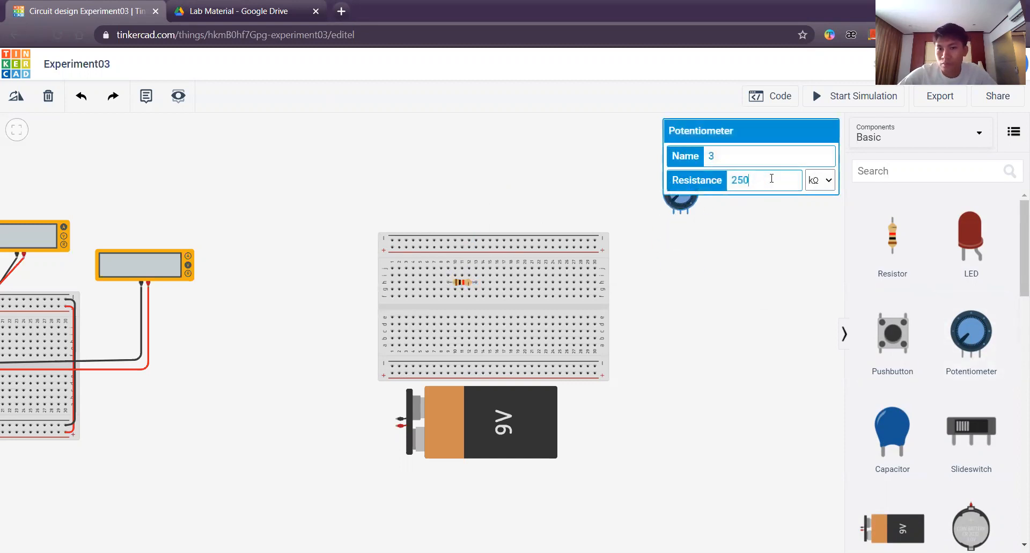
pyautogui.press('BackSpace')
pyautogui.press('BackSpace')
pyautogui.press('BackSpace')
pyautogui.write('5')
pyautogui.click(774, 290)
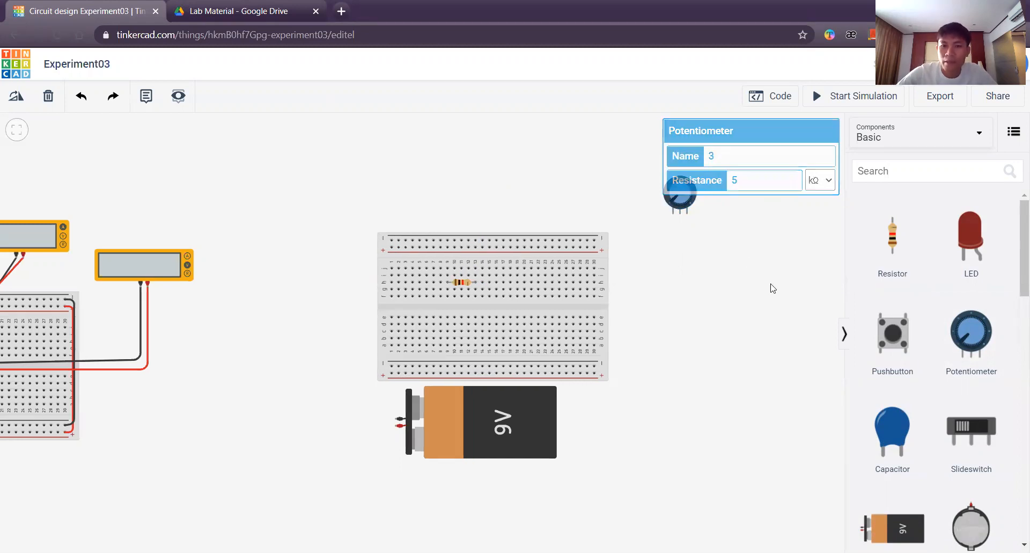
# Step: Seat the potentiometer on the new breadboard with its pins in row h, around columns 17 to 19, beside the resistor
pyautogui.click(681, 194)
pyautogui.moveTo(675, 202); pyautogui.dragTo(504, 271)
pyautogui.click(541, 188)
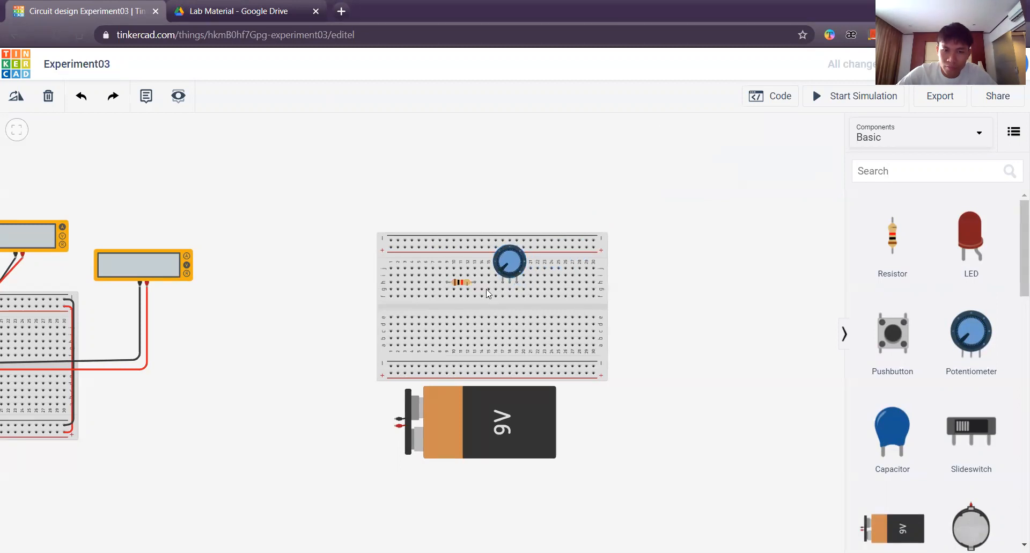
# Step: Route a wire from the second battery's positive terminal to the start of the new breadboard's lower positive rail, straighten its bend and colour it red
pyautogui.click(395, 427)
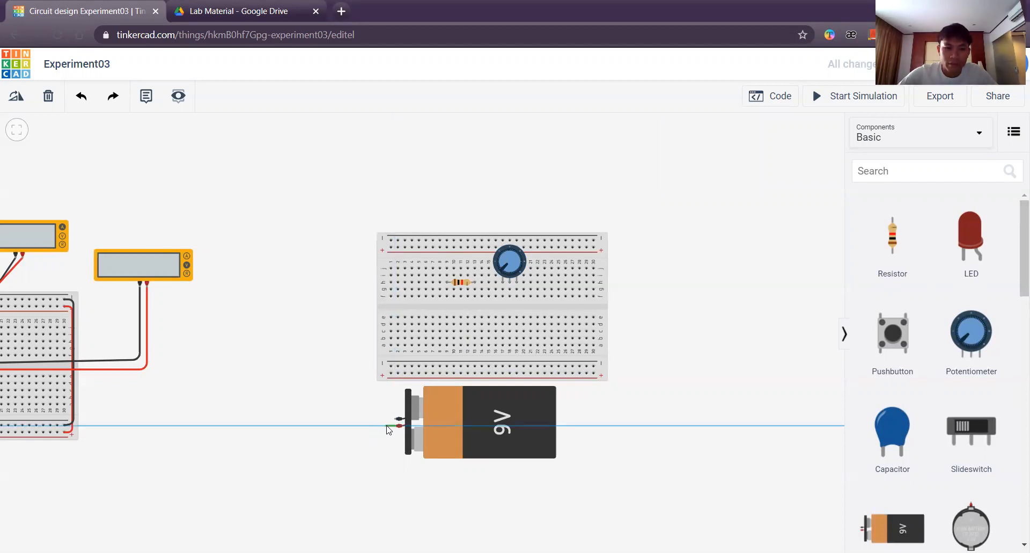
pyautogui.click(391, 374)
pyautogui.click(439, 411)
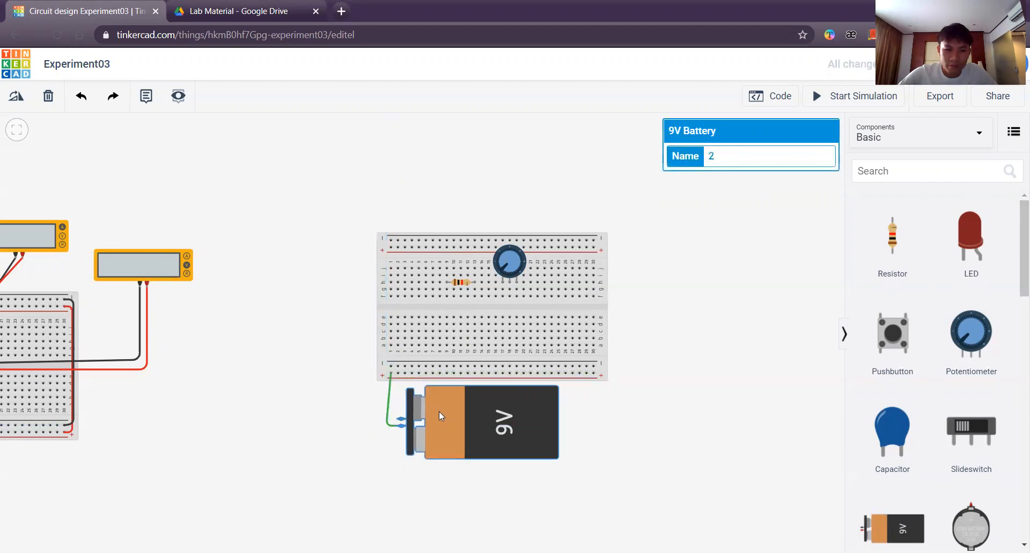
pyautogui.click(388, 426)
pyautogui.moveTo(388, 426); pyautogui.dragTo(391, 426)
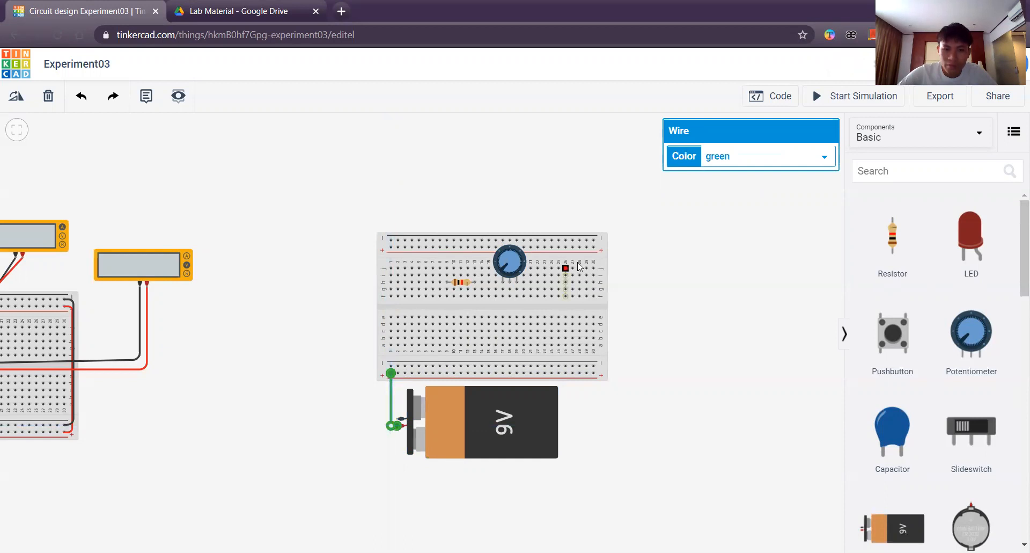
pyautogui.click(759, 158)
pyautogui.click(742, 184)
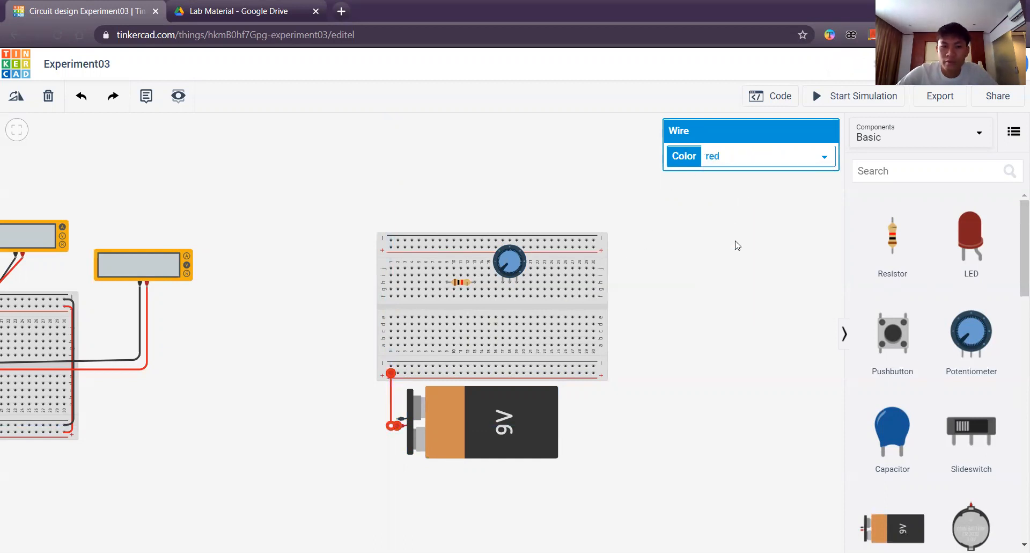
# Step: Wire the second battery's negative terminal to the second hole of the new breadboard's lower negative rail and colour the wire black
pyautogui.click(727, 318)
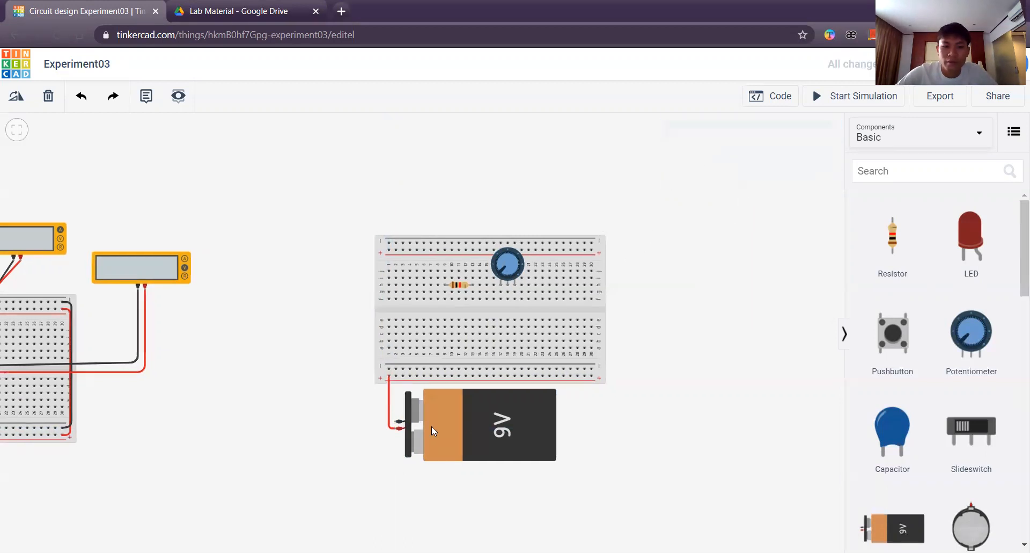
pyautogui.click(399, 423)
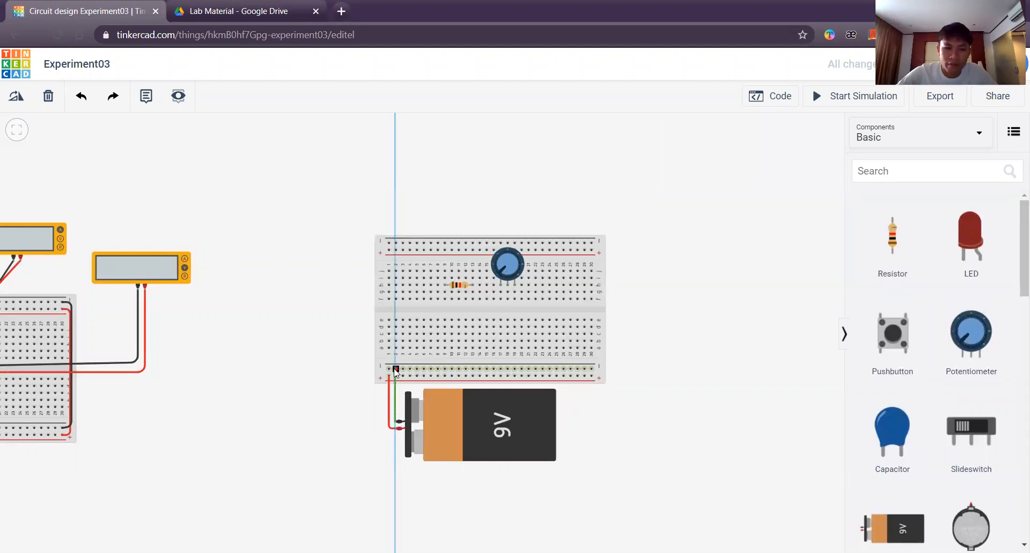
pyautogui.click(396, 370)
pyautogui.click(714, 156)
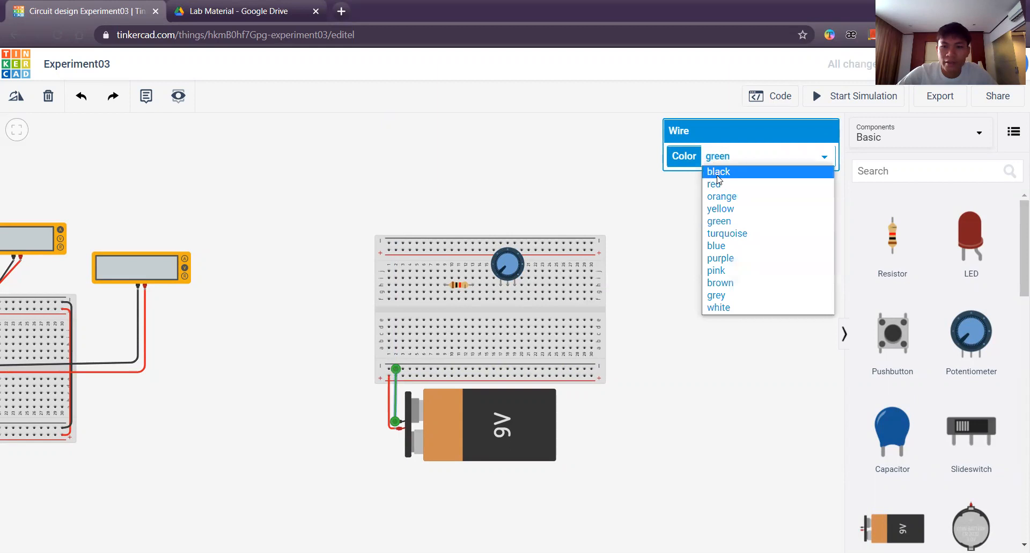
pyautogui.click(719, 172)
pyautogui.click(649, 255)
# Step: Link the new breadboard's upper and lower negative rails with a bent wire around the column 30 end and colour it black
pyautogui.click(592, 243)
pyautogui.click(604, 244)
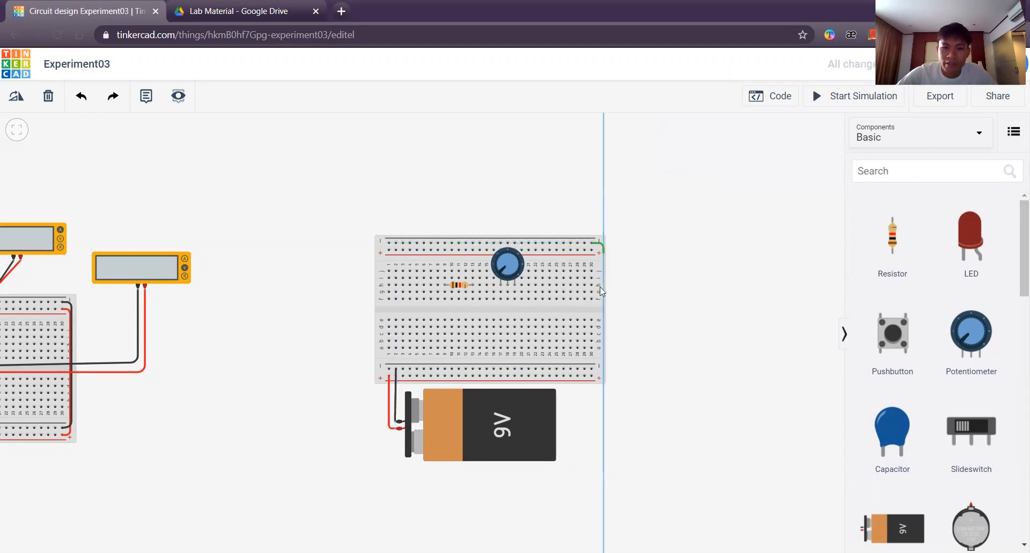
pyautogui.click(592, 369)
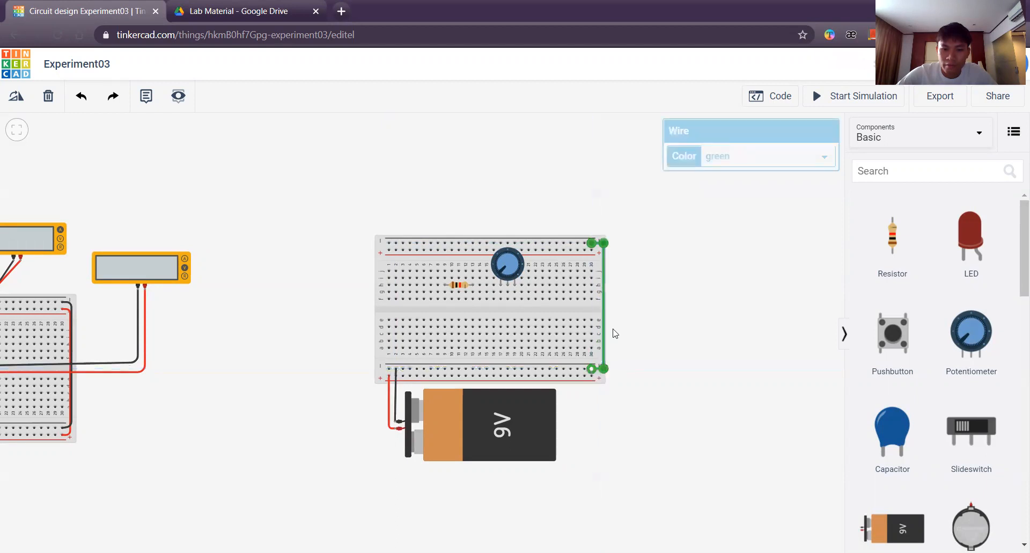
pyautogui.click(714, 156)
pyautogui.click(719, 184)
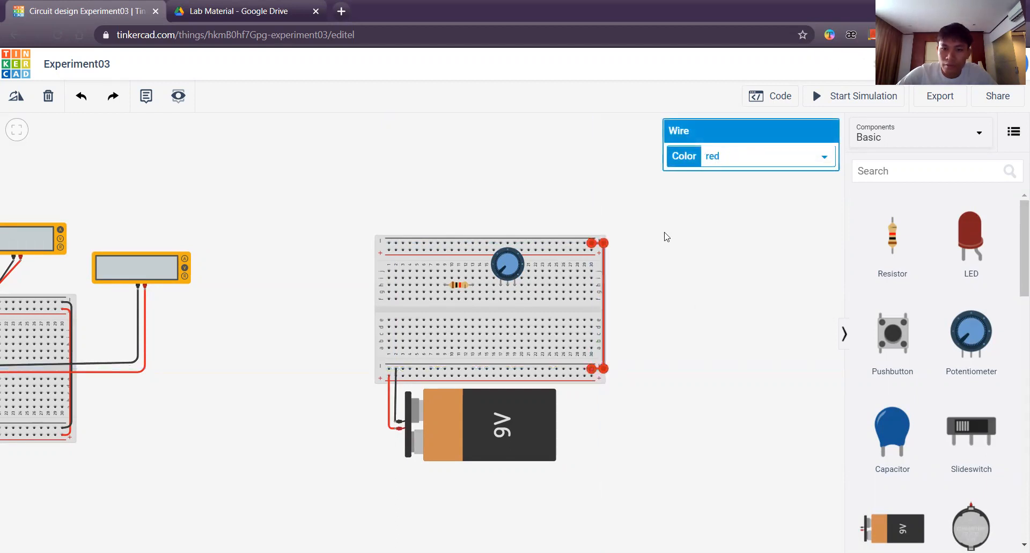
pyautogui.click(665, 235)
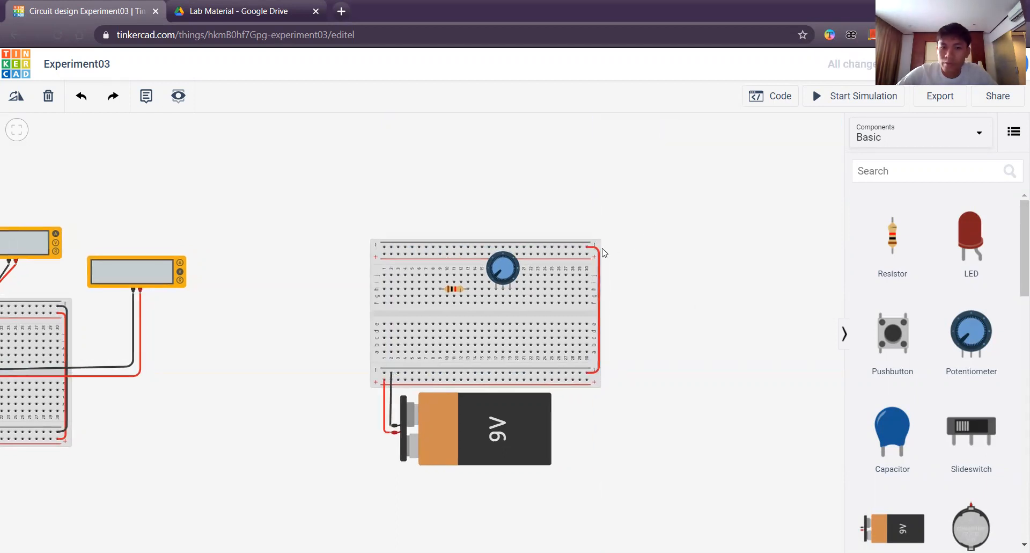
pyautogui.click(597, 249)
pyautogui.click(739, 157)
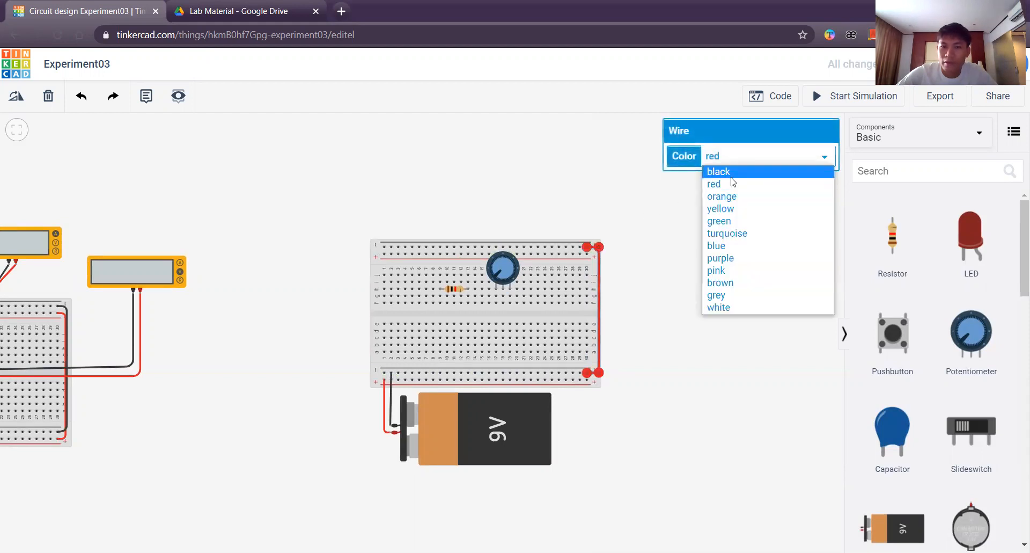
pyautogui.click(730, 171)
pyautogui.click(665, 235)
# Step: Link the new breadboard's upper and lower positive rails with a bent wire at the column 30 end and colour it red
pyautogui.click(593, 255)
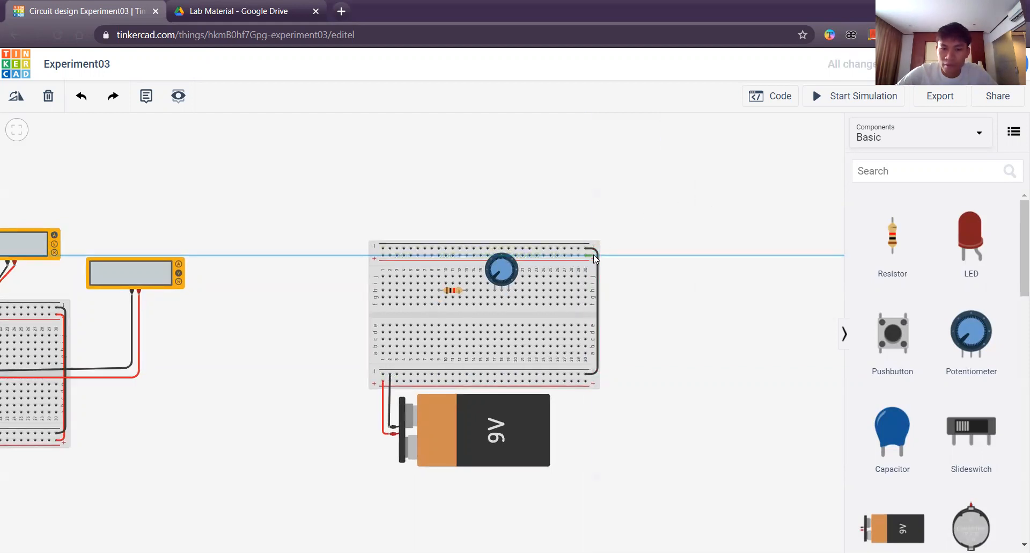
pyautogui.click(589, 380)
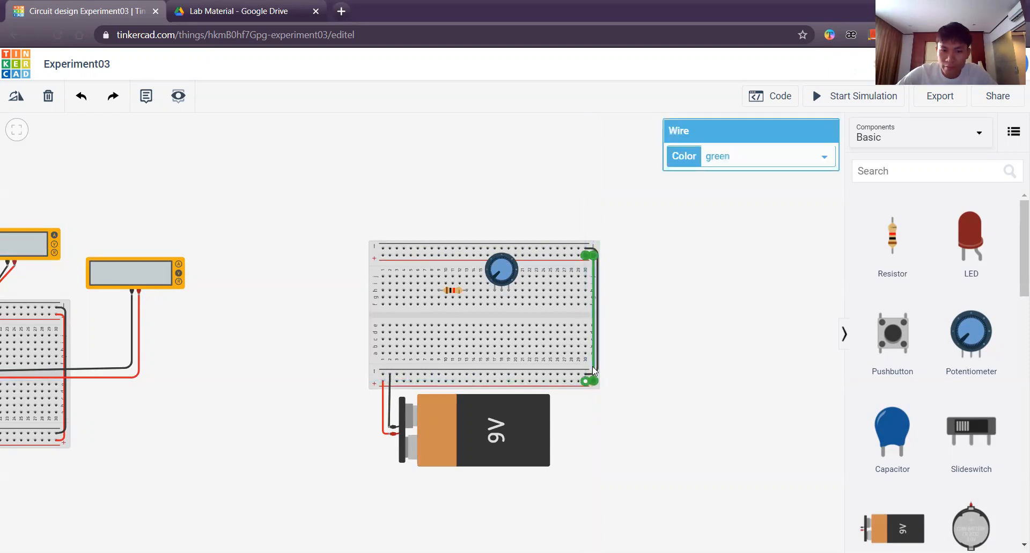
pyautogui.click(733, 162)
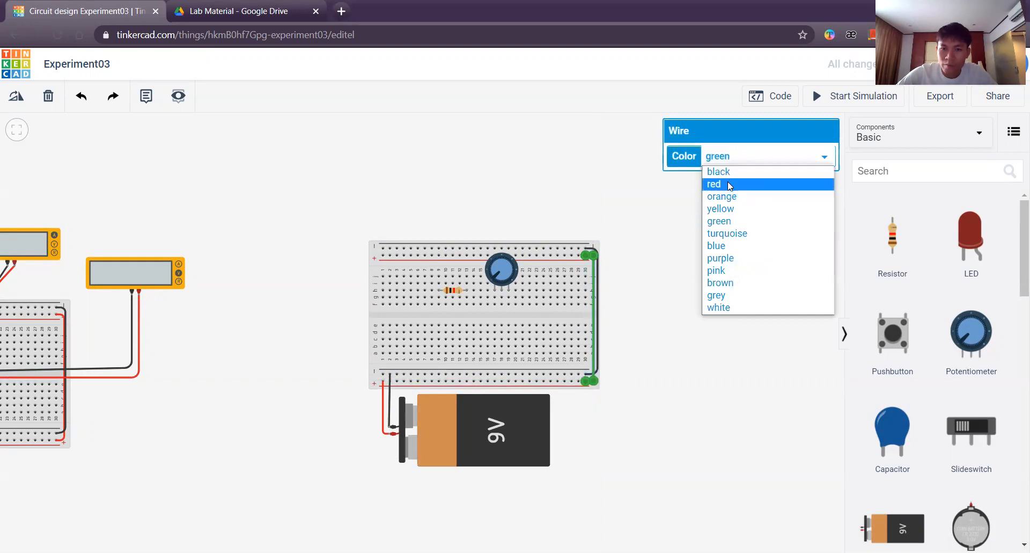
pyautogui.click(719, 184)
pyautogui.click(685, 243)
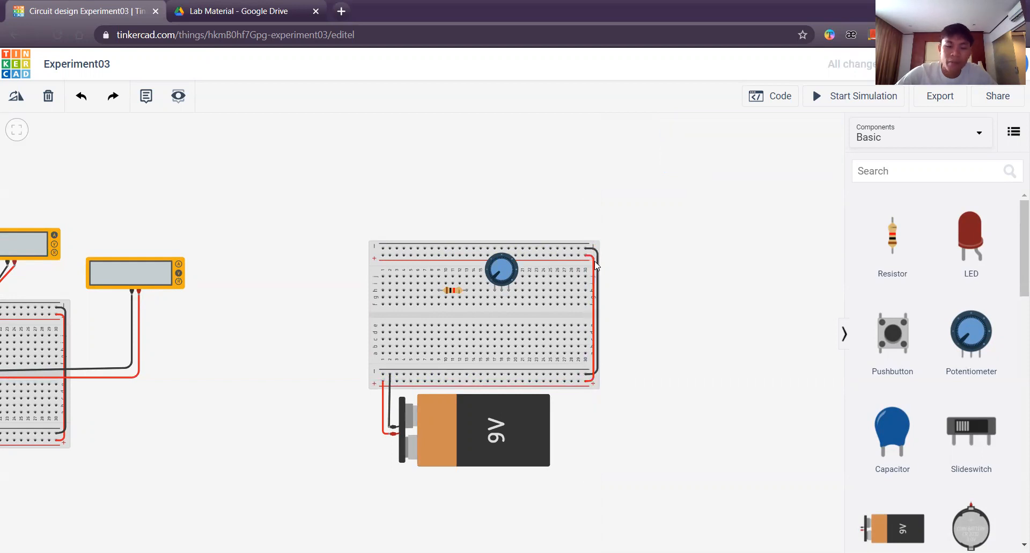
# Step: Connect hole j9, in the resistor's first column, to the upper positive rail with a vertical wire
pyautogui.click(439, 276)
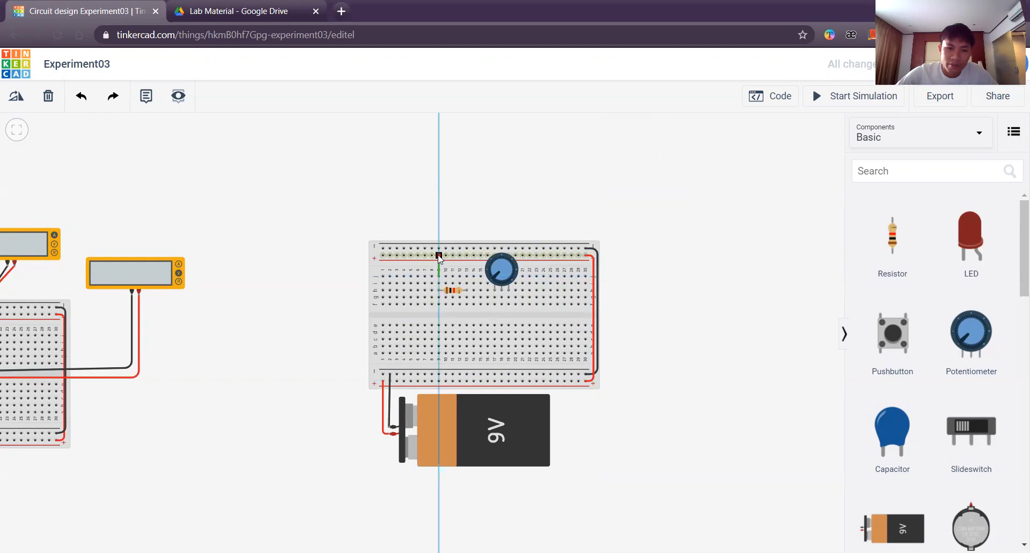
pyautogui.click(439, 256)
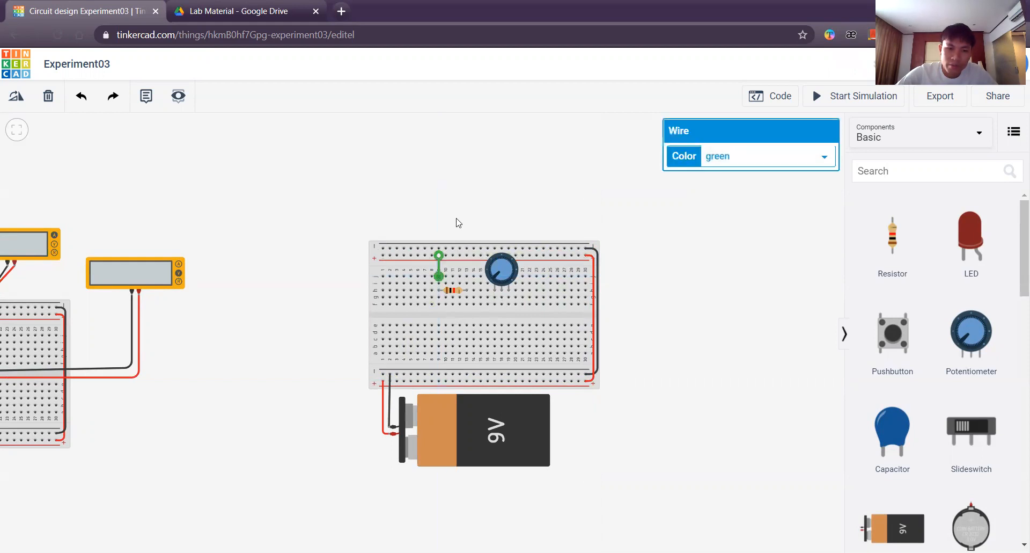
pyautogui.click(484, 199)
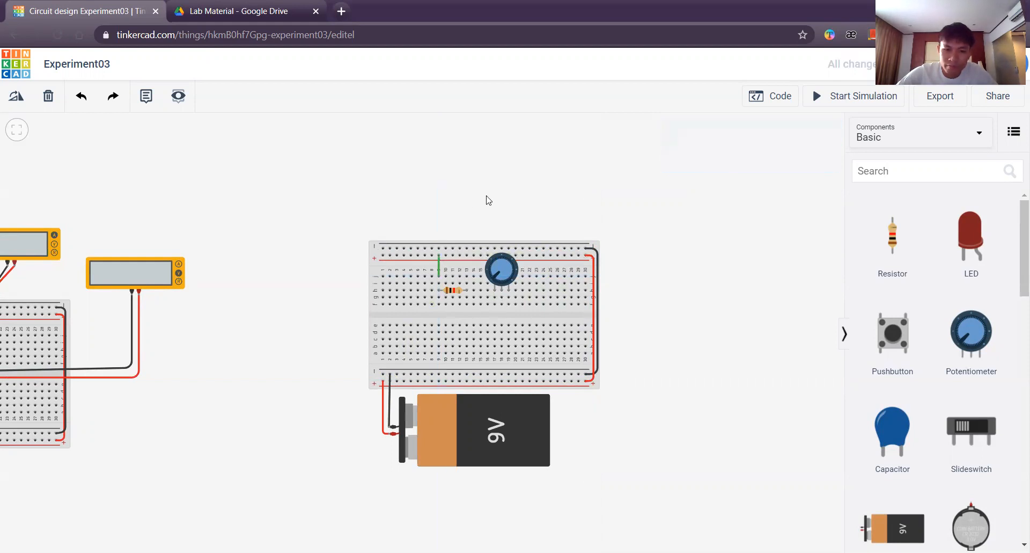
# Step: Wire the potentiometer's first terminal in column 17 straight along row h to the free end of the 1 kΩ resistor
pyautogui.click(495, 291)
pyautogui.click(465, 291)
pyautogui.click(525, 196)
# Step: Run a vertical wire from f18, below the potentiometer's wiper, to the lower negative rail and colour it black
pyautogui.click(502, 305)
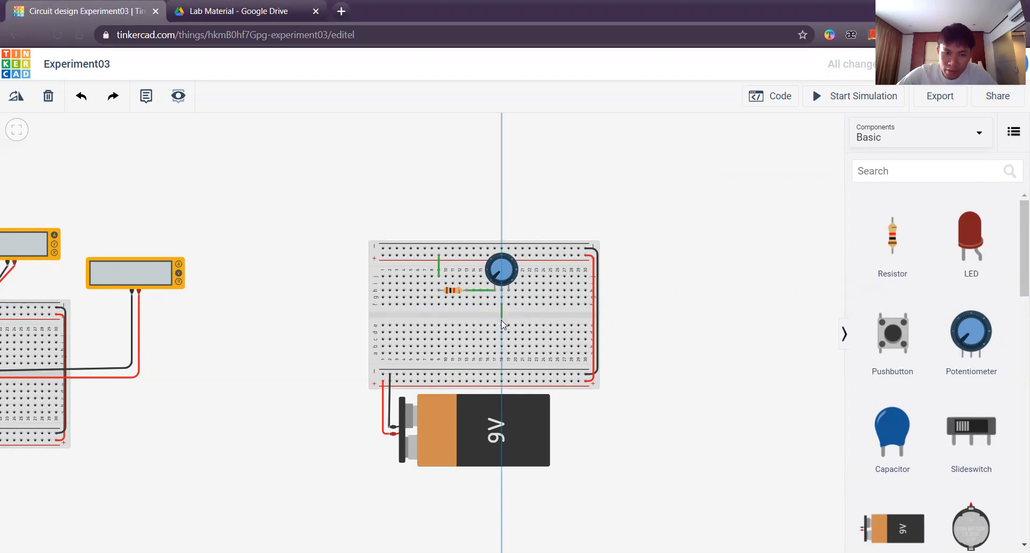
pyautogui.click(502, 374)
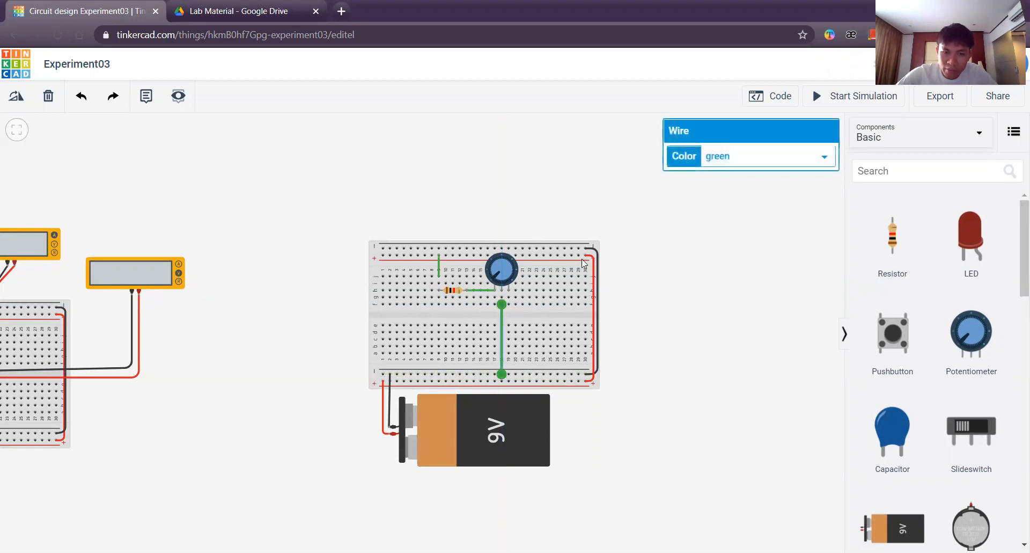
pyautogui.click(721, 158)
pyautogui.click(719, 171)
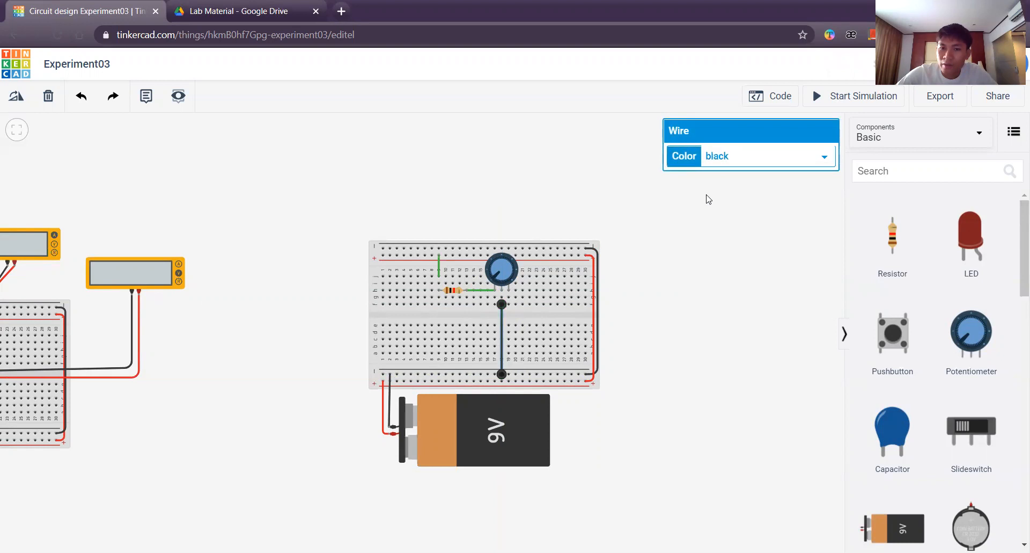
pyautogui.click(706, 198)
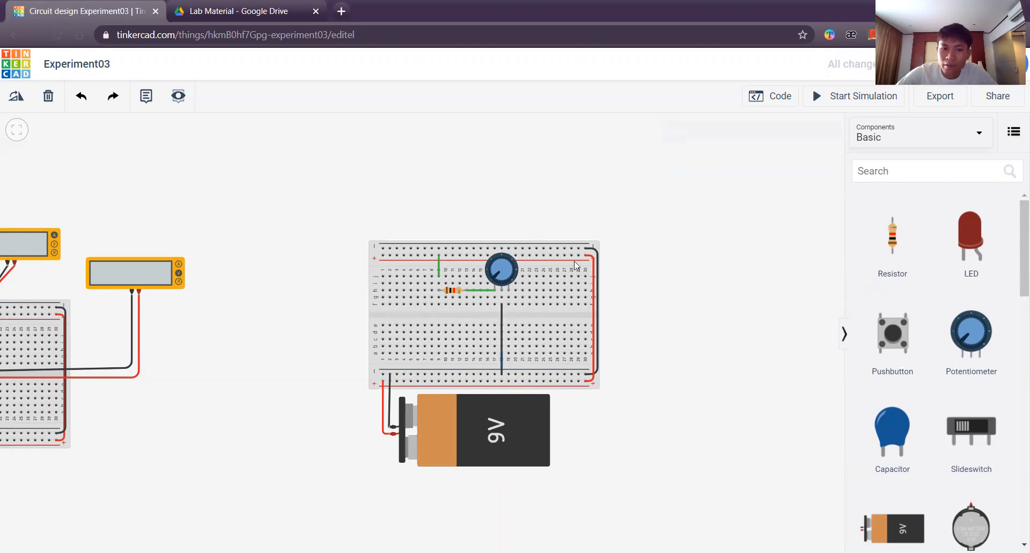
# Step: Recolour the wire between the upper positive rail and the resistor's column red
pyautogui.click(439, 263)
pyautogui.click(720, 167)
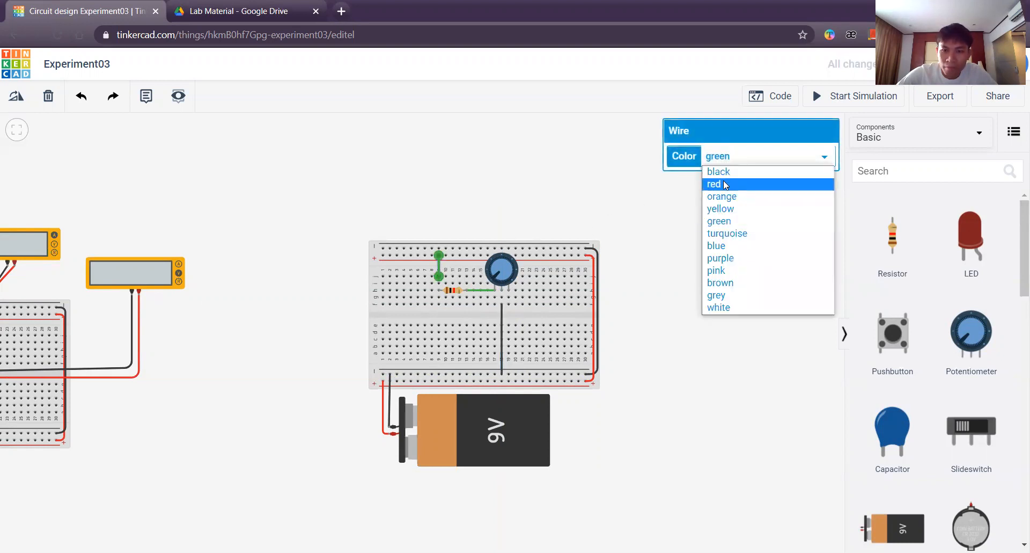
pyautogui.click(716, 184)
pyautogui.click(570, 184)
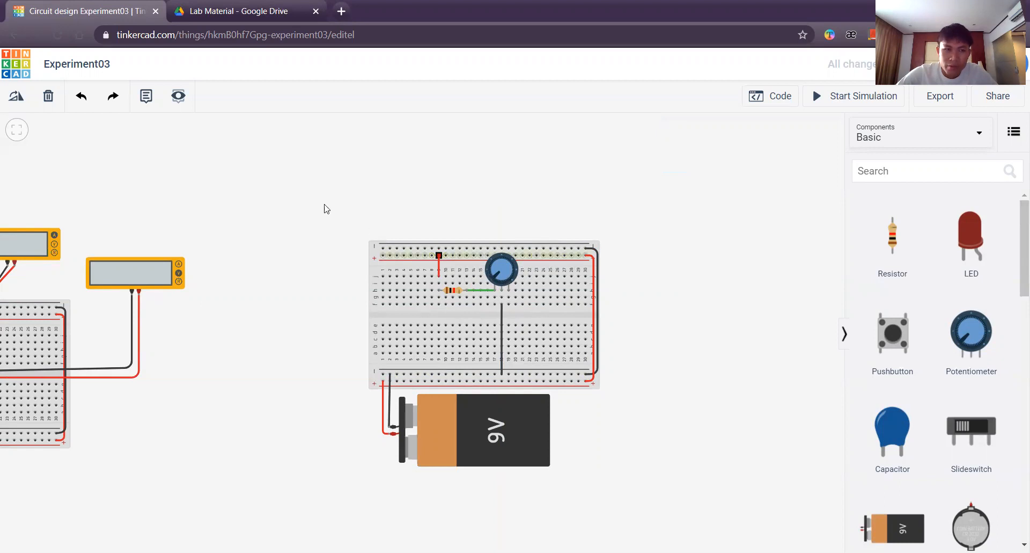
# Step: Consult Figure 3.2 and its procedure in the Google Drive lab sheet, and return to the Tinkercad circuit
pyautogui.click(252, 12)
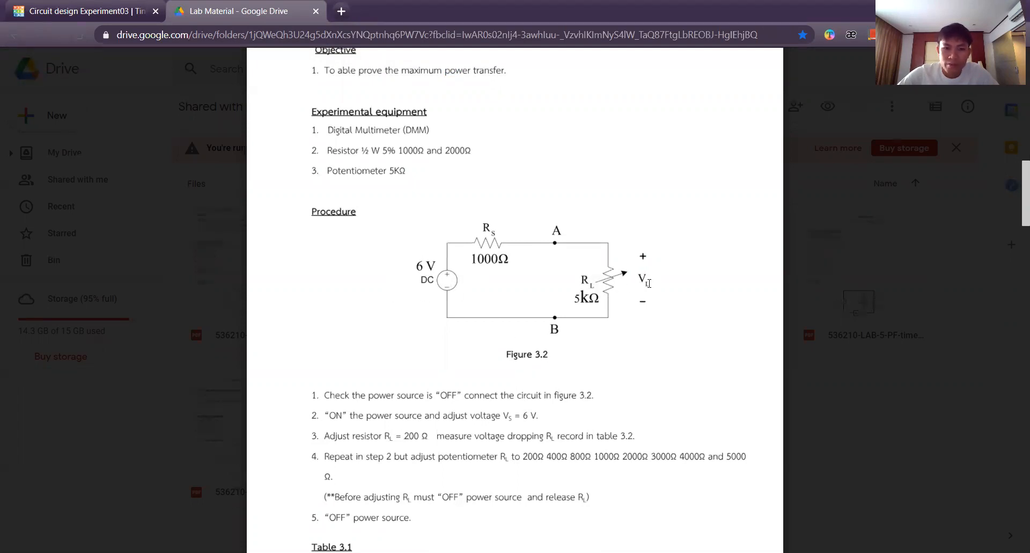
pyautogui.scroll(-2, 649, 283)
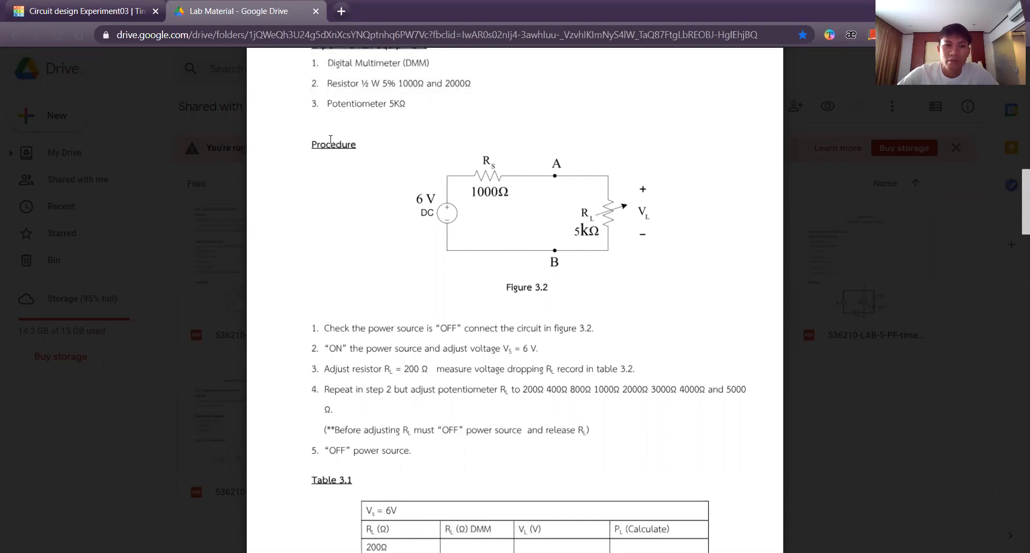
pyautogui.click(120, 11)
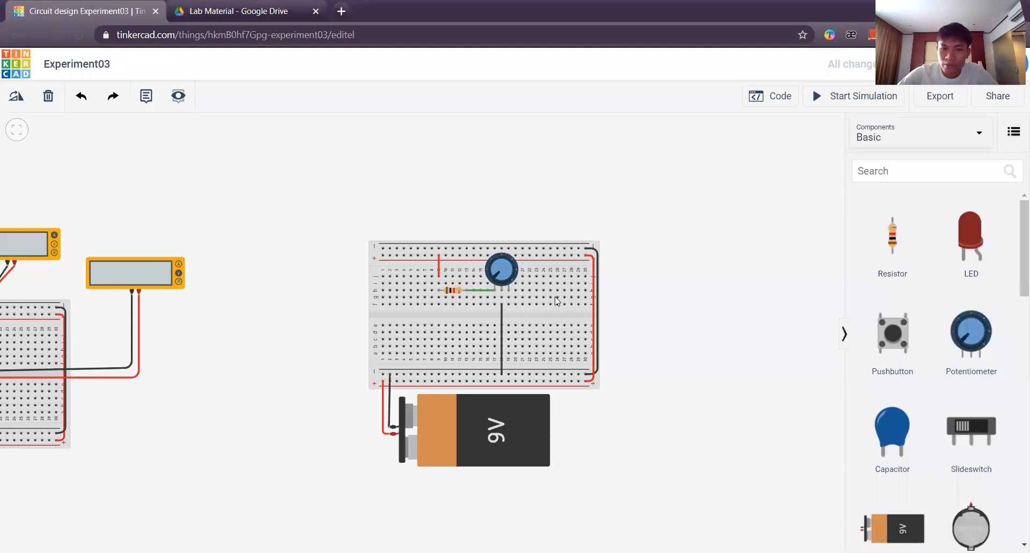
# Step: Add a multimeter and position it beside the new breadboard, just beyond the column 30 end
pyautogui.scroll(-3, 746, 317)
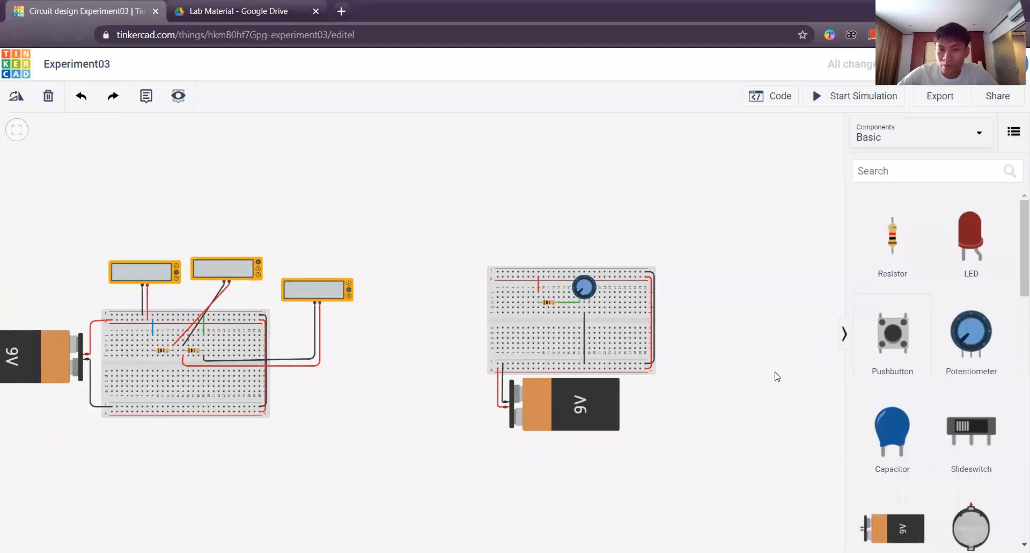
pyautogui.scroll(5, 775, 375)
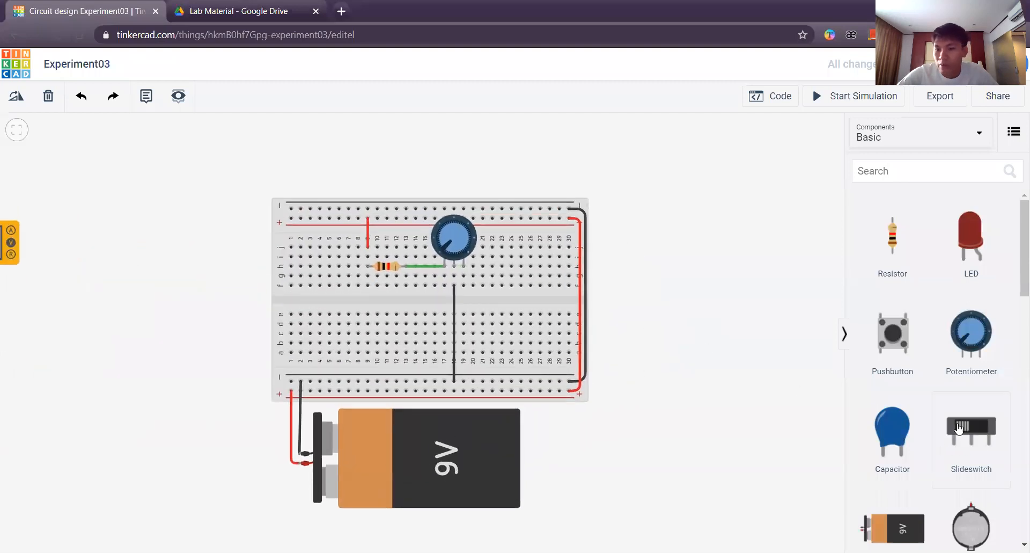
pyautogui.scroll(-10, 957, 431)
pyautogui.scroll(-5, 957, 431)
pyautogui.moveTo(893, 492); pyautogui.dragTo(399, 145)
pyautogui.click(642, 192)
pyautogui.moveTo(482, 158); pyautogui.dragTo(679, 247)
pyautogui.click(692, 321)
# Step: Connect the new multimeter's negative lead to the potentiometer's wiper at h18 with a straight wire
pyautogui.click(671, 285)
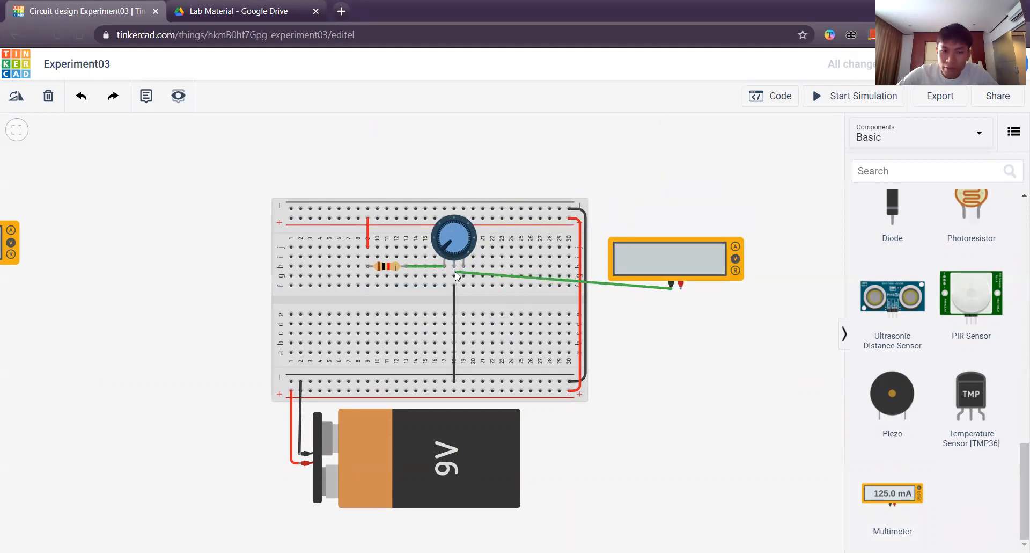
pyautogui.click(455, 270)
pyautogui.click(651, 352)
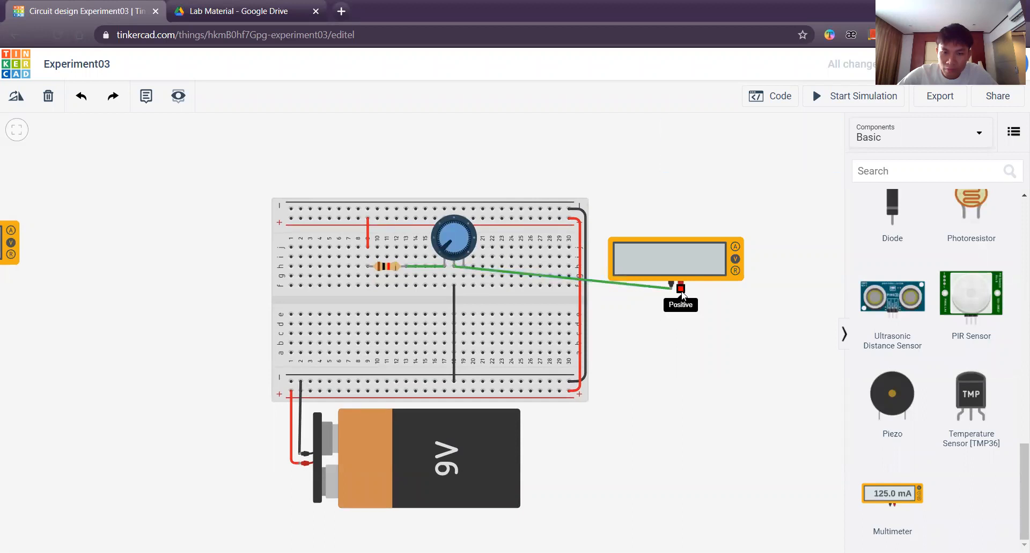
# Step: Route a wire from the new multimeter's positive lead along the breadboard's centre gap to the potentiometer's terminal at h17 and colour it red
pyautogui.click(682, 290)
pyautogui.click(678, 298)
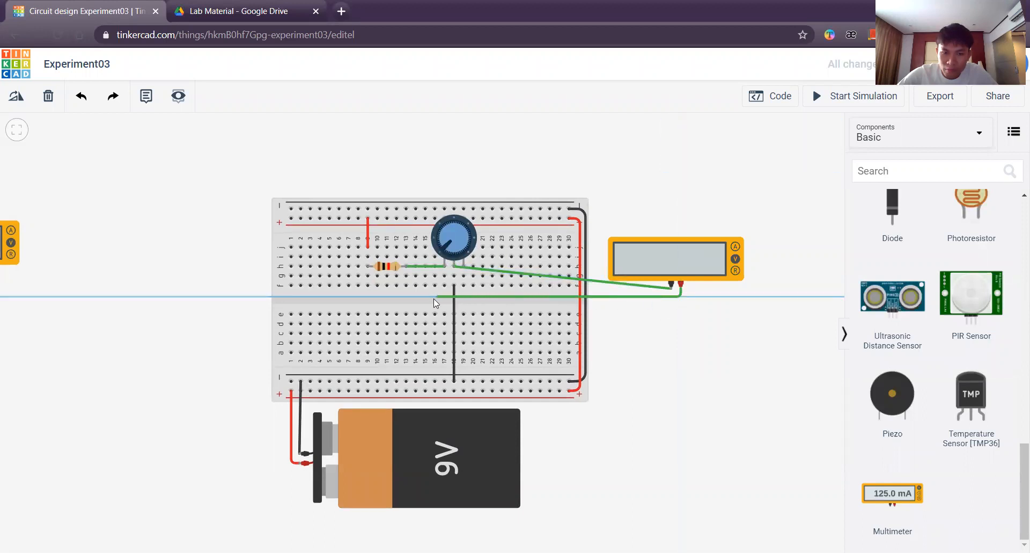
pyautogui.click(444, 298)
pyautogui.click(444, 266)
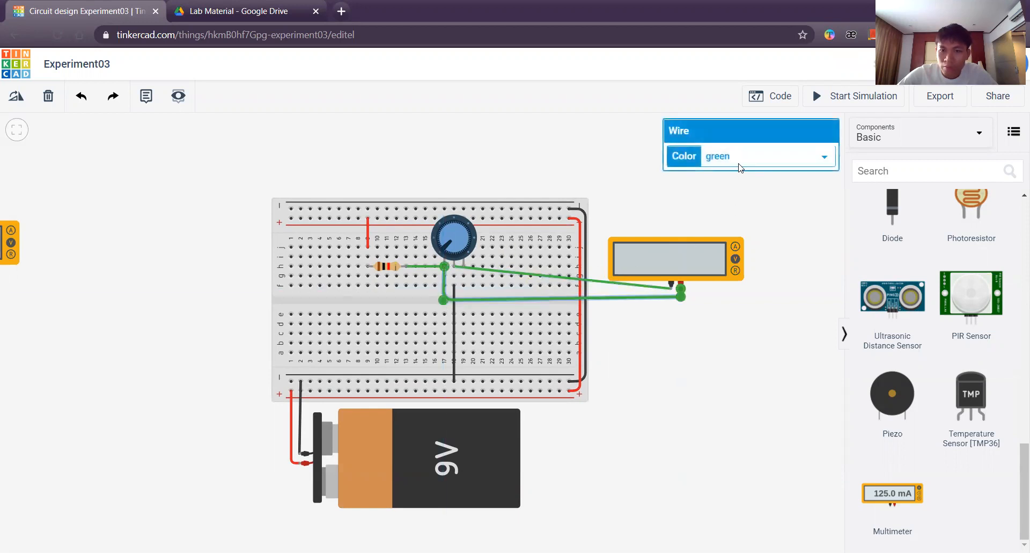
pyautogui.click(740, 167)
pyautogui.click(717, 184)
pyautogui.click(658, 229)
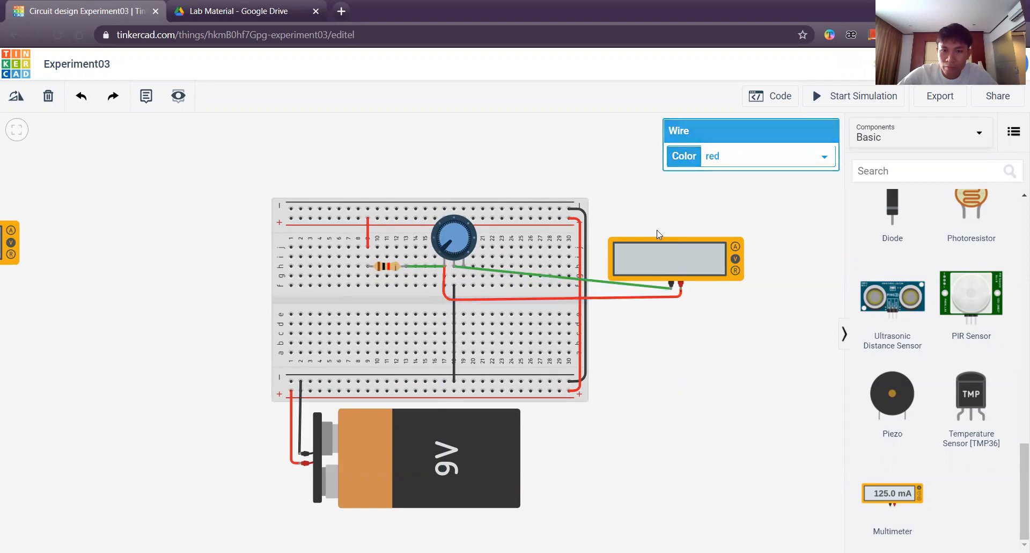
# Step: Recolour the wire from the new multimeter's negative lead black
pyautogui.click(632, 286)
pyautogui.click(747, 164)
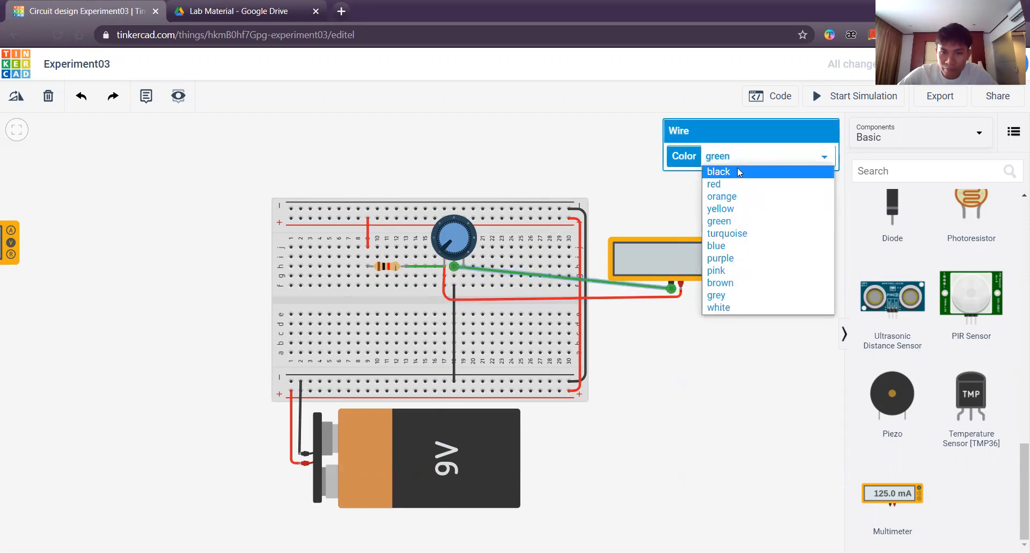
pyautogui.click(740, 171)
pyautogui.click(558, 161)
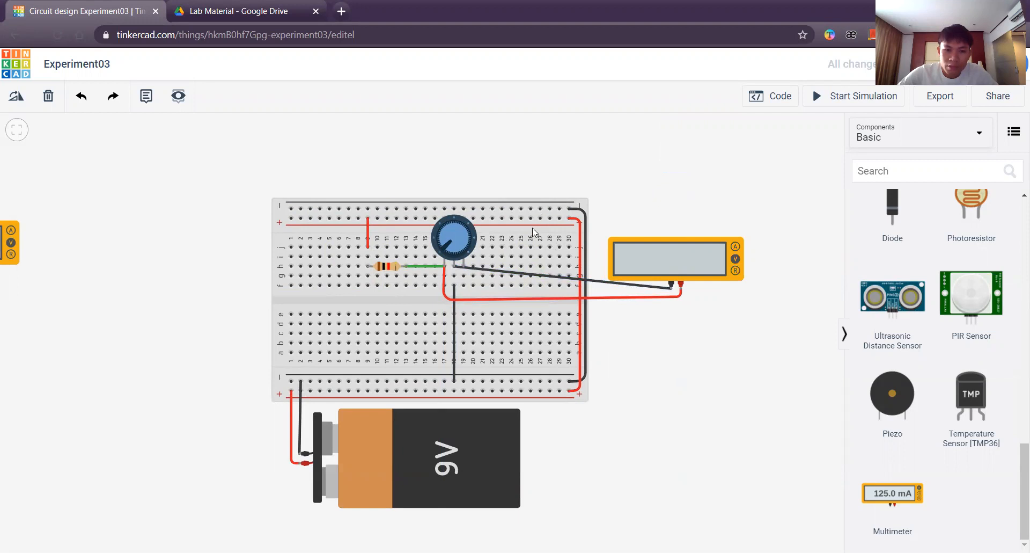
# Step: Run the simulation and turn the potentiometer knob to its opposite extreme and back to check the load voltage
pyautogui.click(817, 95)
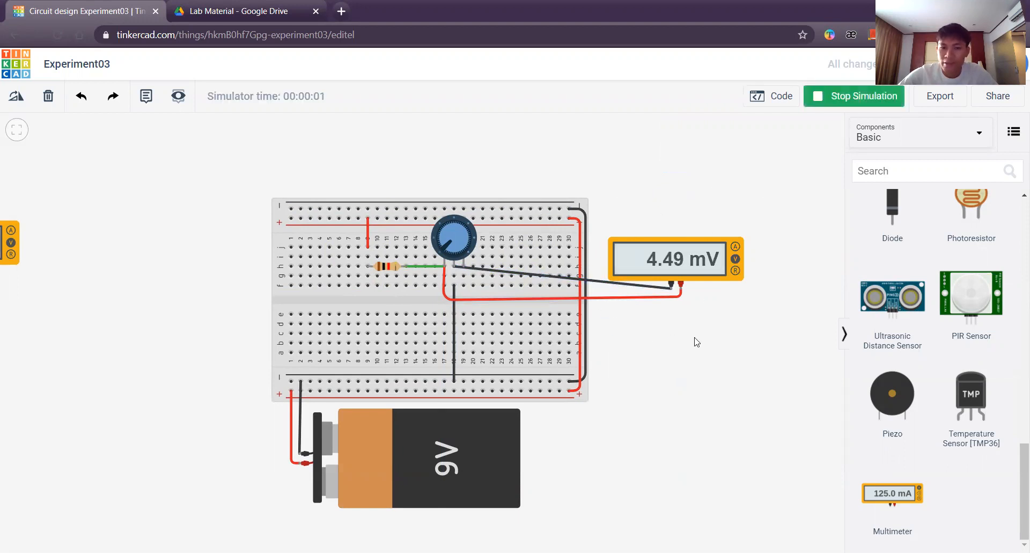
pyautogui.click(440, 254)
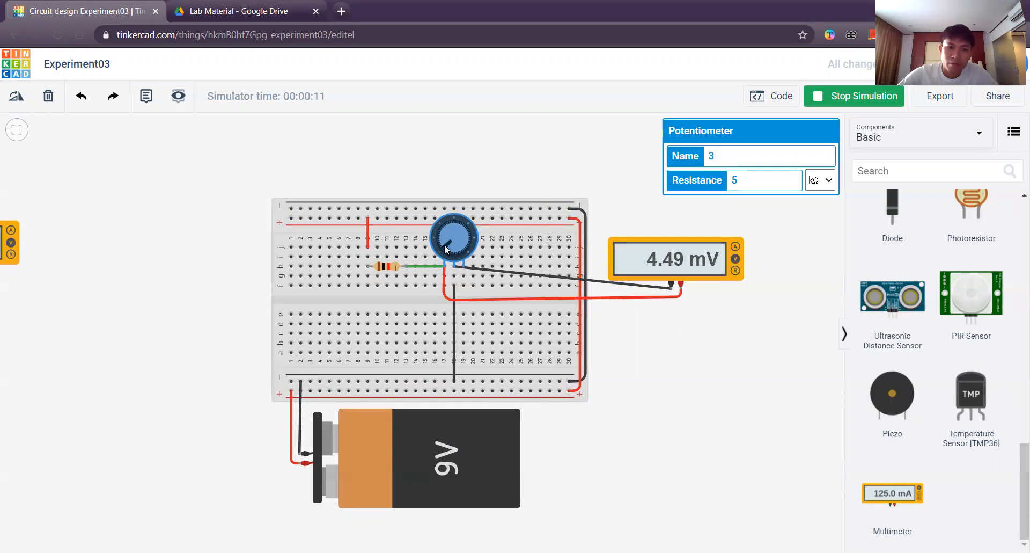
pyautogui.moveTo(446, 246); pyautogui.dragTo(455, 255)
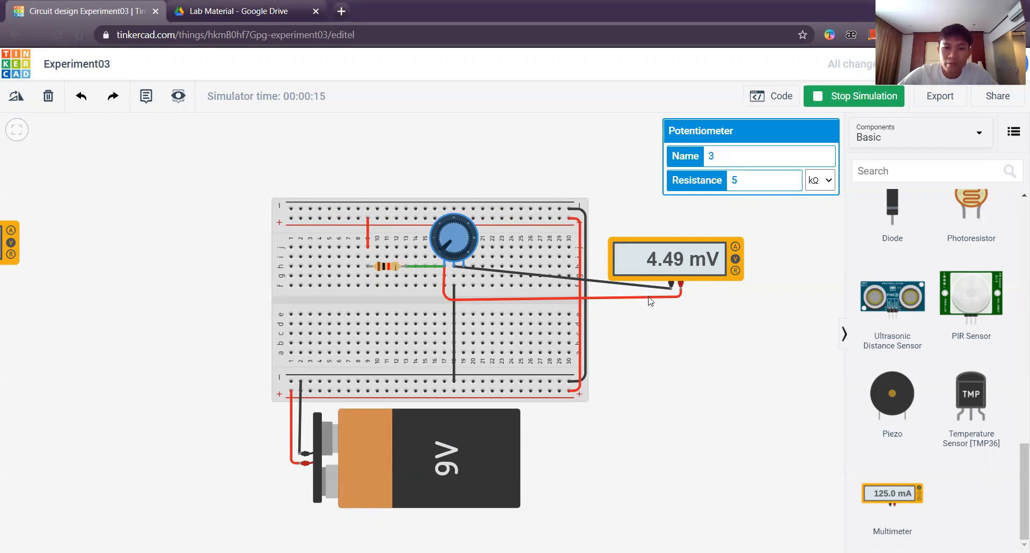
pyautogui.moveTo(441, 247)
pyautogui.mouseDown()
pyautogui.moveTo(445, 223)
pyautogui.moveTo(463, 223)
pyautogui.moveTo(454, 257)
pyautogui.mouseUp()
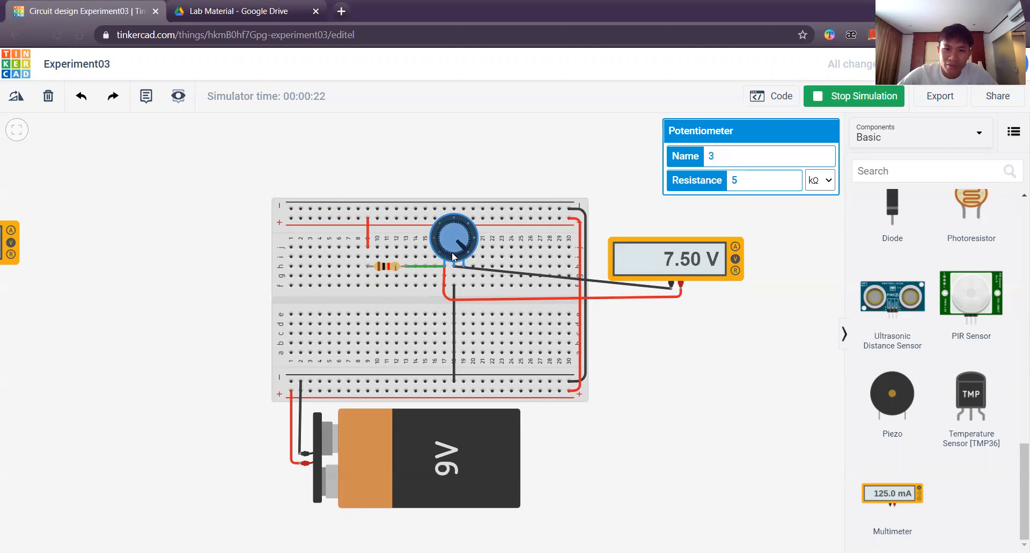
pyautogui.moveTo(467, 254); pyautogui.dragTo(446, 257)
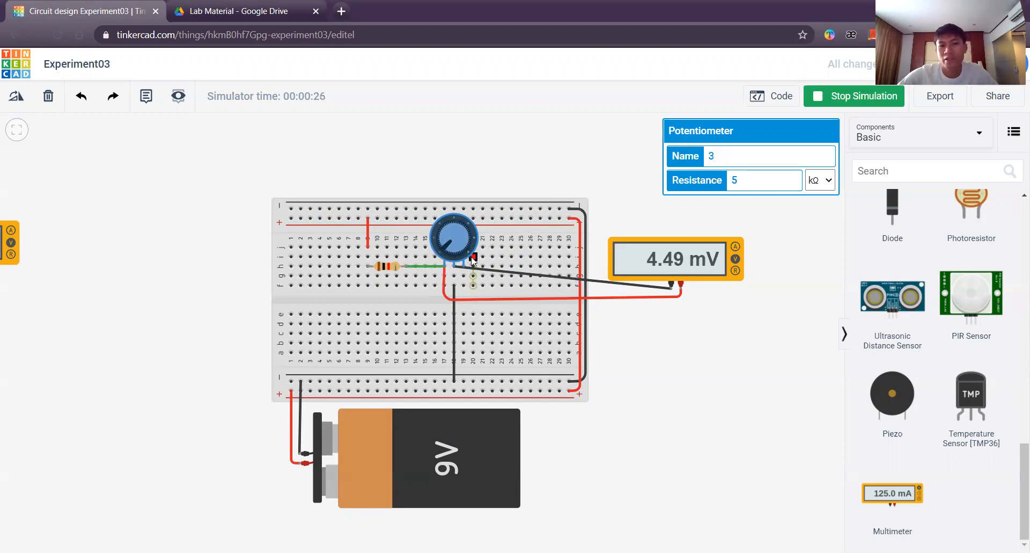
pyautogui.click(589, 163)
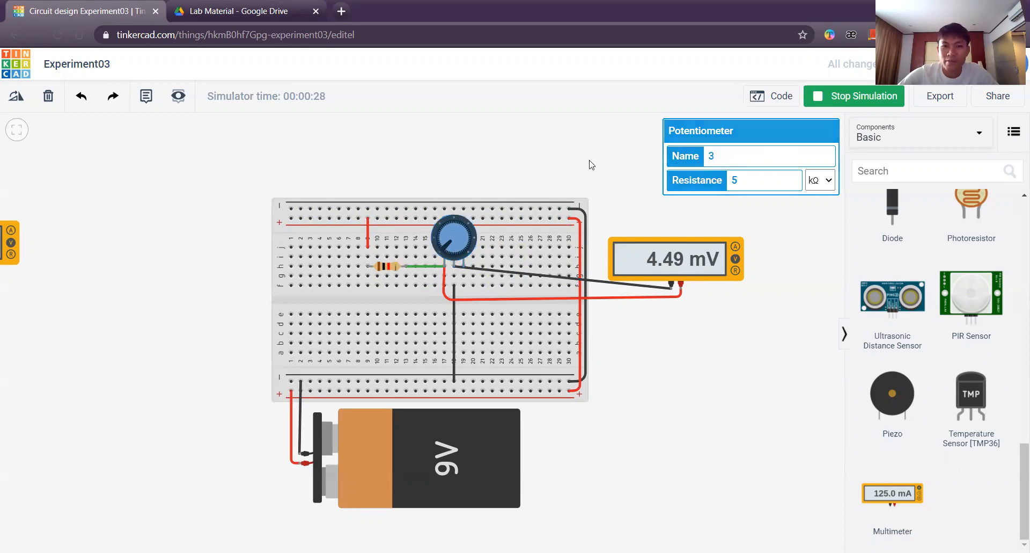
# Step: Switch to the Google Drive lab sheet and review Table 3.1 and the Figure 3.3 superposition circuit
pyautogui.click(250, 10)
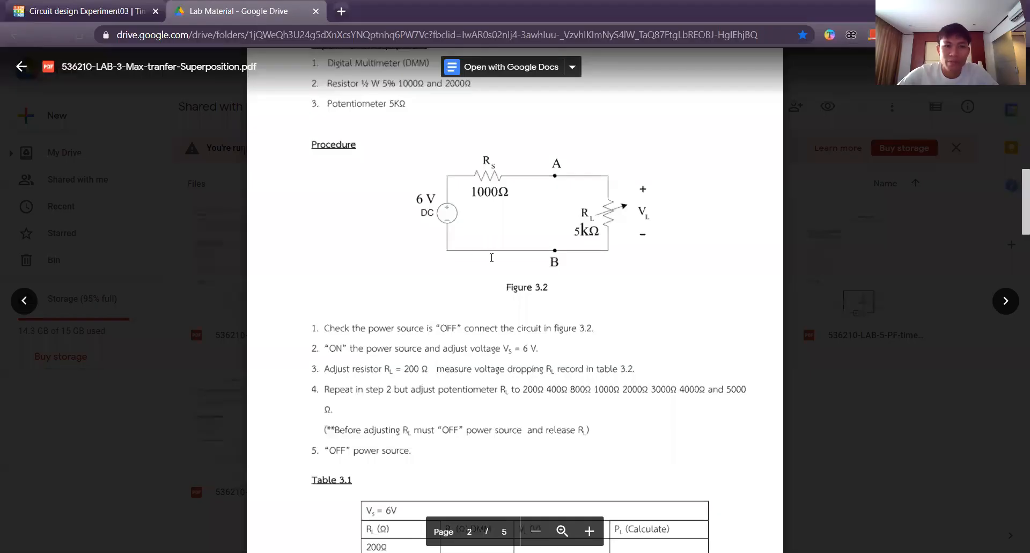
pyautogui.scroll(-5, 537, 338)
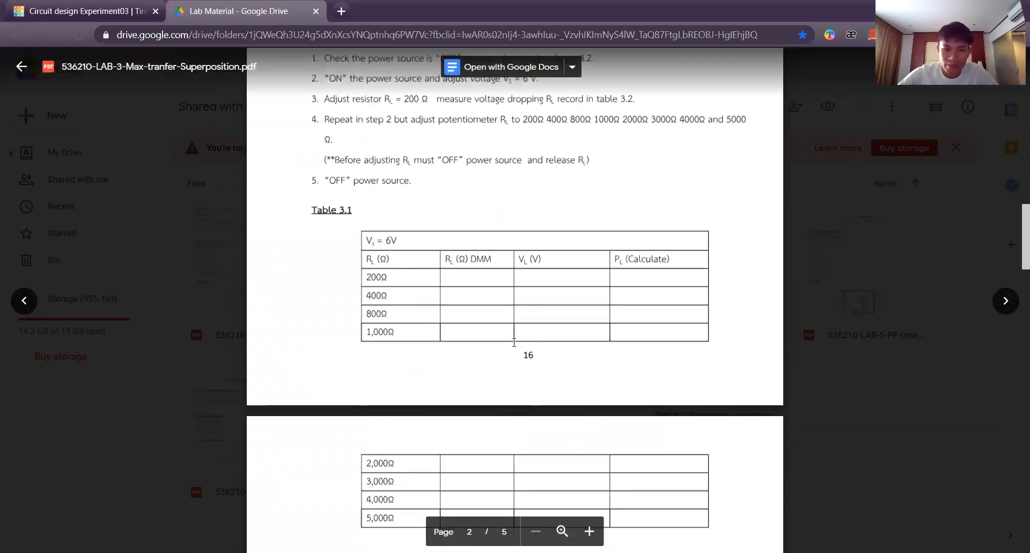
pyautogui.scroll(-13, 537, 349)
pyautogui.scroll(-5, 514, 342)
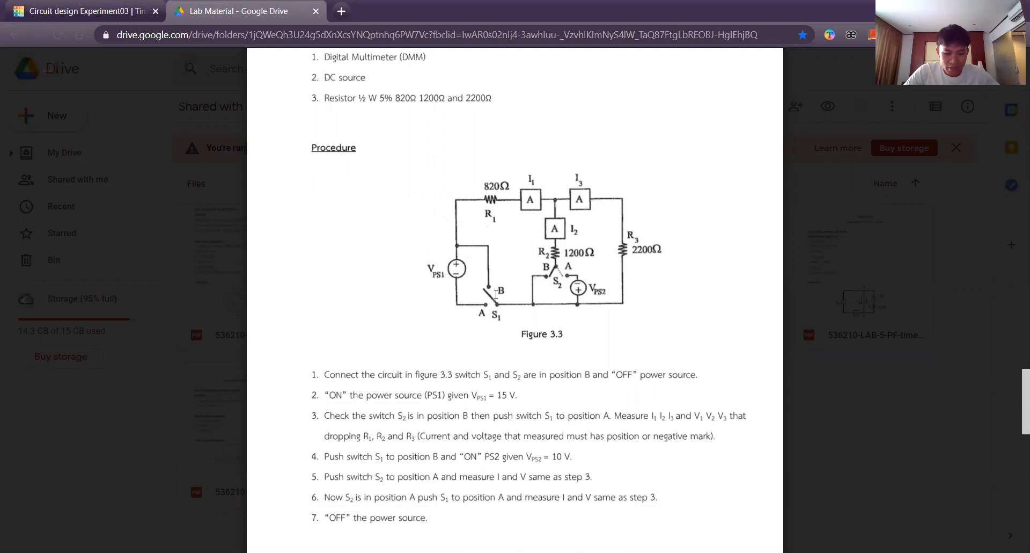
pyautogui.click(106, 11)
pyautogui.click(252, 12)
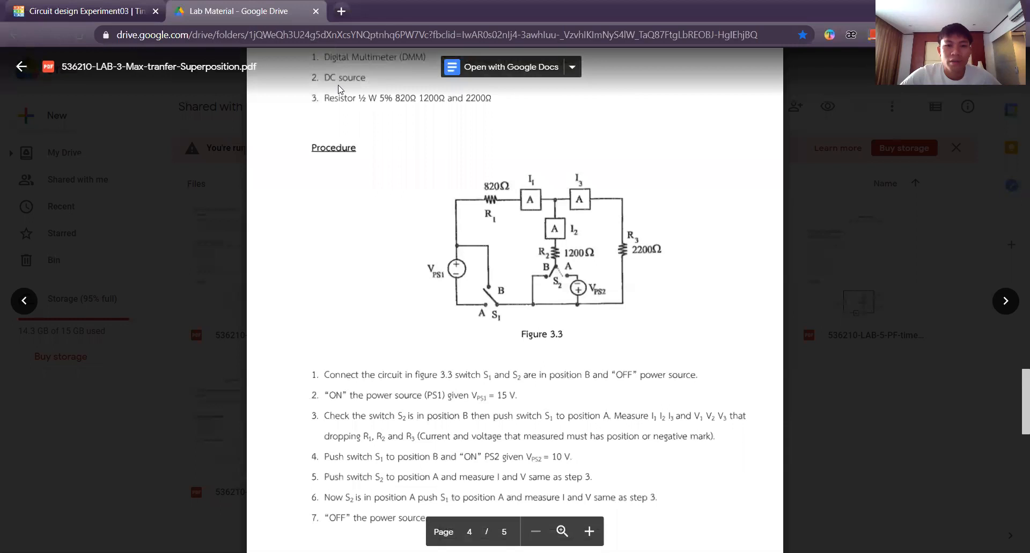
pyautogui.click(105, 15)
pyautogui.click(202, 12)
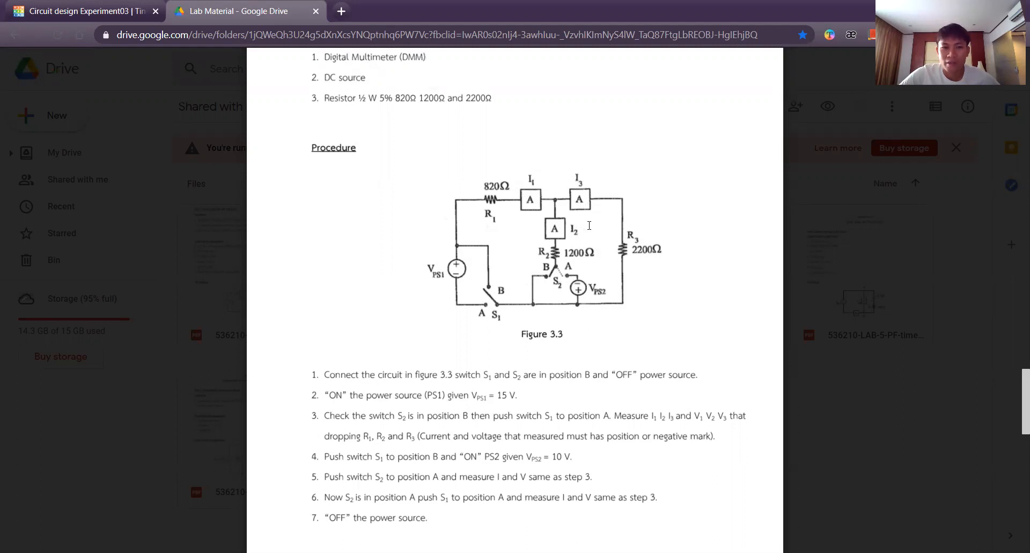
# Step: Read the procedure for Figure 3.3 and the switch combinations and quantities required in Table 3.3
pyautogui.scroll(-1, 592, 225)
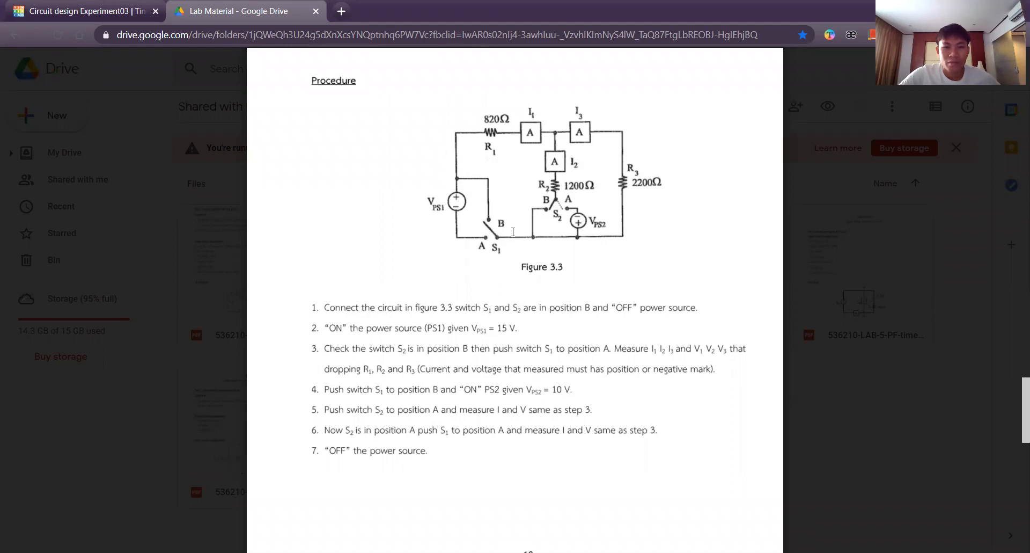
pyautogui.scroll(-5, 513, 232)
pyautogui.scroll(3, 460, 300)
pyautogui.scroll(-5, 453, 302)
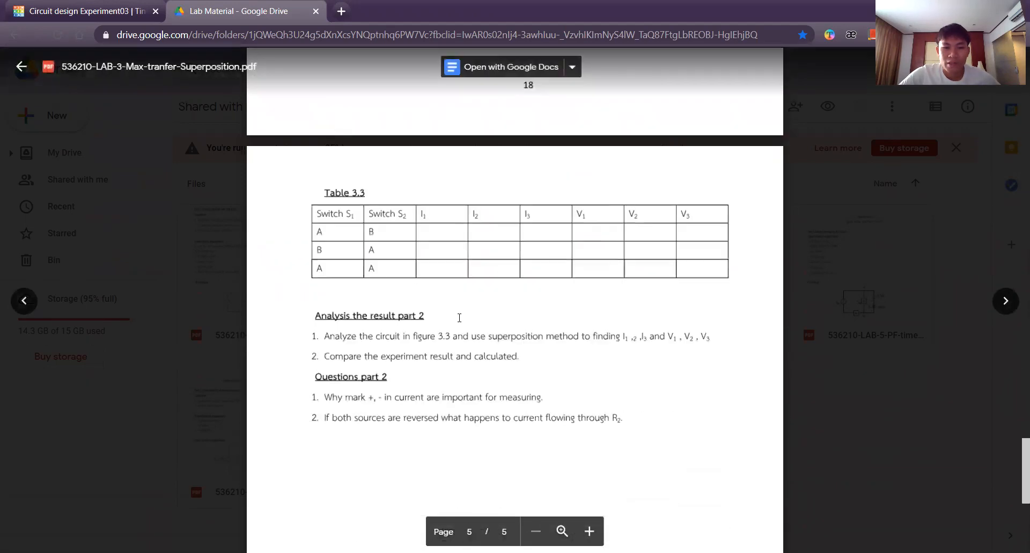
pyautogui.scroll(7, 459, 317)
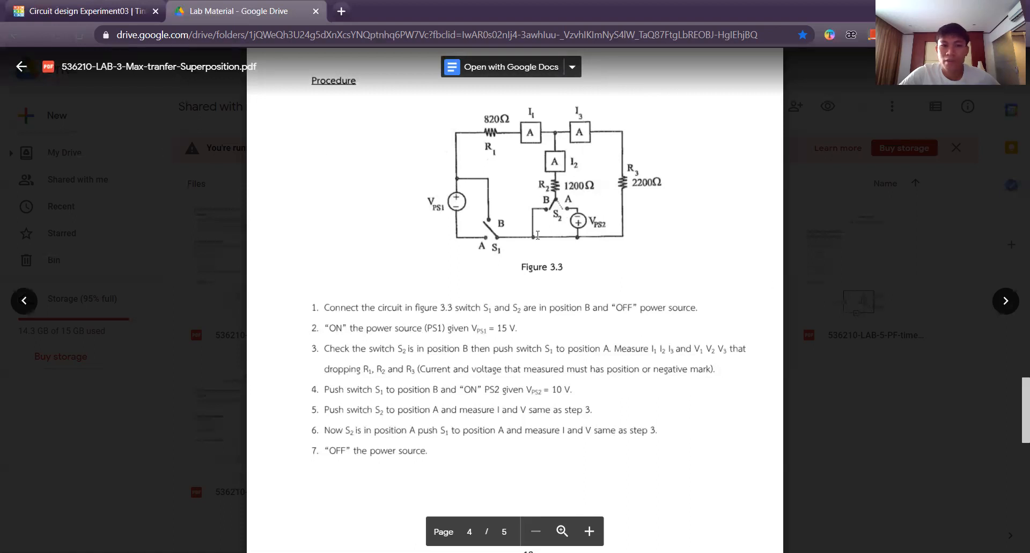
# Step: Switch back to Tinkercad and stop the running simulation
pyautogui.click(86, 15)
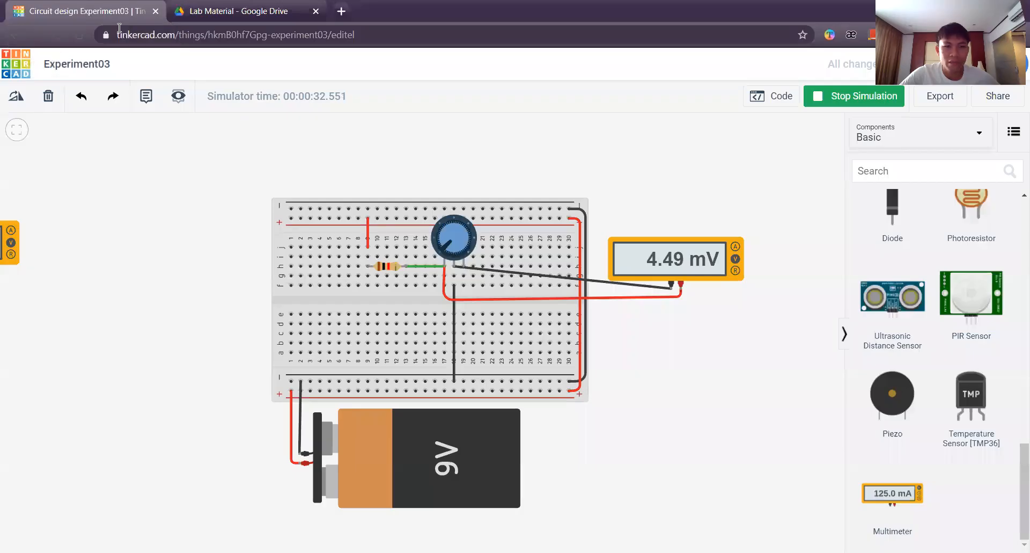
pyautogui.scroll(-3, 620, 322)
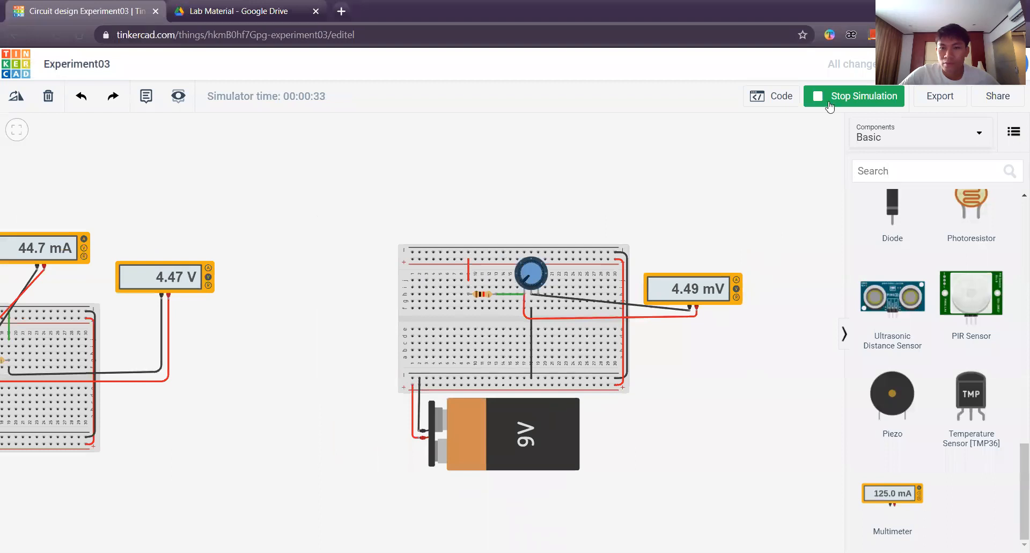
pyautogui.click(831, 99)
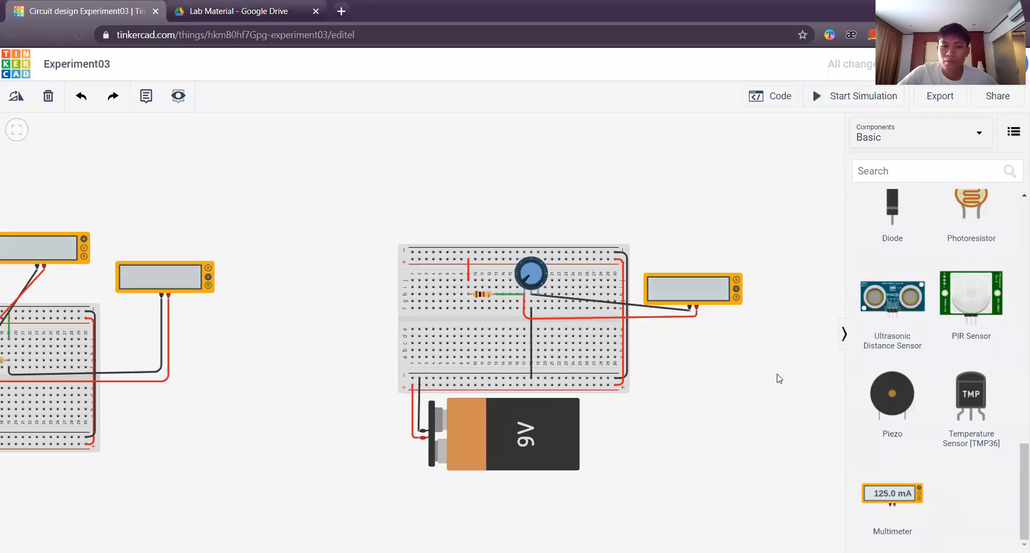
# Step: Add a small breadboard in the empty area beyond the Part 2 multimeter and place a 9V battery directly below it
pyautogui.moveTo(778, 376); pyautogui.dragTo(345, 390)
pyautogui.moveTo(247, 383); pyautogui.dragTo(70, 358)
pyautogui.moveTo(333, 348); pyautogui.dragTo(474, 421)
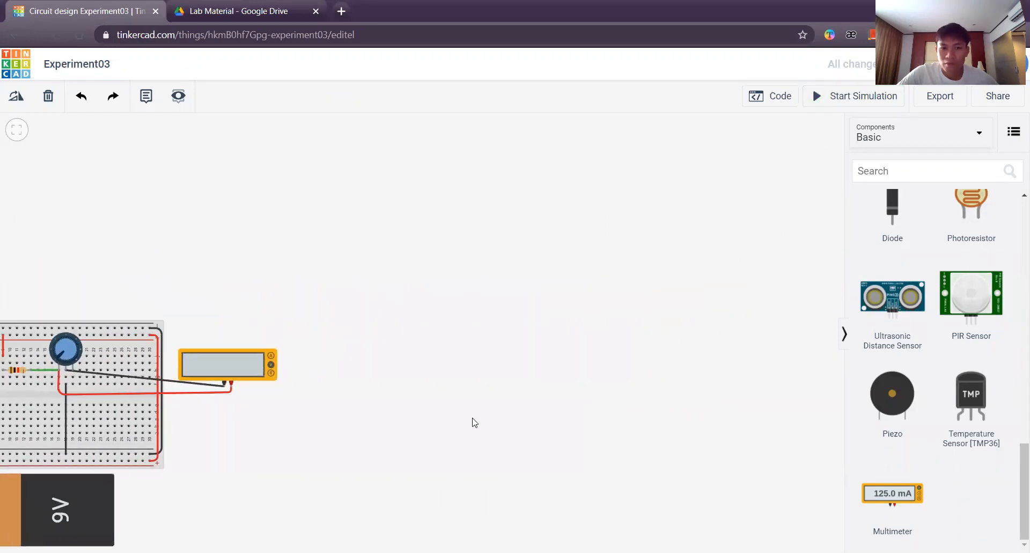
pyautogui.scroll(12, 977, 327)
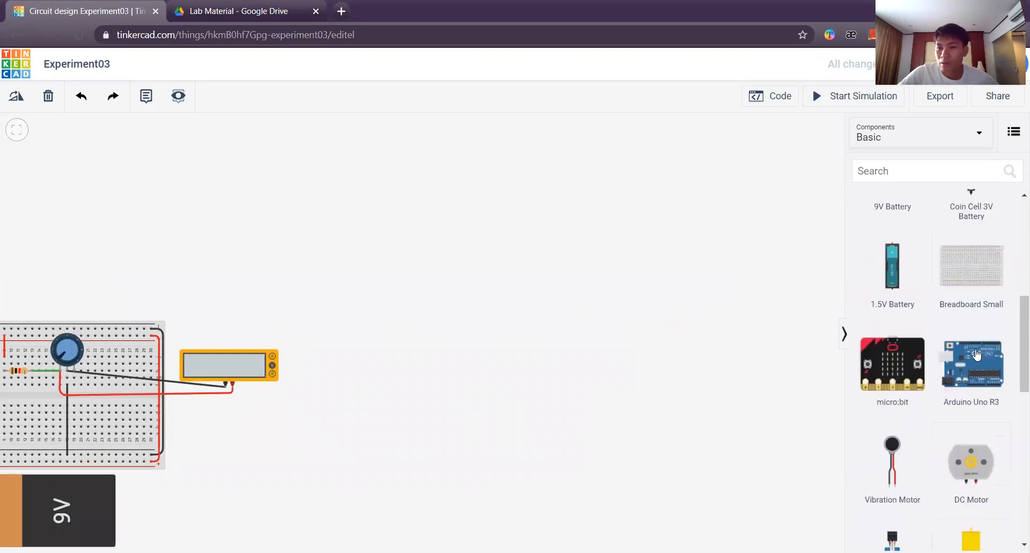
pyautogui.moveTo(964, 462); pyautogui.dragTo(480, 295)
pyautogui.moveTo(894, 365); pyautogui.dragTo(350, 424)
pyautogui.click(658, 426)
pyautogui.scroll(3, 805, 391)
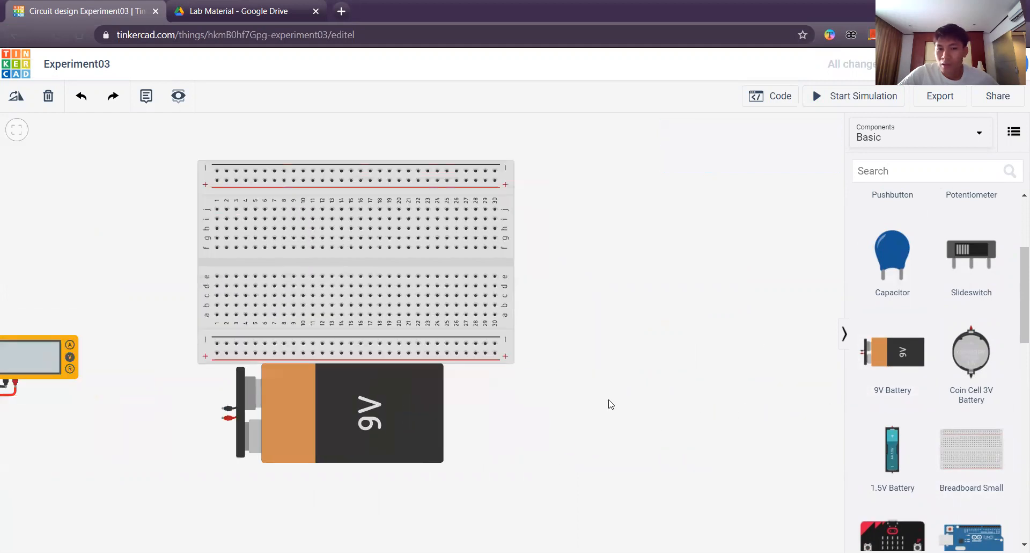
# Step: Add two slideswitches side by side in the free space beyond the new 9V battery
pyautogui.scroll(-3, 610, 403)
pyautogui.scroll(3, 907, 376)
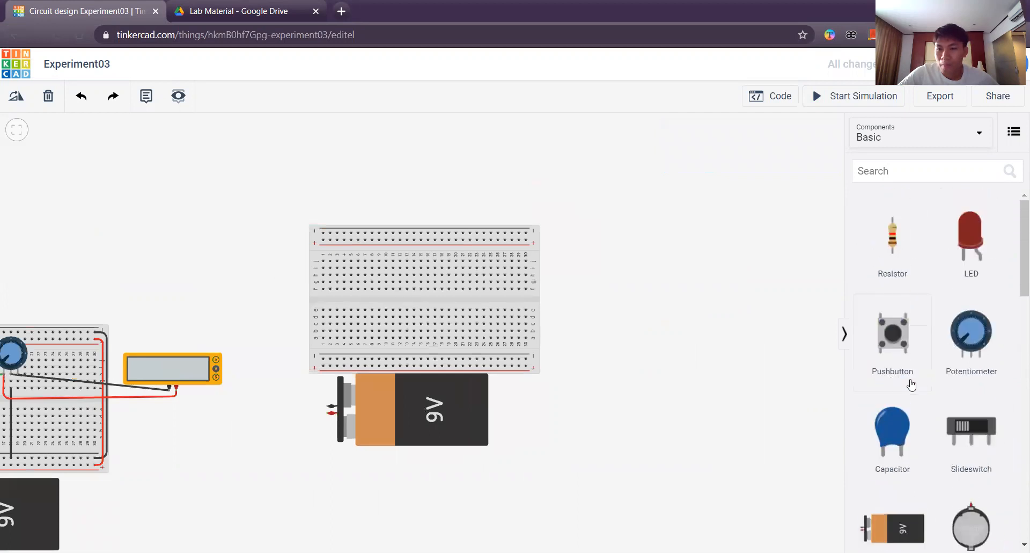
pyautogui.moveTo(973, 440); pyautogui.dragTo(647, 405)
pyautogui.click(771, 408)
# Step: Add a resistor, rotate it to lie horizontally and place it in row h of the new breadboard around column 10
pyautogui.moveTo(896, 258); pyautogui.dragTo(461, 187)
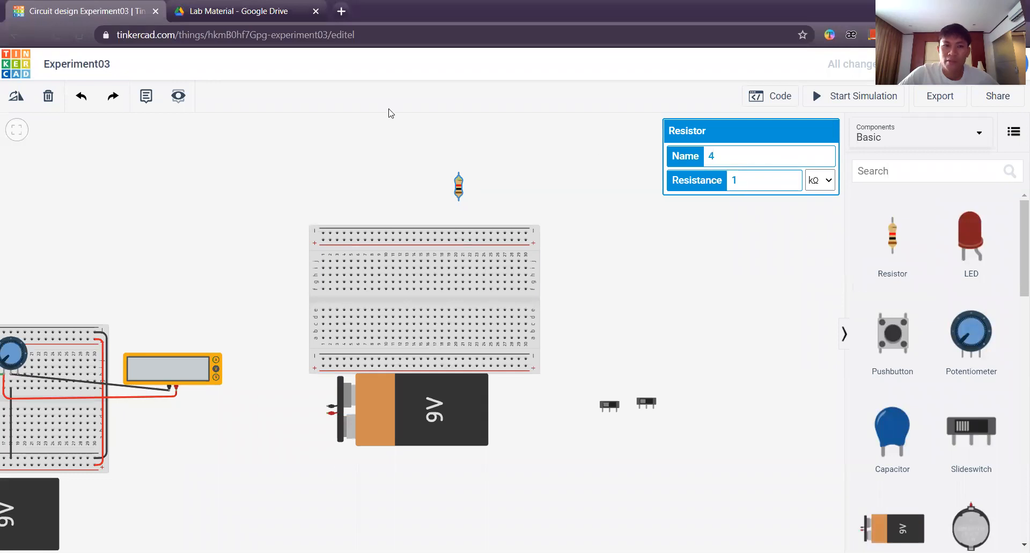
pyautogui.click(251, 11)
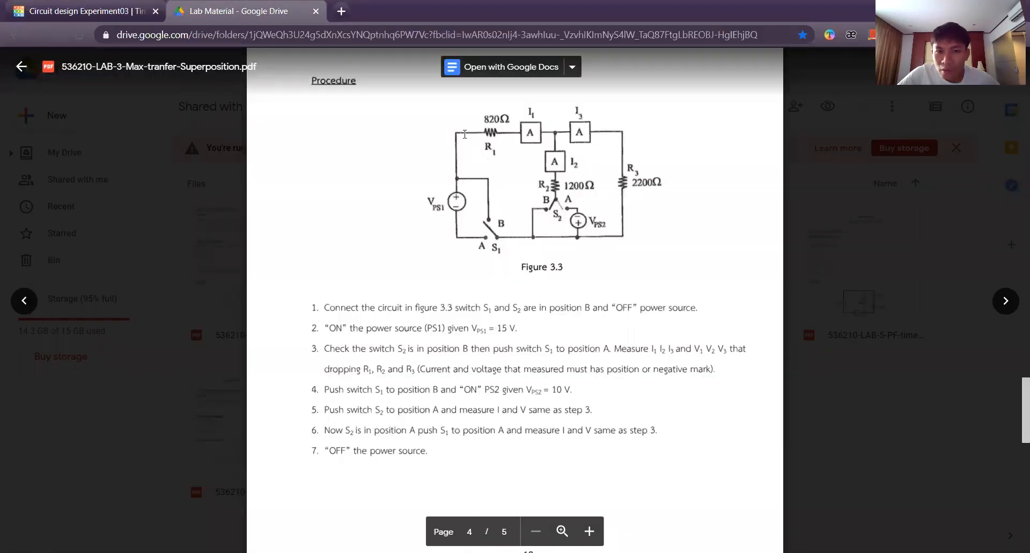
pyautogui.hotkey('ctrl', 'shift', 'Tab')
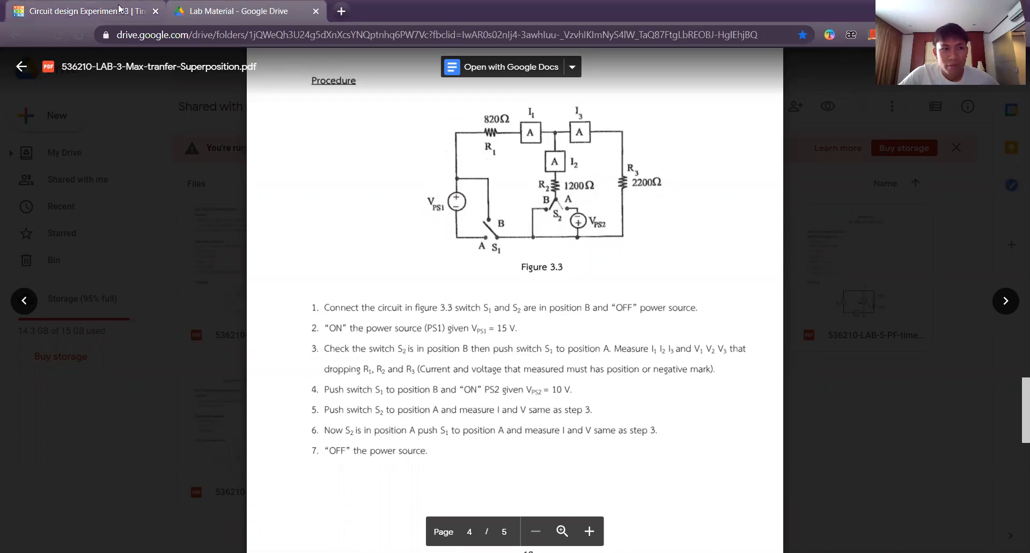
pyautogui.click(457, 186)
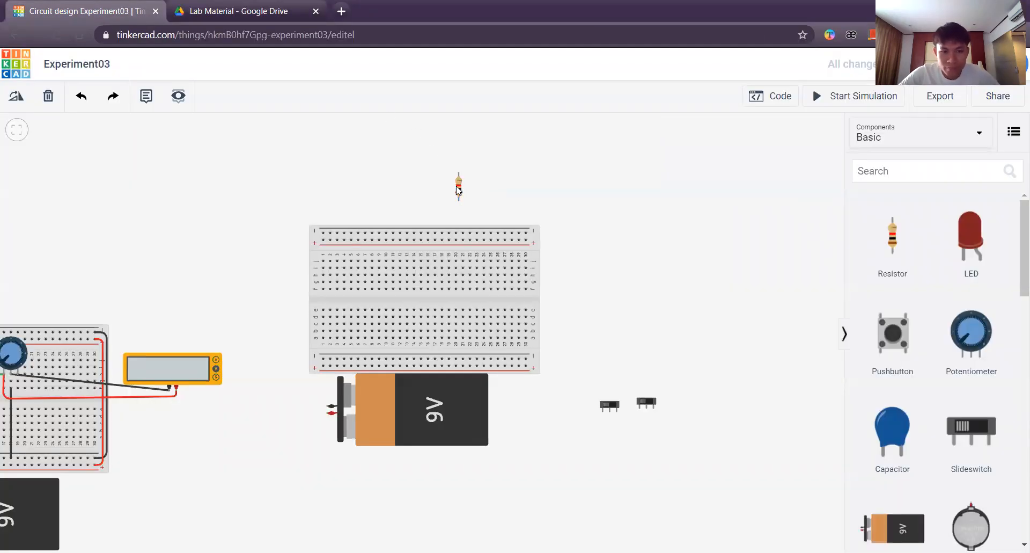
pyautogui.click(459, 187)
pyautogui.press('r')
pyautogui.moveTo(460, 185); pyautogui.dragTo(385, 278)
pyautogui.click(694, 290)
# Step: Add a second horizontal resistor in row h around column 20 and a vertical one bridging the centre gap at column 15
pyautogui.click(893, 248)
pyautogui.click(455, 279)
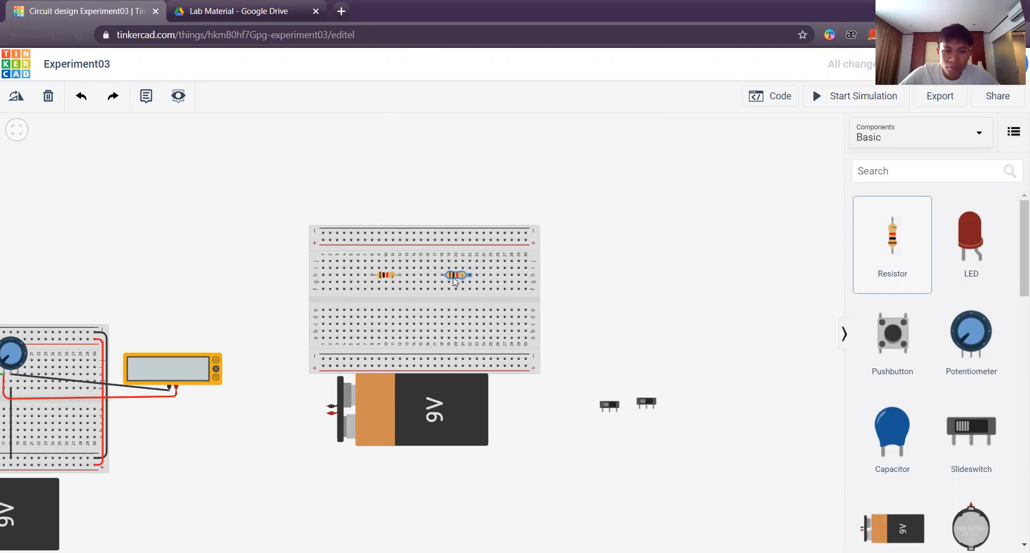
pyautogui.click(660, 269)
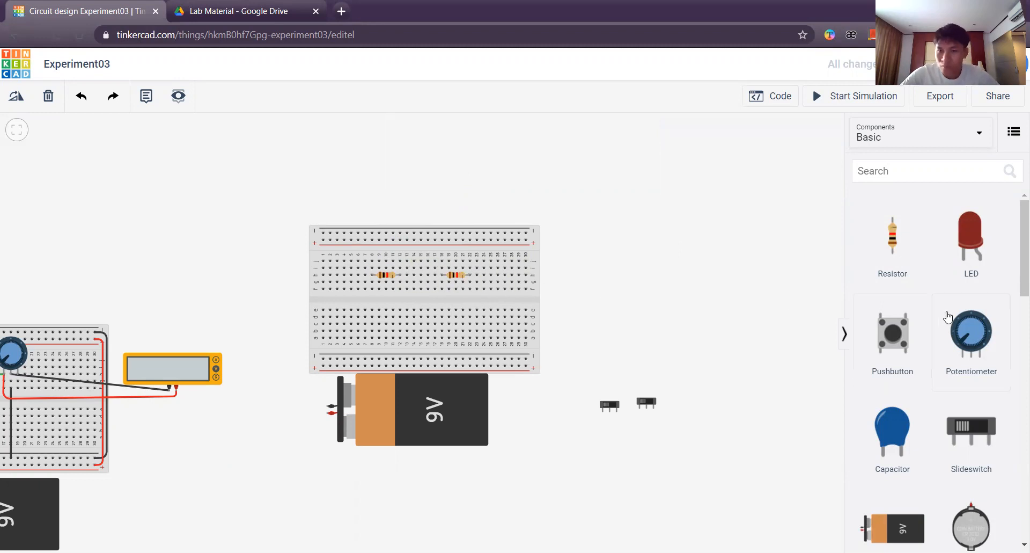
pyautogui.moveTo(899, 258); pyautogui.dragTo(422, 305)
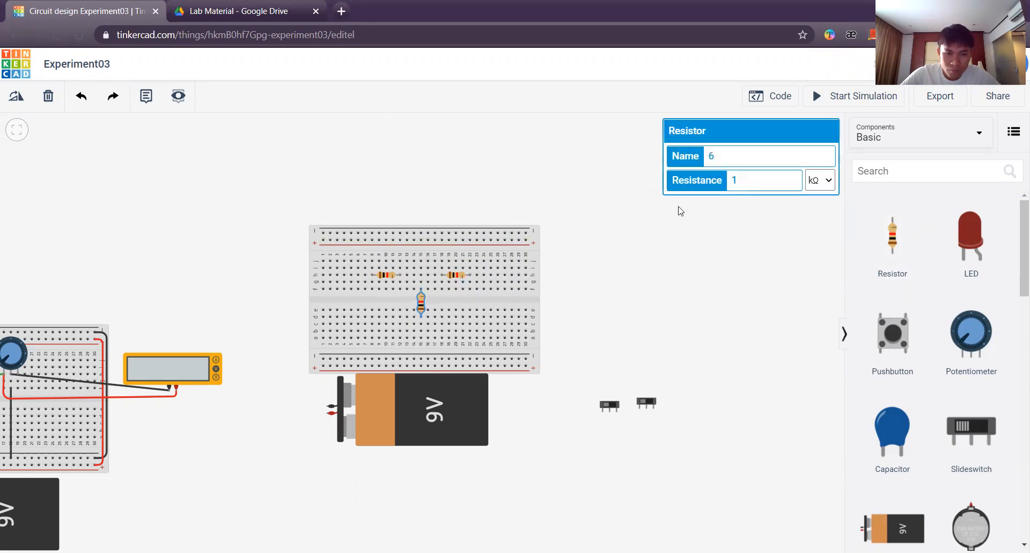
pyautogui.click(637, 247)
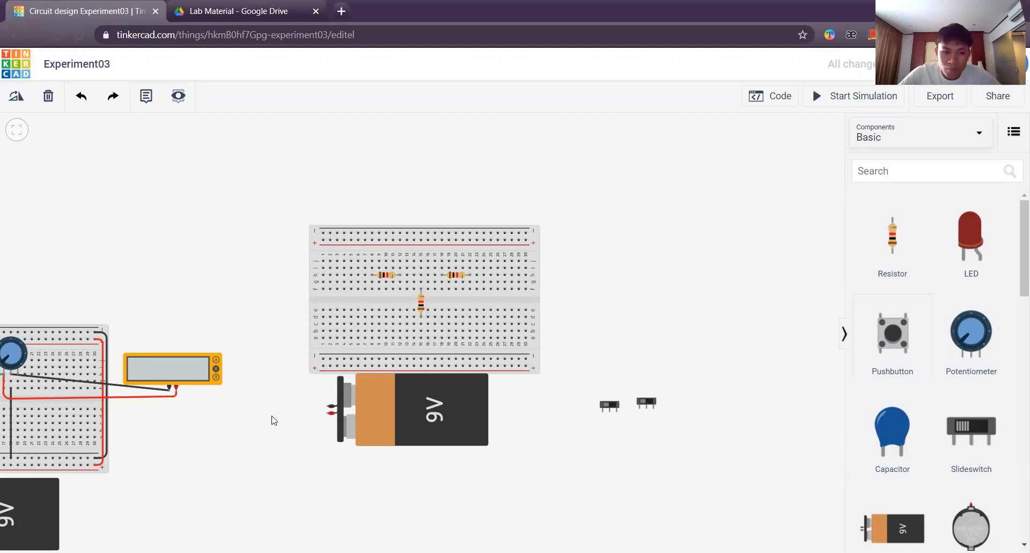
# Step: Wire the new battery's positive terminal to the lower positive rail at column 1 and colour the wire orange
pyautogui.click(329, 416)
pyautogui.click(322, 412)
pyautogui.click(322, 366)
pyautogui.click(768, 157)
pyautogui.click(759, 196)
pyautogui.click(667, 260)
# Step: Wire the new battery's negative terminal to the lower negative rail at column 2 and colour the wire black
pyautogui.click(327, 411)
pyautogui.click(330, 361)
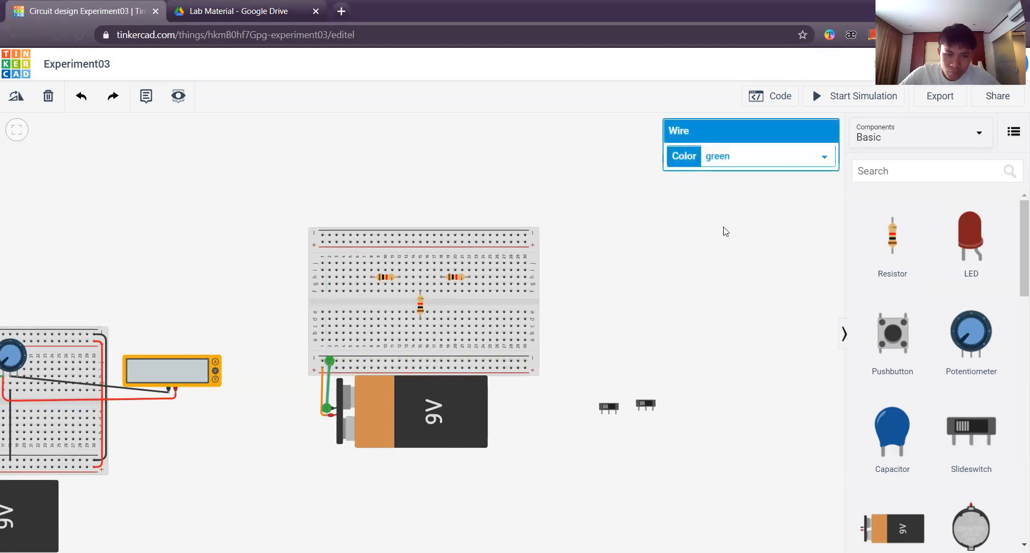
pyautogui.click(751, 164)
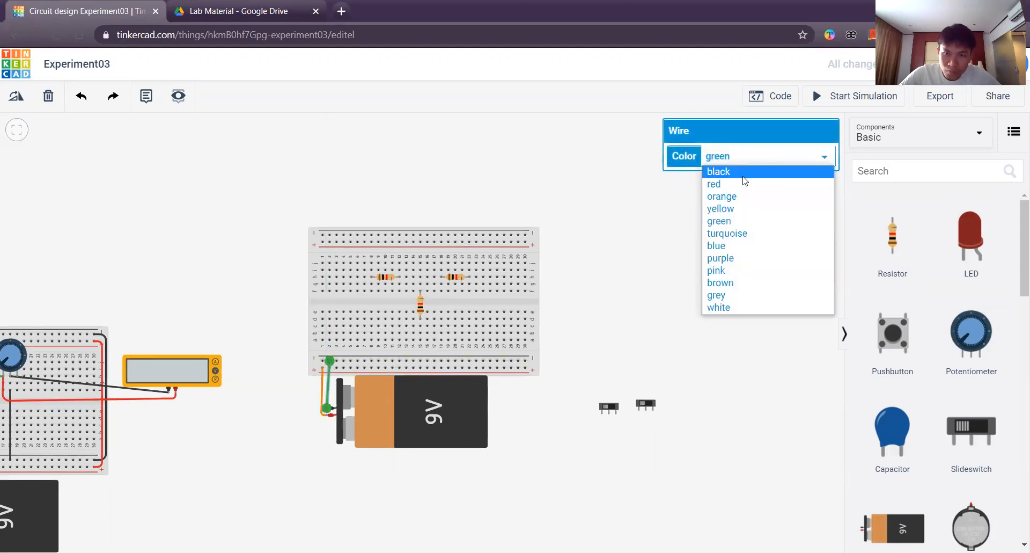
pyautogui.click(744, 178)
pyautogui.click(690, 265)
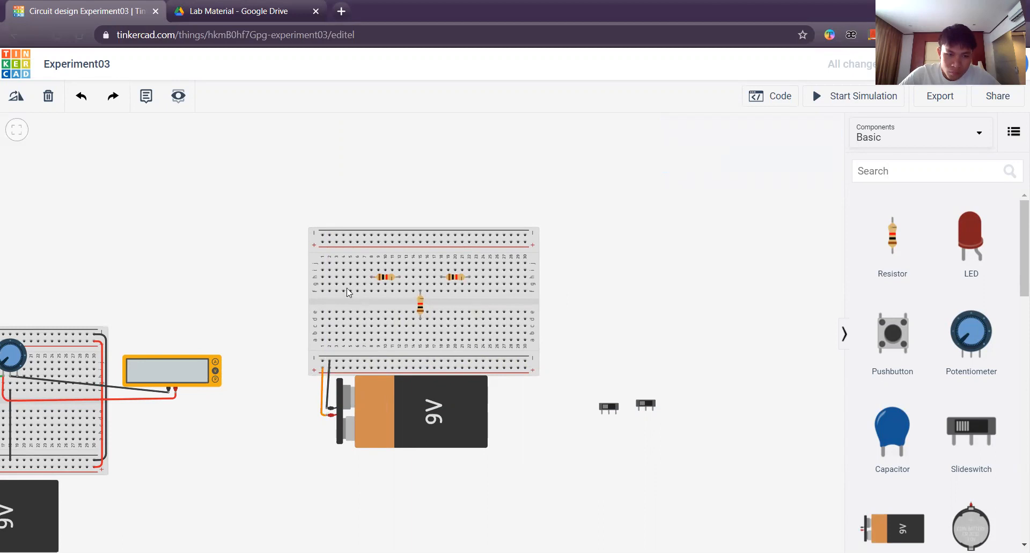
# Step: Link the upper and lower positive rails with a wire routed along the breadboard's column 1 edge and colour it red
pyautogui.click(315, 242)
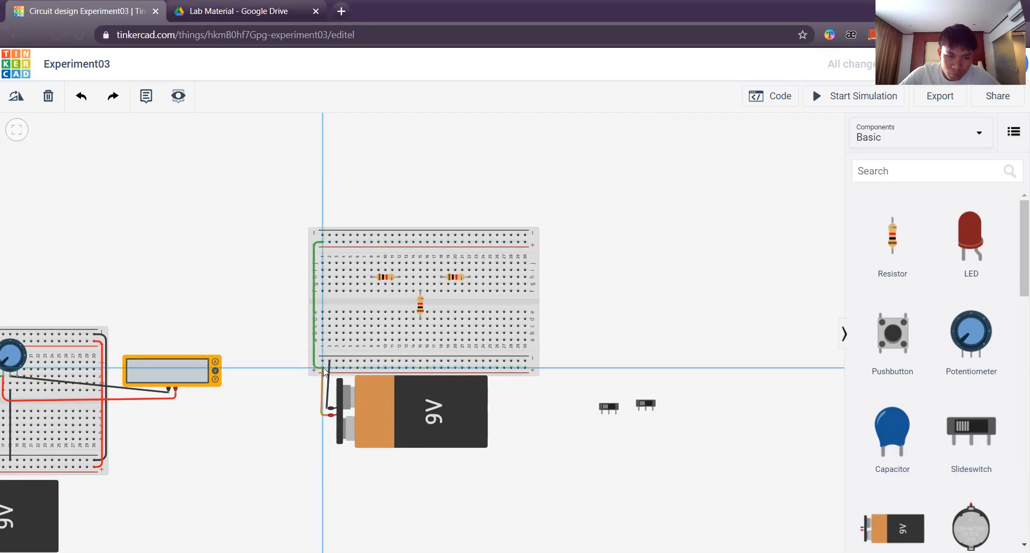
pyautogui.click(323, 368)
pyautogui.click(750, 161)
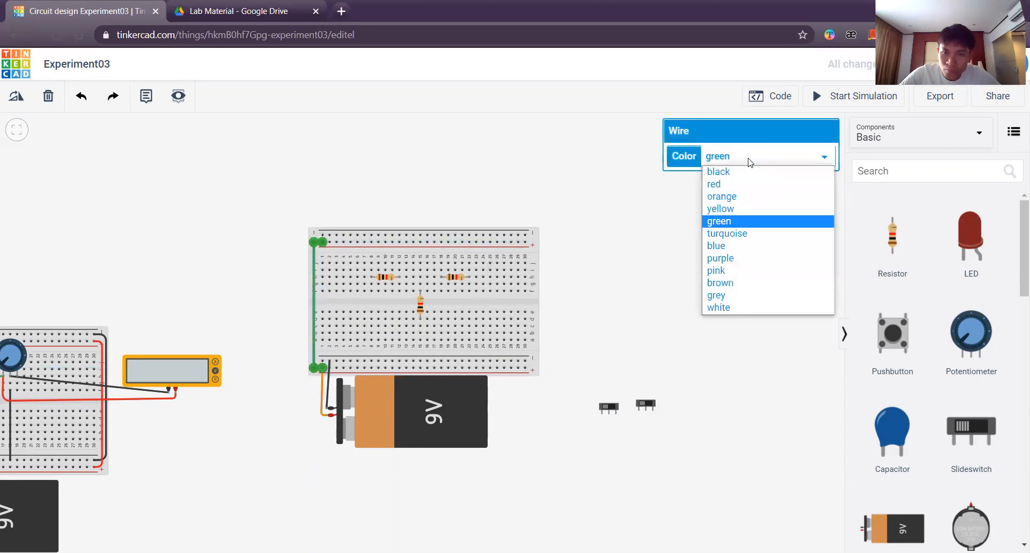
pyautogui.click(719, 187)
pyautogui.click(375, 225)
# Step: Link the upper and lower negative rails with a wire routed along the breadboard's column 1 edge and colour it black
pyautogui.click(321, 236)
pyautogui.click(309, 234)
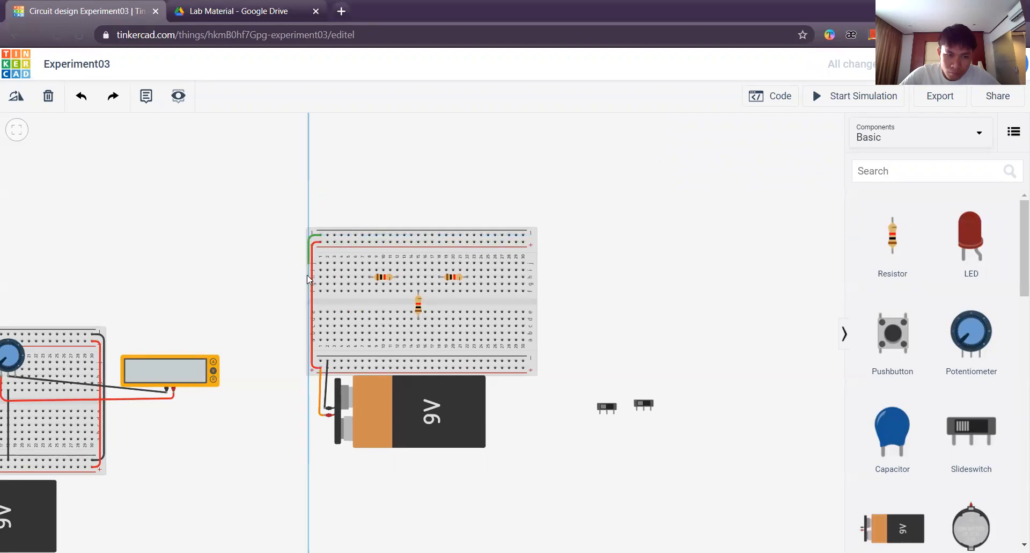
pyautogui.click(309, 360)
pyautogui.click(321, 360)
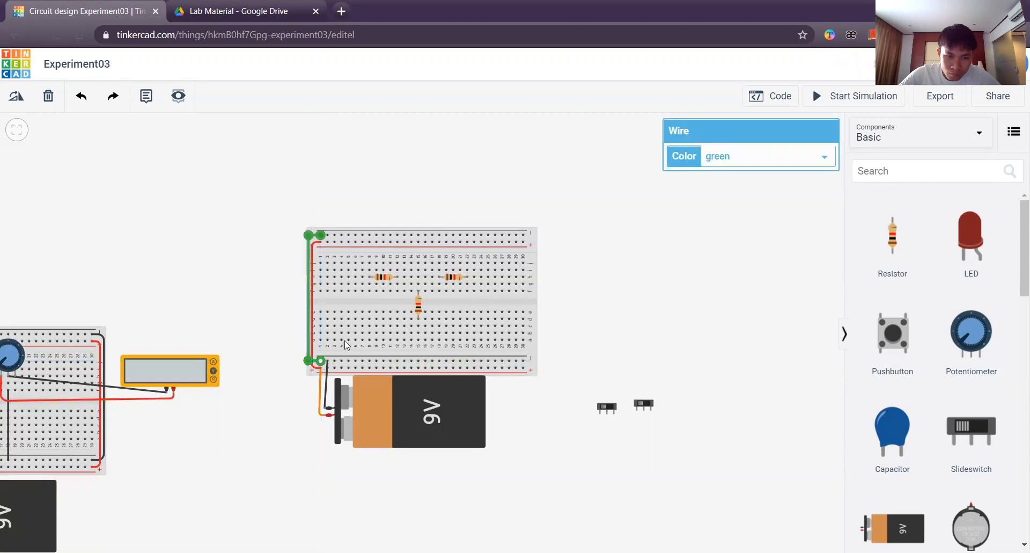
pyautogui.click(732, 157)
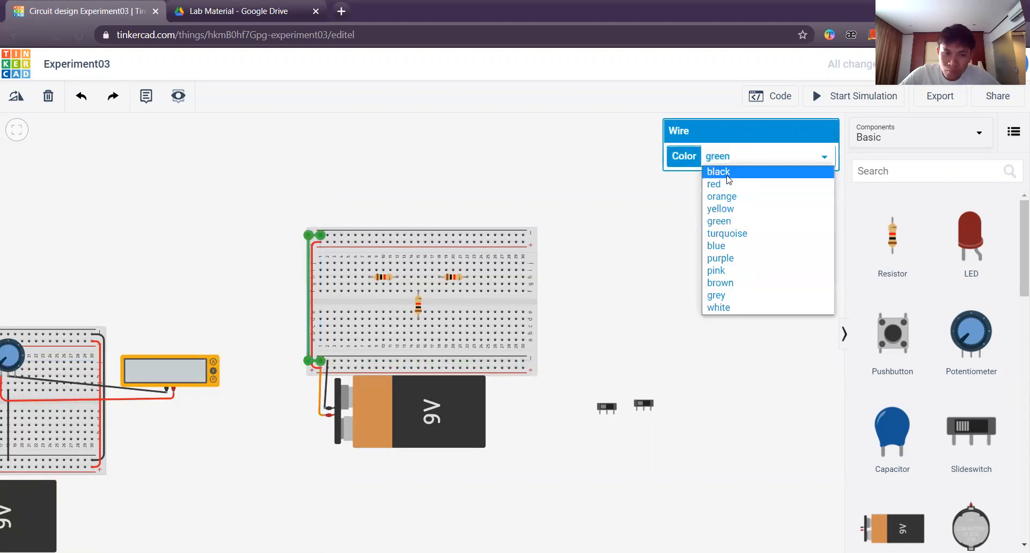
pyautogui.click(730, 173)
pyautogui.click(634, 250)
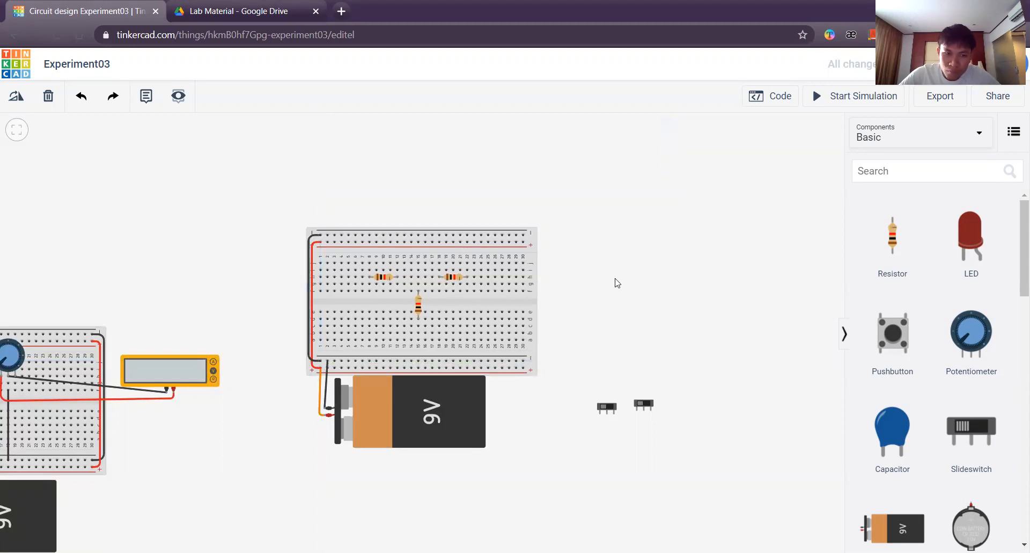
# Step: Recolour the wire from the battery's positive terminal to the lower positive rail red
pyautogui.click(321, 386)
pyautogui.click(739, 162)
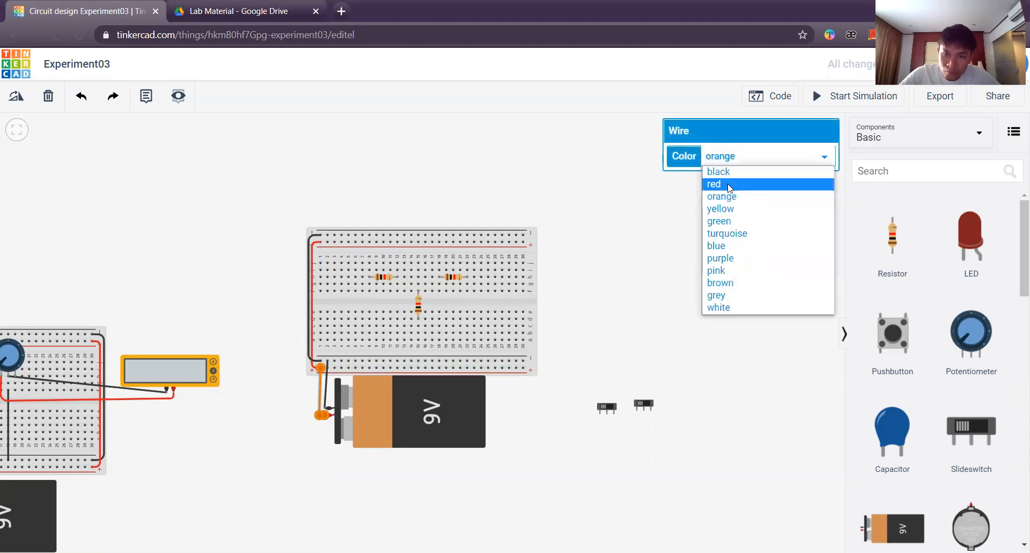
pyautogui.click(729, 184)
pyautogui.click(651, 232)
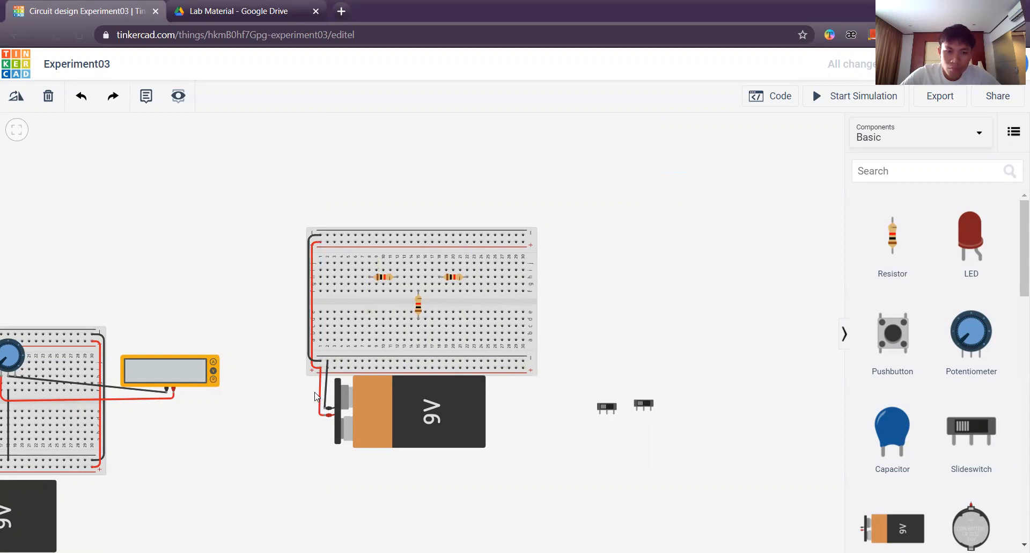
# Step: Delete the rail link wires and the breadboard together with the wires to its battery
pyautogui.click(309, 290)
pyautogui.press('Delete')
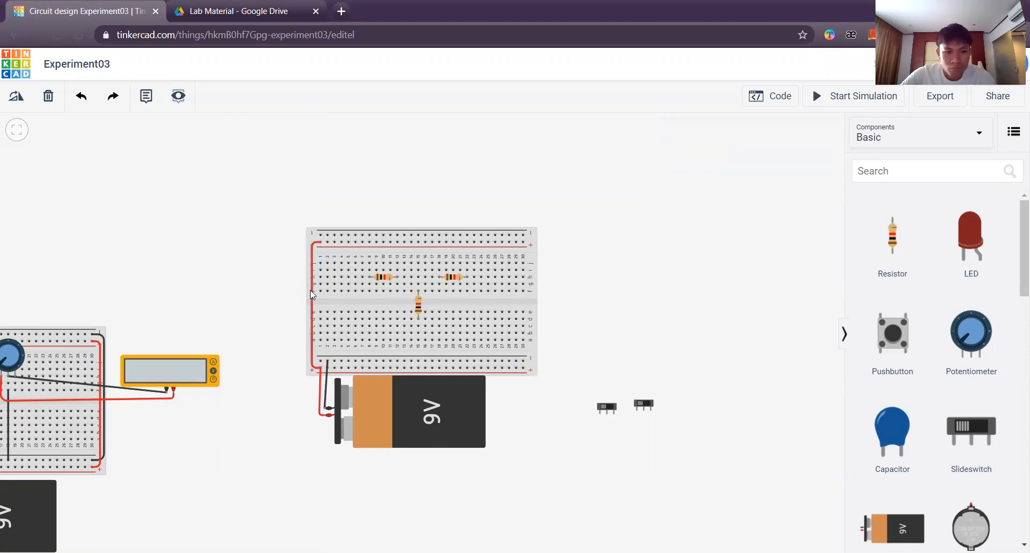
pyautogui.click(311, 290)
pyautogui.press('Delete')
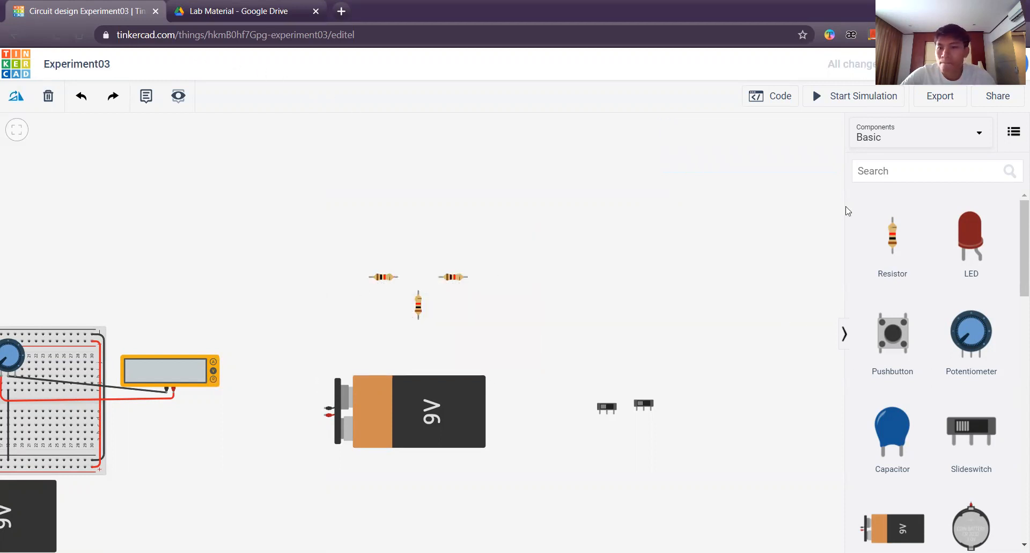
# Step: Place a new small breadboard under the three loose resistors
pyautogui.scroll(-6, 936, 370)
pyautogui.moveTo(946, 313); pyautogui.dragTo(424, 299)
pyautogui.click(632, 249)
# Step: Rotate the 9V battery upright so its terminals face the breadboard and position it below the breadboard's column 1 end
pyautogui.click(453, 409)
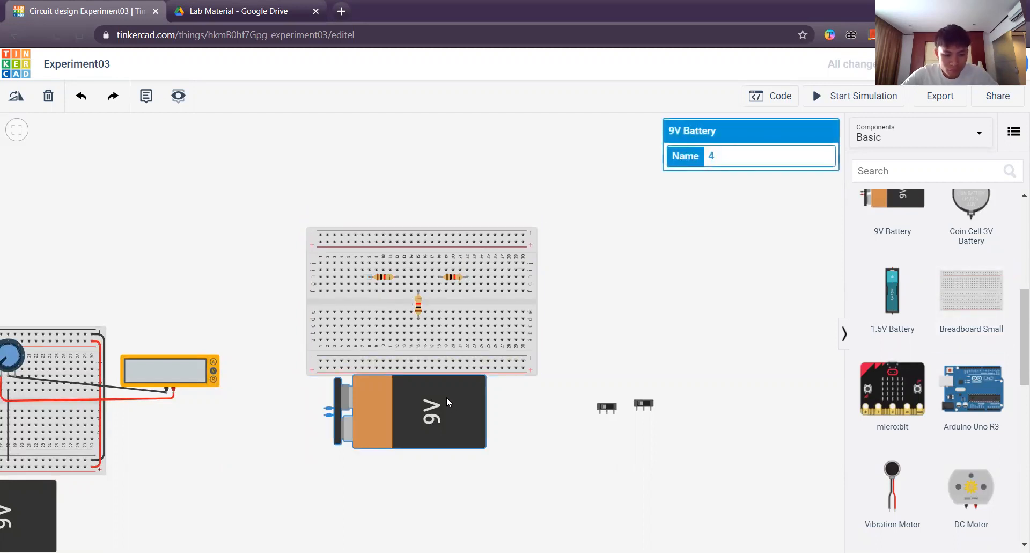
pyautogui.press('r')
pyautogui.press('r')
pyautogui.press('r')
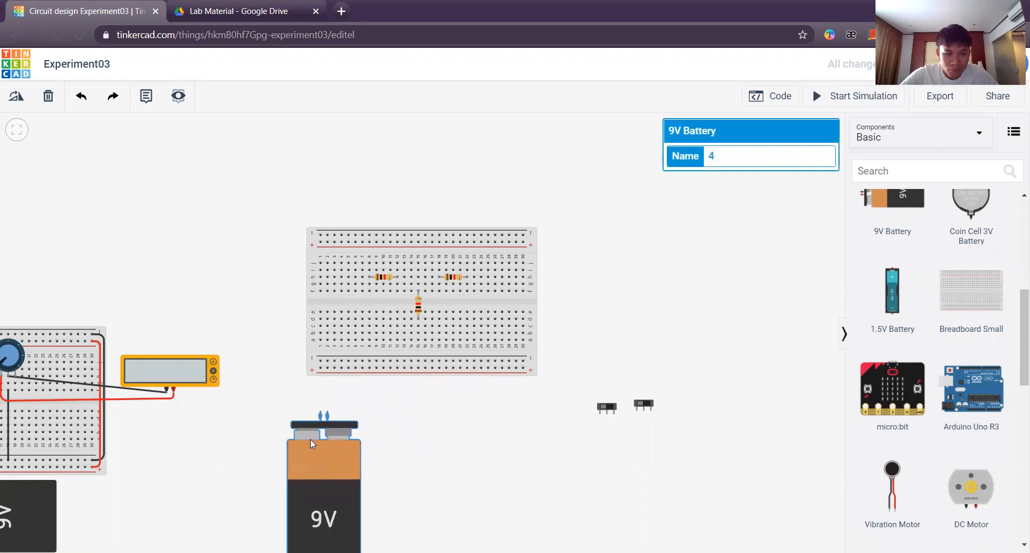
pyautogui.moveTo(310, 439); pyautogui.dragTo(307, 430)
pyautogui.click(415, 454)
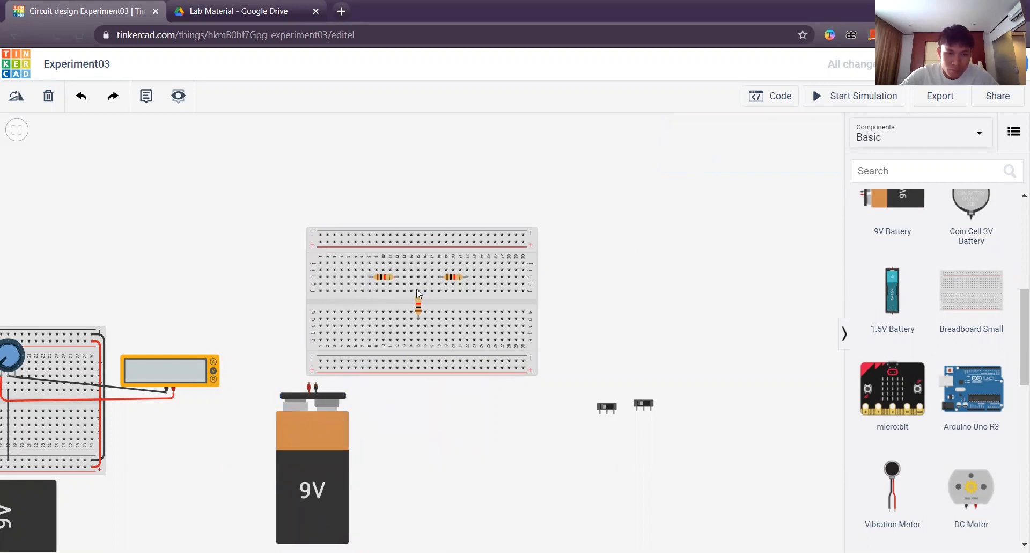
pyautogui.click(398, 277)
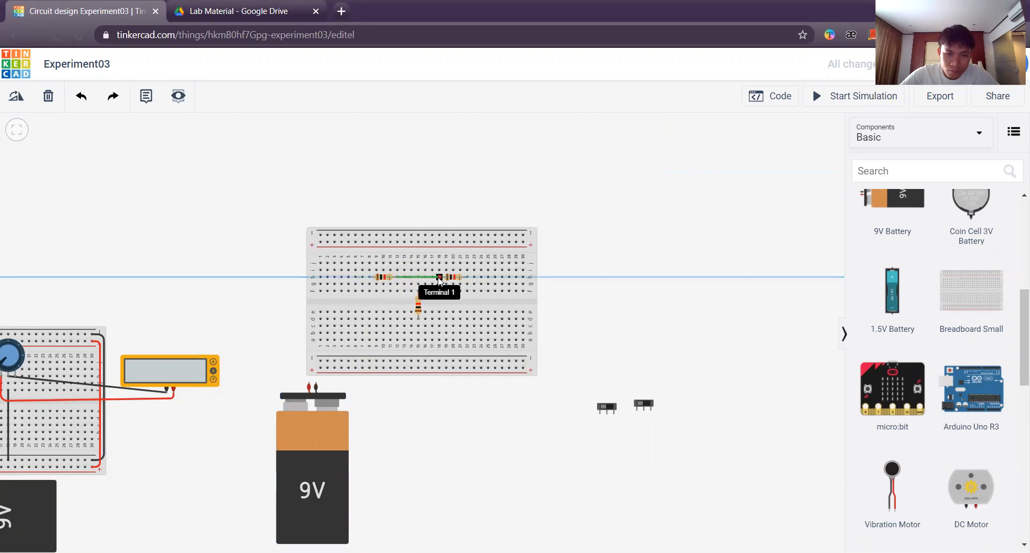
pyautogui.click(439, 277)
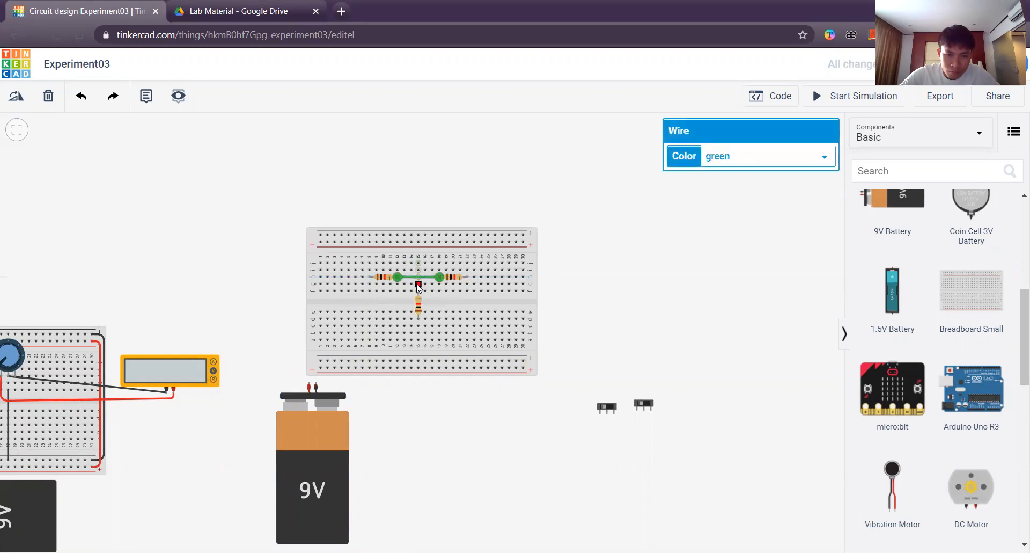
pyautogui.press('Delete')
# Step: Wire the inner ends of both horizontal resistors to column 15 in row h, and run a wire down to f15
pyautogui.click(419, 277)
pyautogui.click(398, 277)
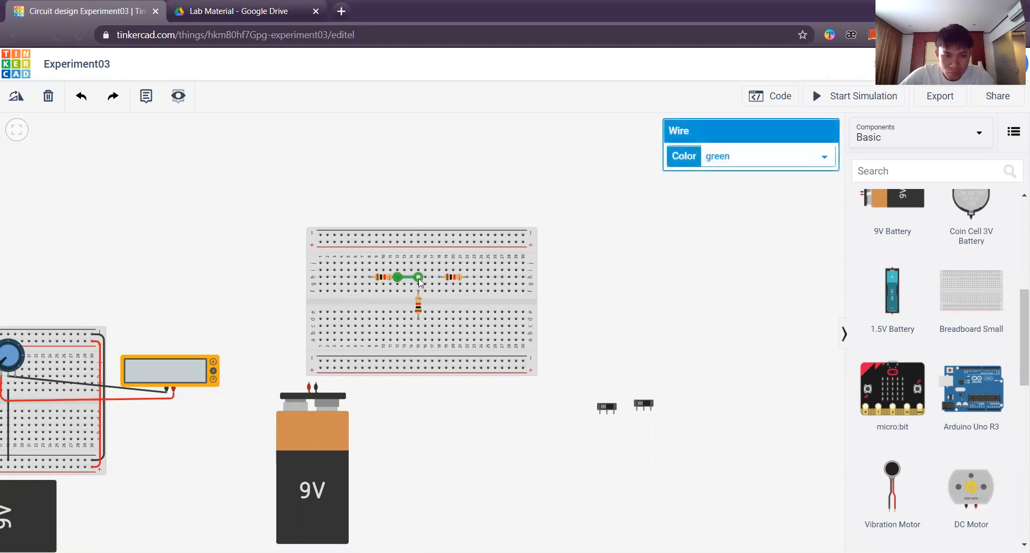
pyautogui.click(419, 290)
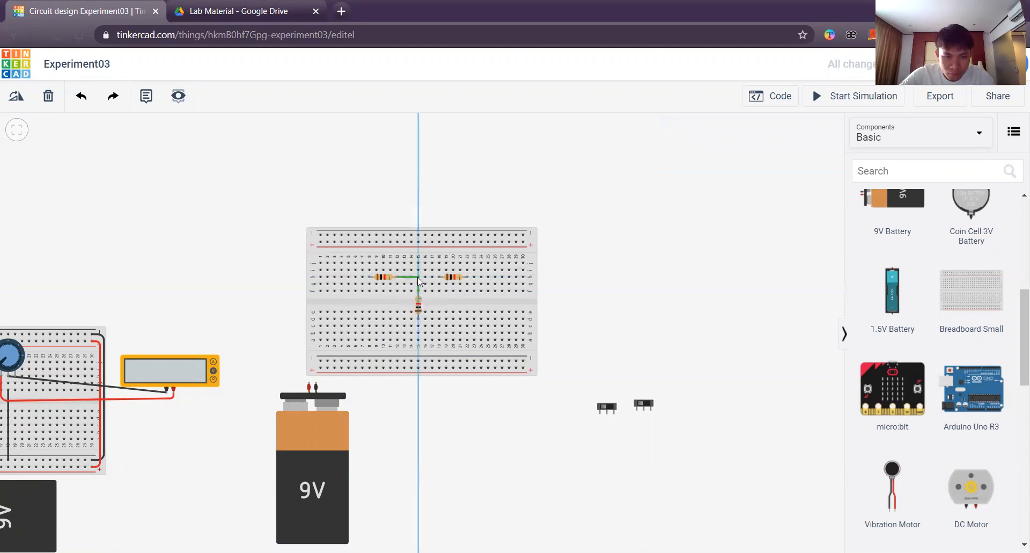
pyautogui.click(419, 277)
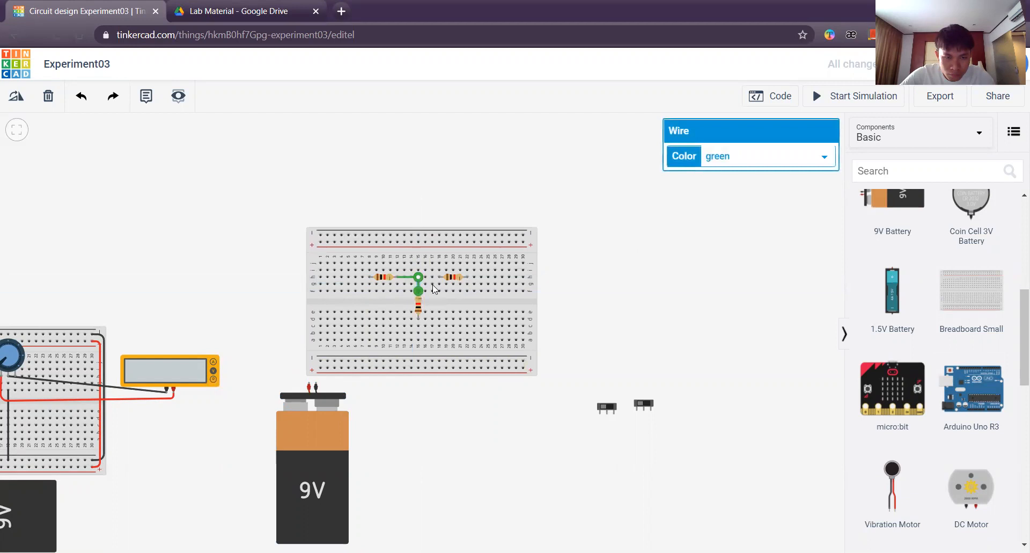
pyautogui.moveTo(420, 281); pyautogui.dragTo(419, 290)
pyautogui.click(440, 277)
pyautogui.click(420, 277)
pyautogui.click(568, 292)
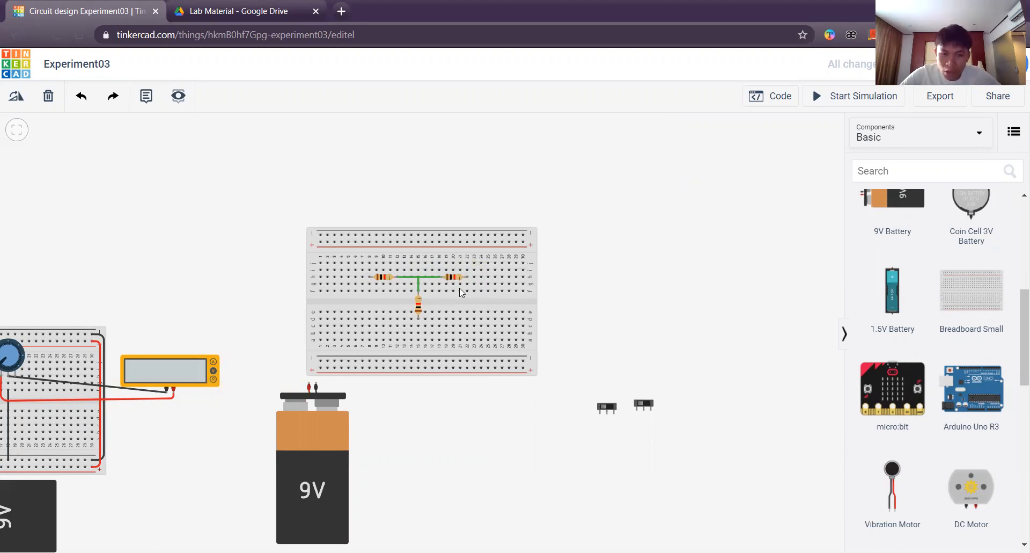
# Step: Wire the vertical resistor's lower end from c15 to c22 and bridge the centre gap at column 22 with another wire
pyautogui.click(419, 326)
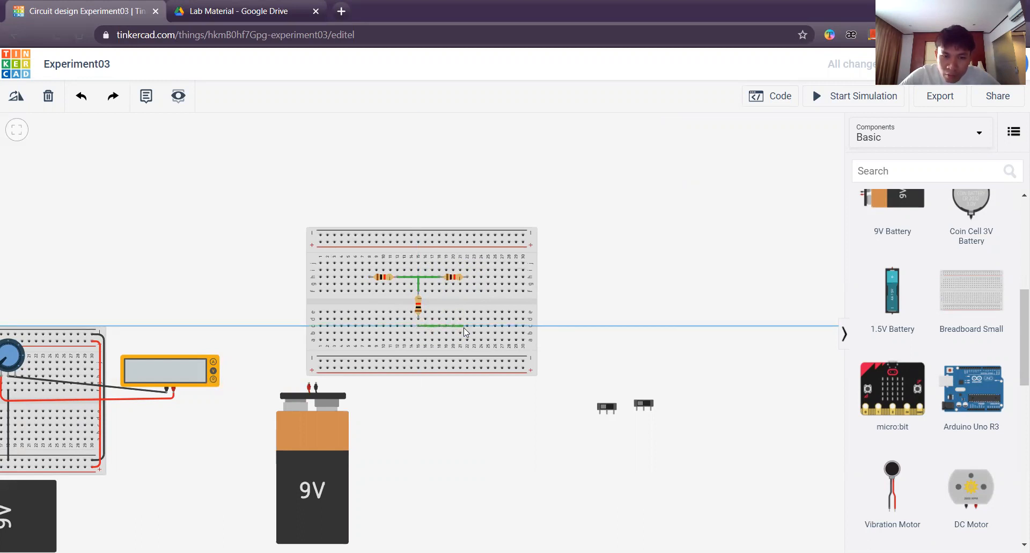
pyautogui.click(466, 327)
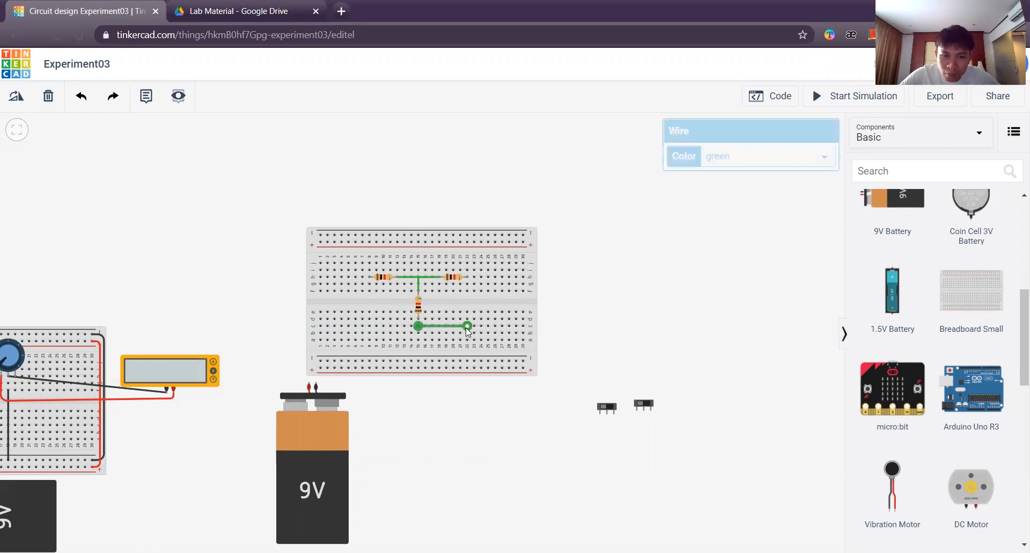
pyautogui.click(468, 276)
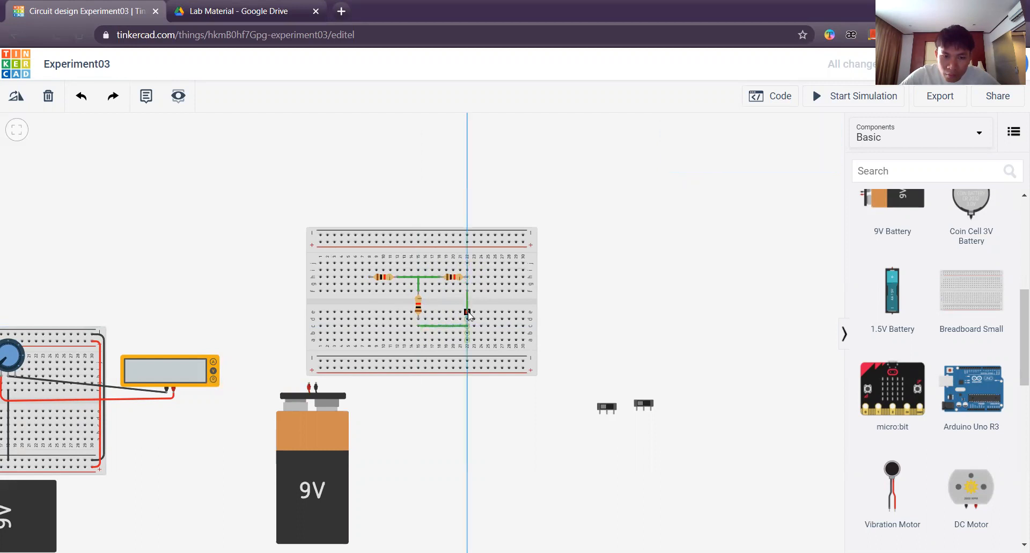
pyautogui.click(468, 312)
pyautogui.click(630, 304)
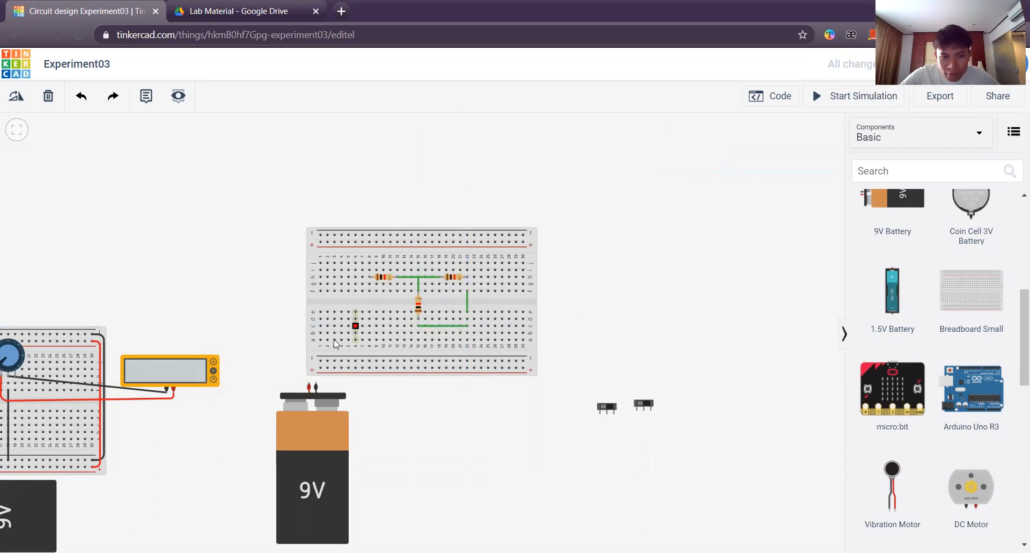
# Step: Wire the battery's positive terminal to f8 and its negative terminal to b15
pyautogui.click(309, 386)
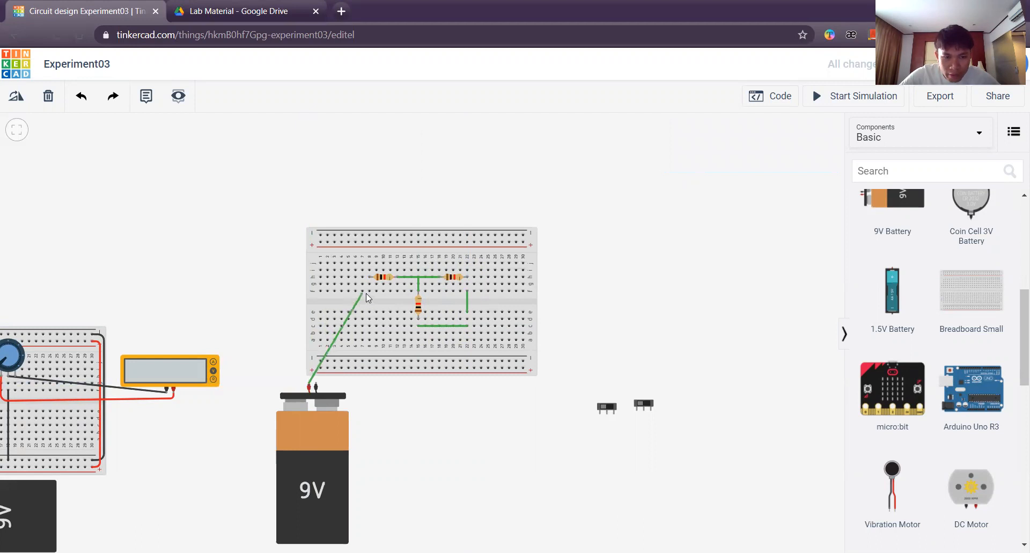
pyautogui.click(369, 291)
pyautogui.click(284, 296)
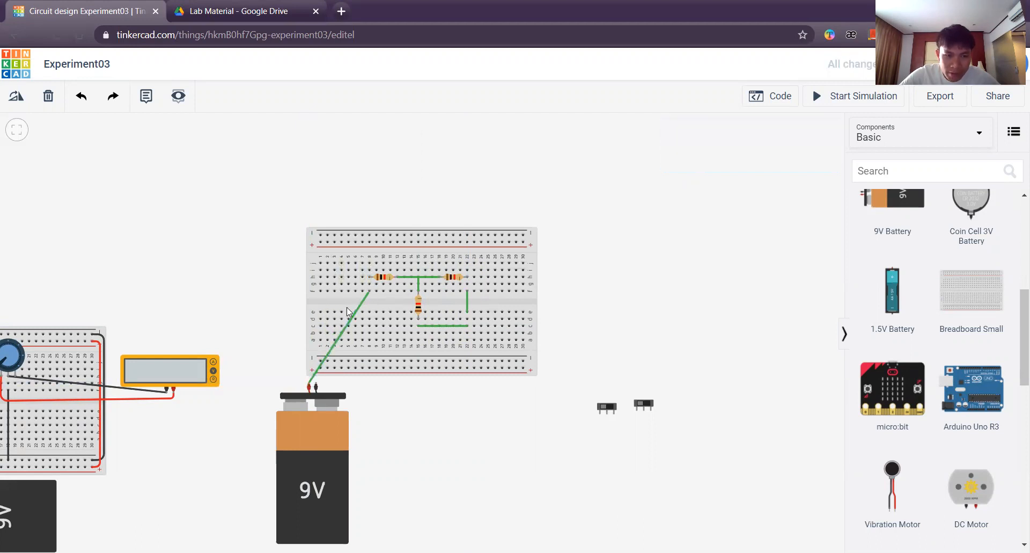
pyautogui.click(317, 384)
pyautogui.click(417, 333)
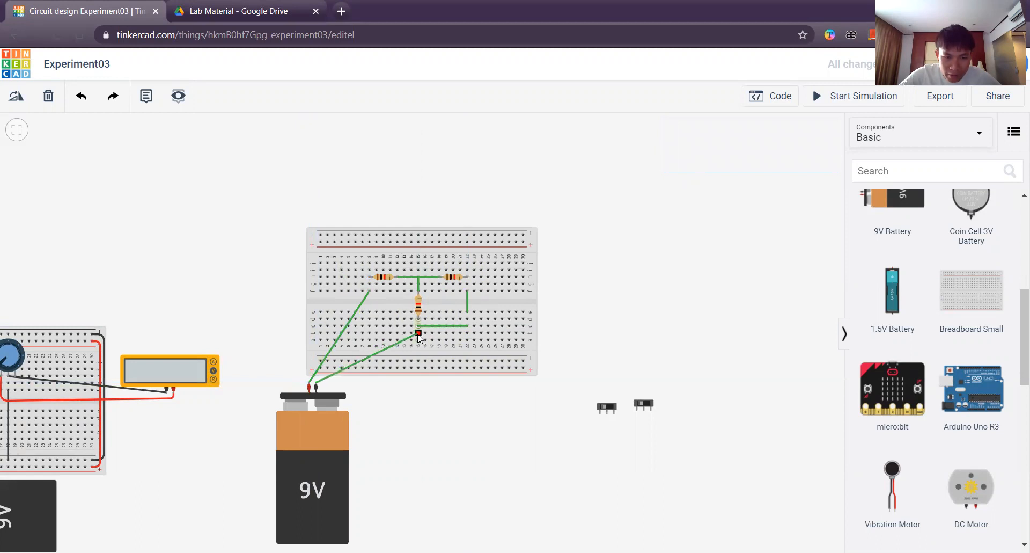
pyautogui.click(617, 297)
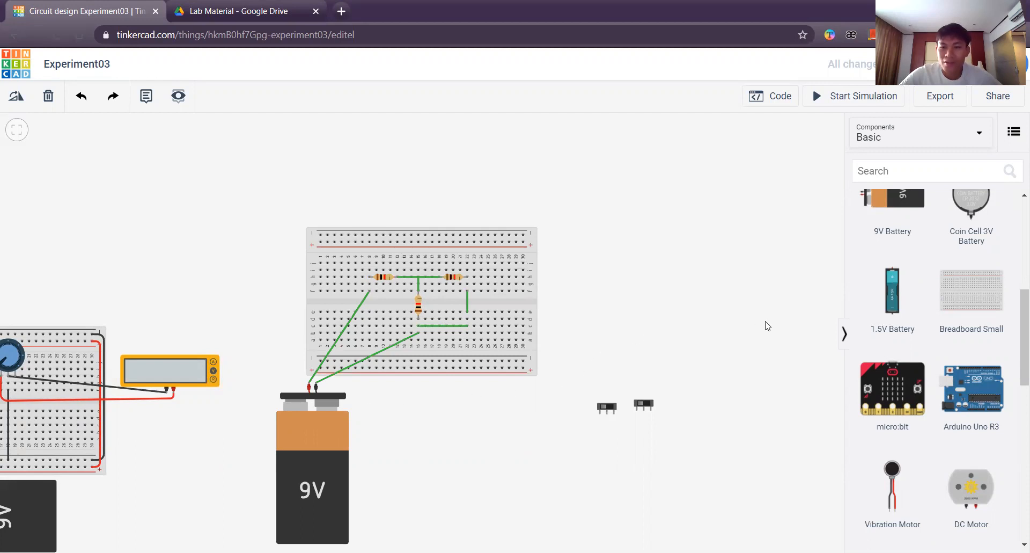
# Step: Add a red LED to the workspace above the breadboard
pyautogui.scroll(2, 680, 324)
pyautogui.scroll(-2, 537, 364)
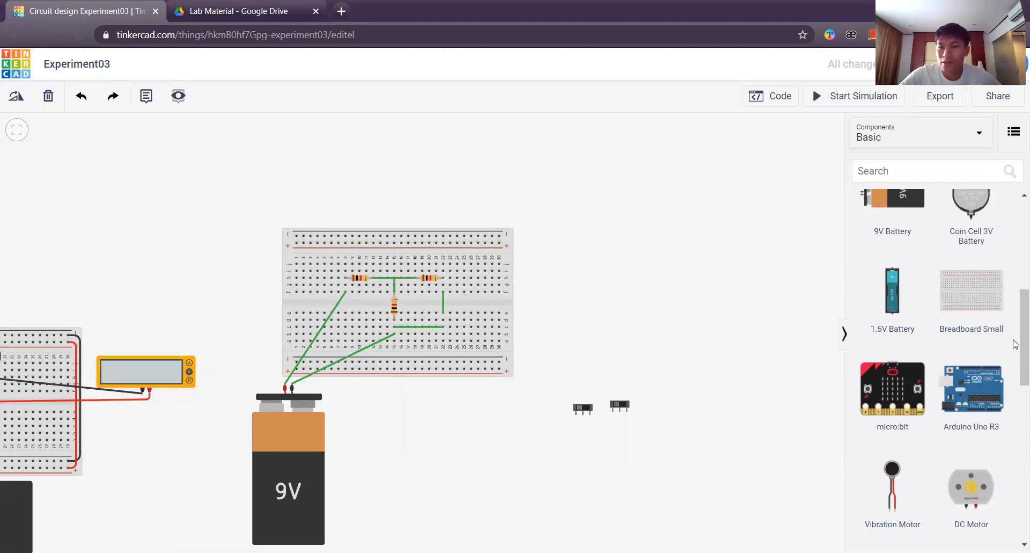
pyautogui.scroll(5, 1009, 322)
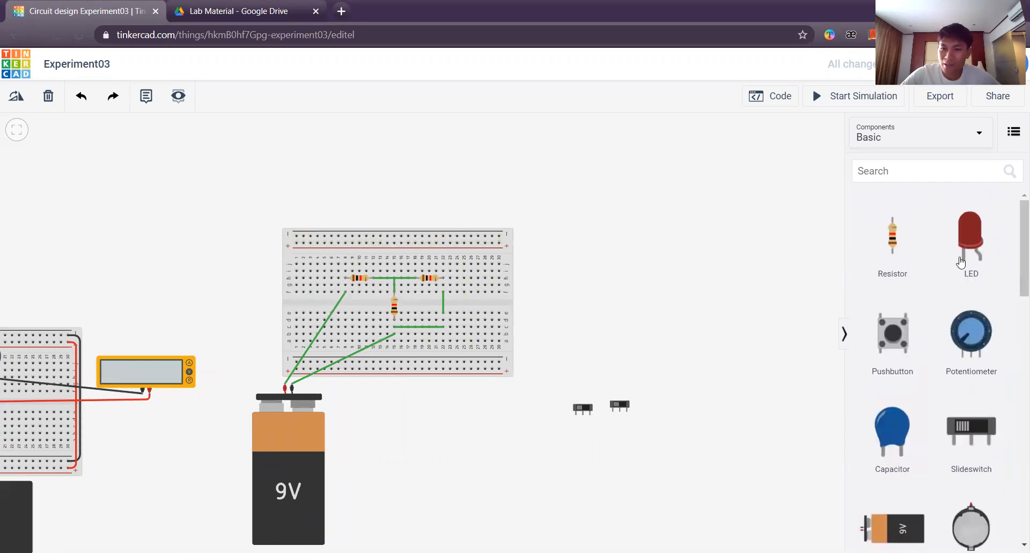
pyautogui.moveTo(961, 262); pyautogui.dragTo(398, 190)
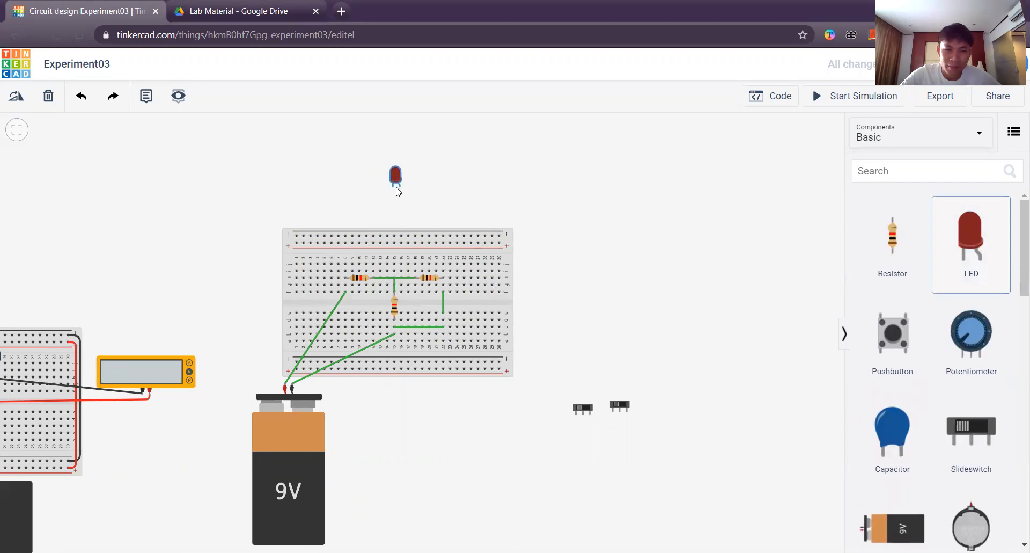
pyautogui.click(435, 222)
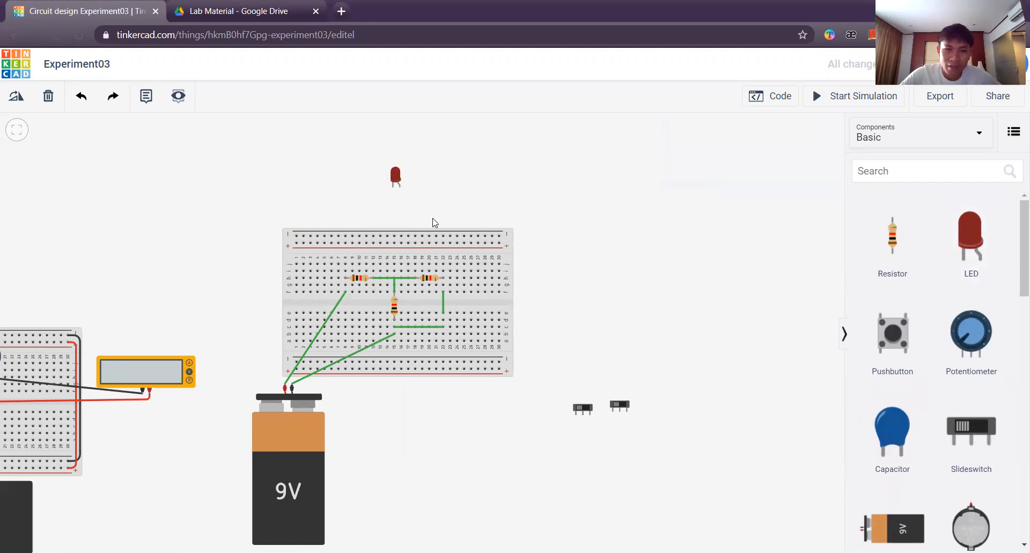
# Step: Delete the row h wire between columns 12 and 15
pyautogui.click(386, 275)
pyautogui.click(388, 278)
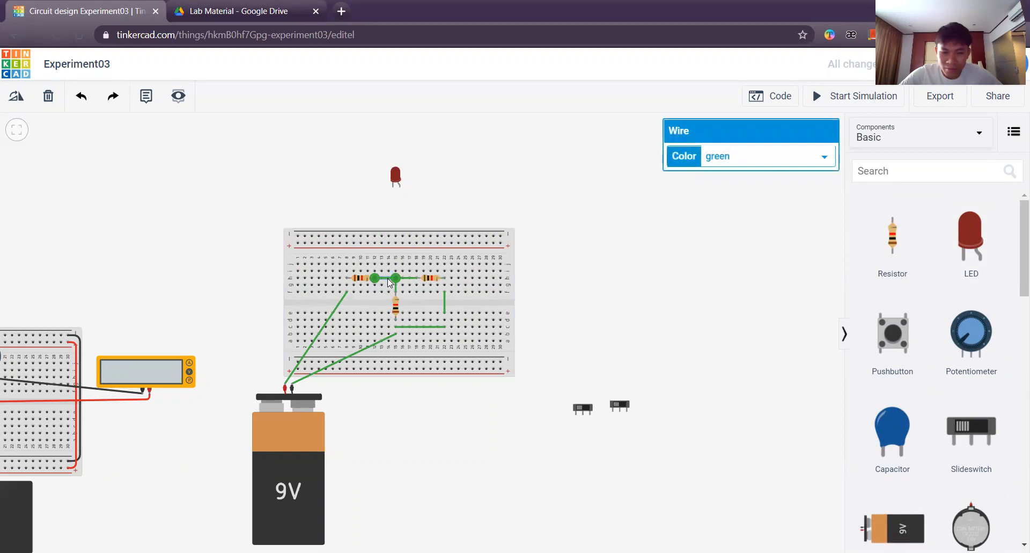
pyautogui.press('Delete')
# Step: Wire the LED's anode to column 12 in row h and its cathode to column 15, and run the simulation
pyautogui.click(398, 185)
pyautogui.click(382, 271)
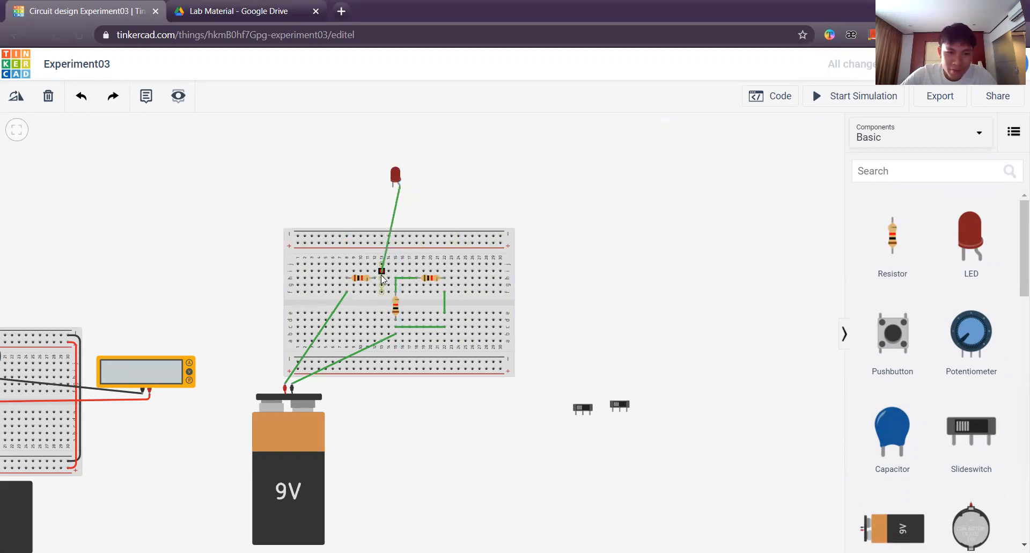
pyautogui.click(375, 277)
pyautogui.click(347, 211)
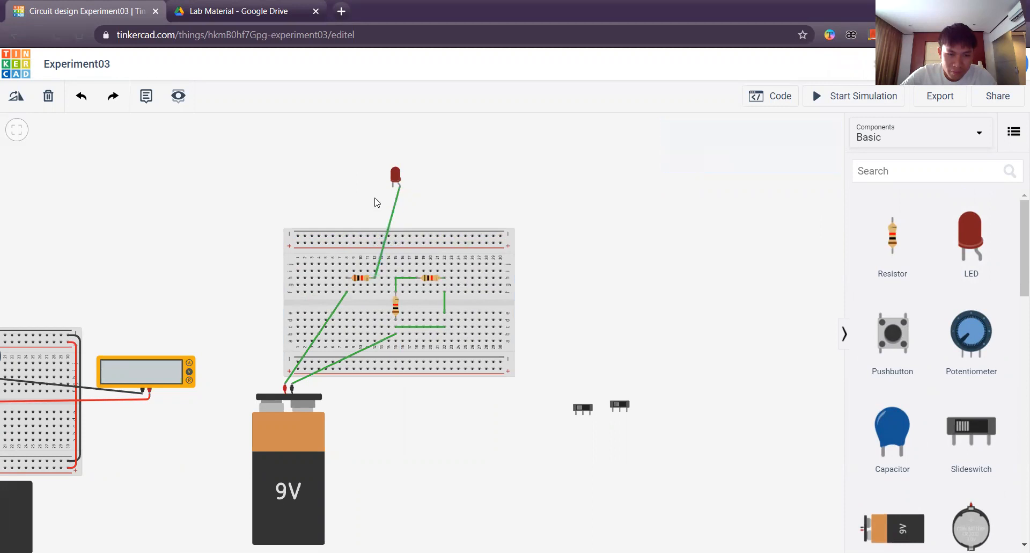
pyautogui.click(396, 188)
pyautogui.click(396, 277)
pyautogui.click(631, 156)
pyautogui.click(853, 100)
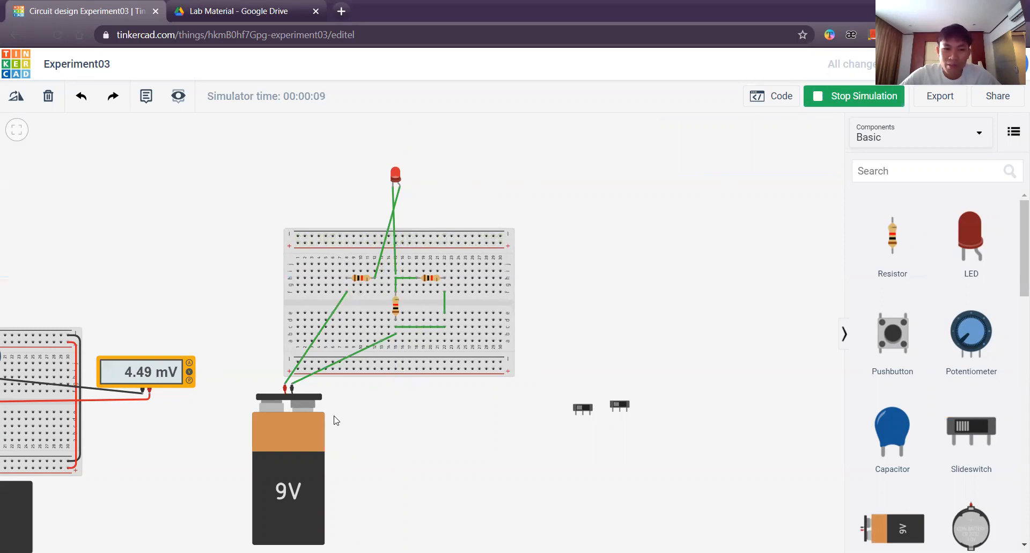
# Step: Delete the wire from the battery's negative terminal to b15 and move a slideswitch next to the battery below the breadboard
pyautogui.click(362, 348)
pyautogui.click(362, 348)
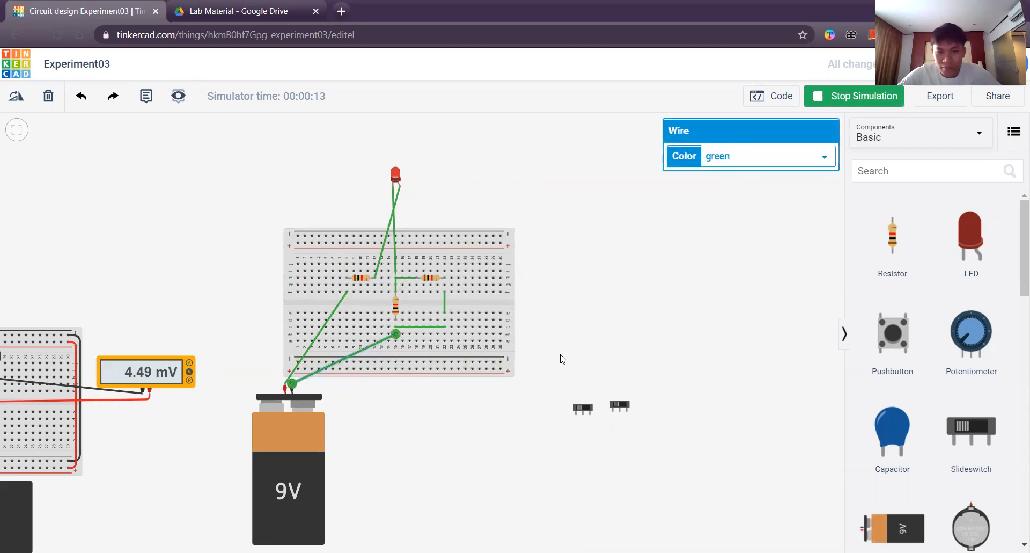
pyautogui.press('Delete')
pyautogui.moveTo(583, 408); pyautogui.dragTo(363, 427)
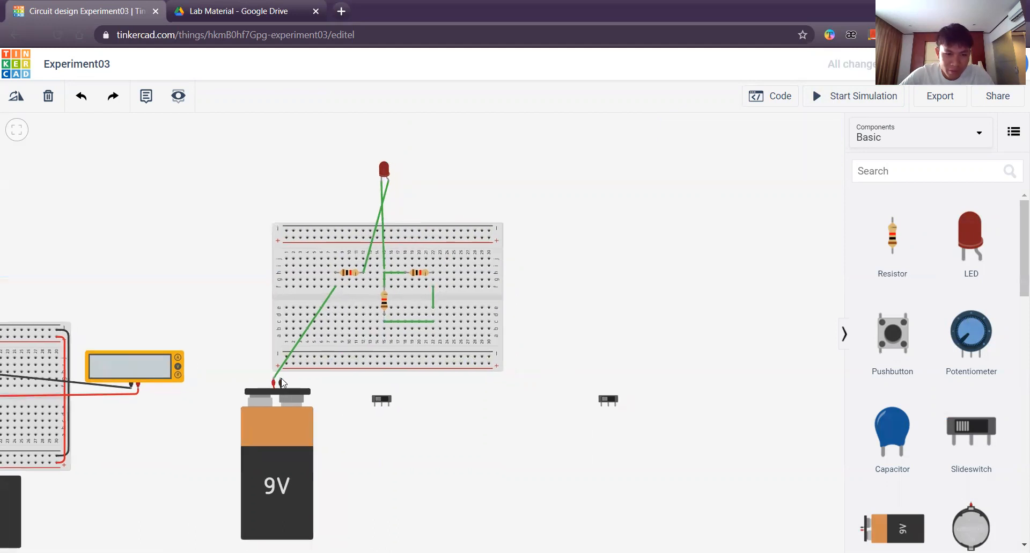
# Step: Wire the 9V battery's negative terminal to the first terminal of the slideswitch beside it
pyautogui.click(281, 380)
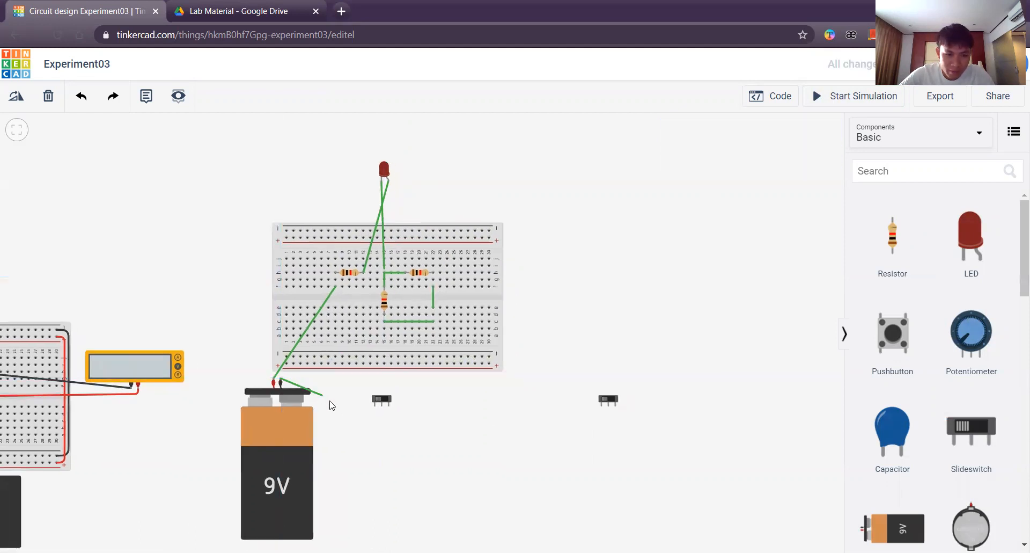
pyautogui.click(346, 379)
pyautogui.click(357, 414)
pyautogui.click(374, 406)
pyautogui.click(386, 413)
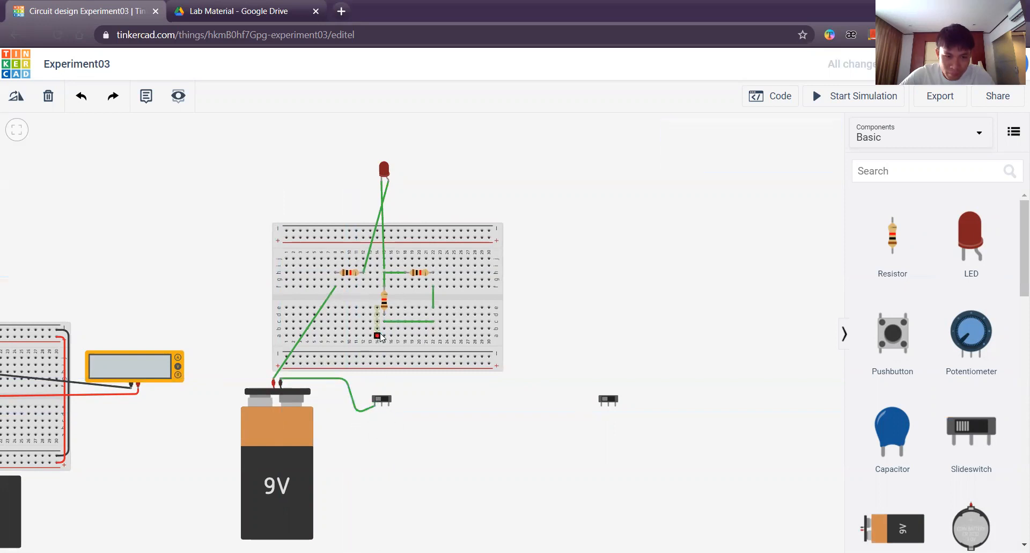
# Step: Wire the middle terminal of the slideswitch beside the 9V battery to breadboard hole b15
pyautogui.click(382, 411)
pyautogui.click(406, 414)
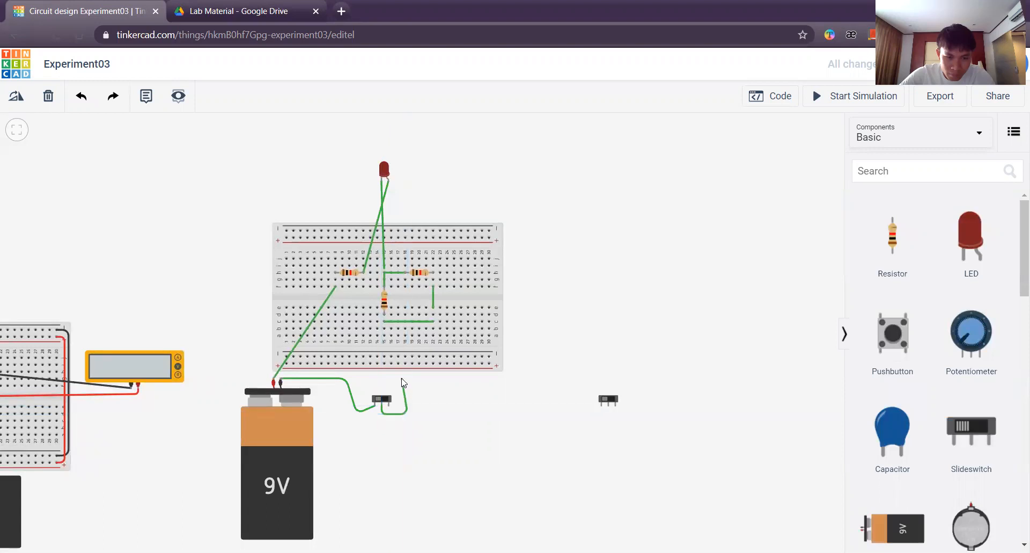
pyautogui.click(400, 381)
pyautogui.click(385, 328)
pyautogui.click(660, 268)
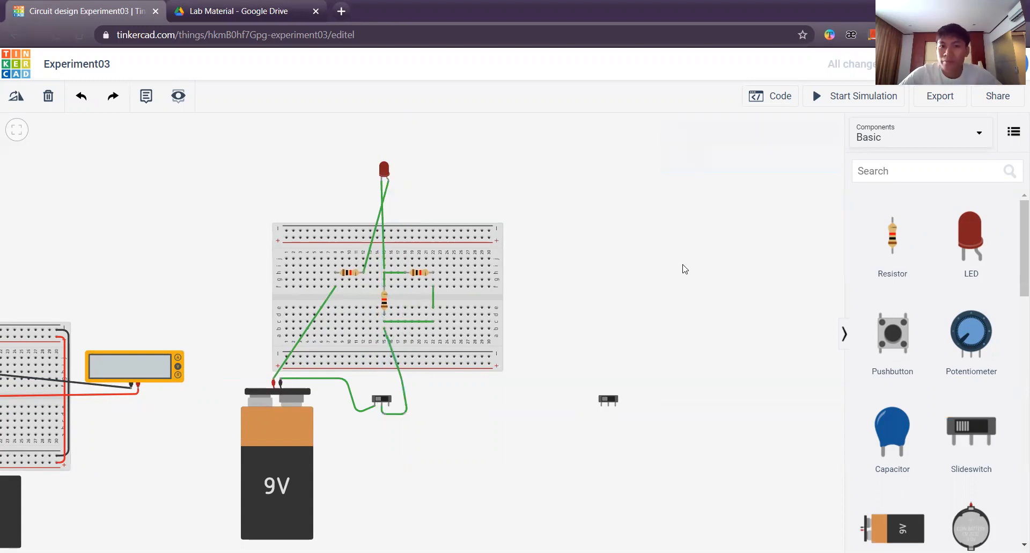
# Step: Run the simulation and toggle the slideswitch beside the 9V battery to test the LED
pyautogui.click(821, 96)
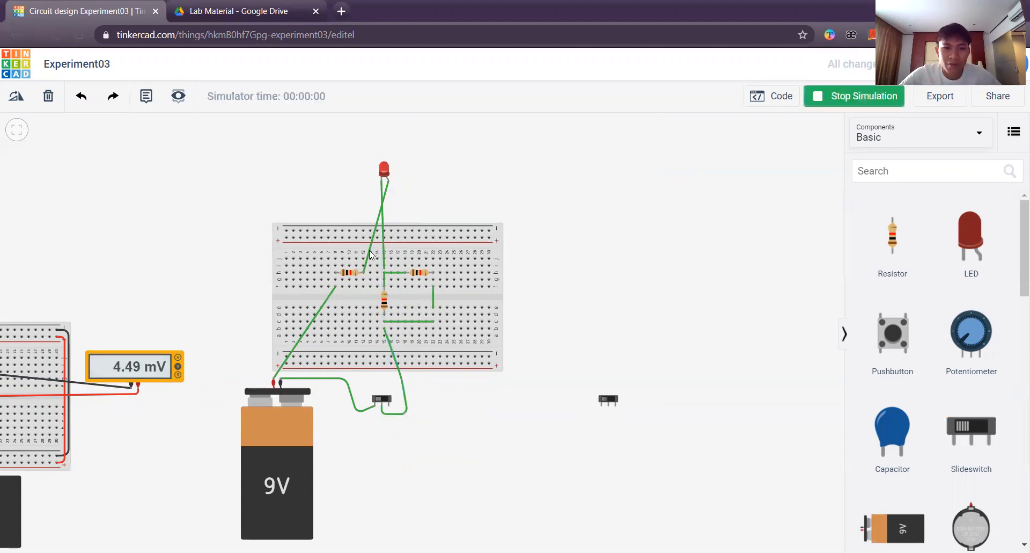
pyautogui.click(385, 402)
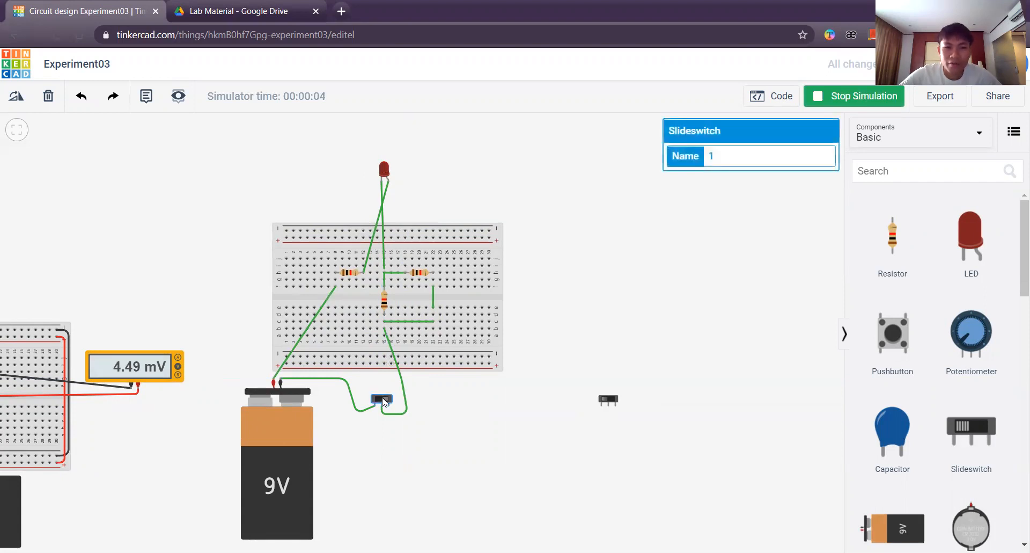
pyautogui.click(384, 401)
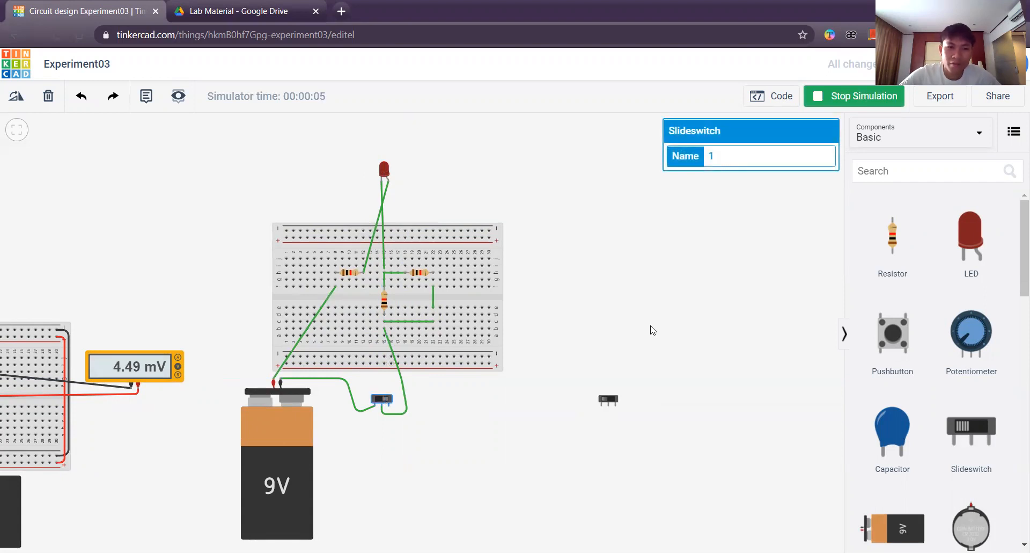
pyautogui.click(754, 305)
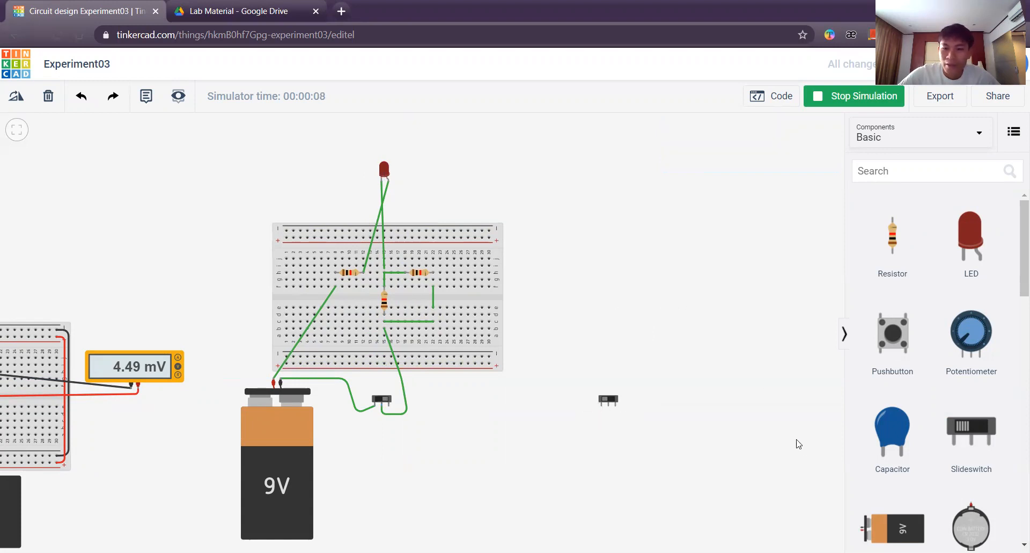
pyautogui.moveTo(886, 534); pyautogui.dragTo(596, 272)
pyautogui.press('Delete')
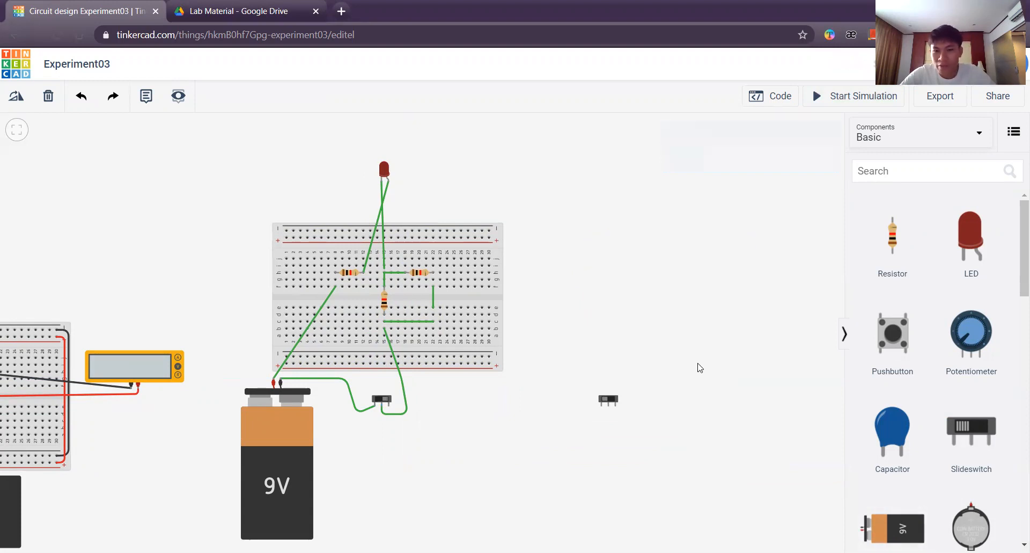
pyautogui.scroll(-3, 699, 367)
pyautogui.scroll(2, 668, 376)
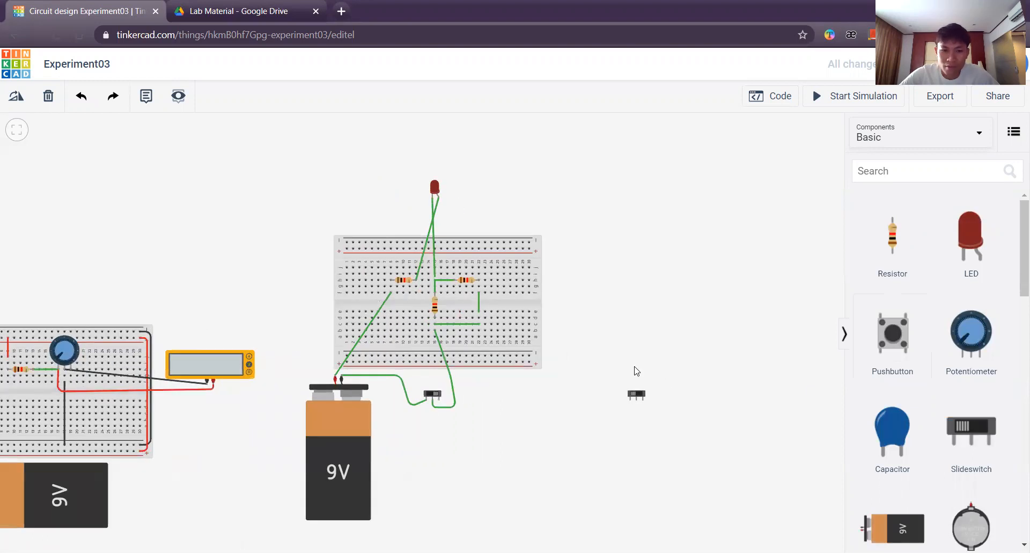
pyautogui.scroll(2, 636, 371)
pyautogui.scroll(-3, 698, 357)
pyautogui.scroll(3, 702, 357)
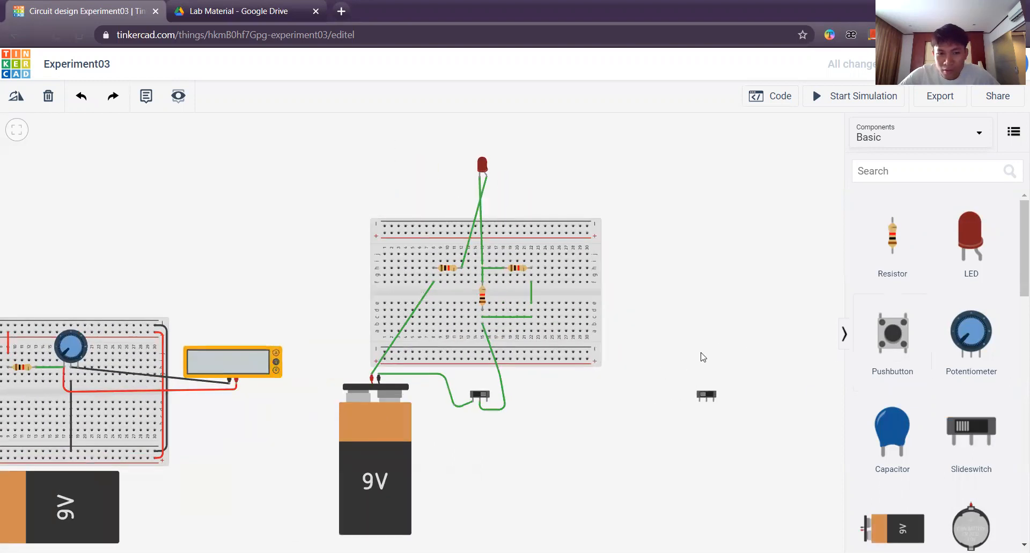
pyautogui.scroll(-3, 703, 356)
pyautogui.scroll(4, 701, 354)
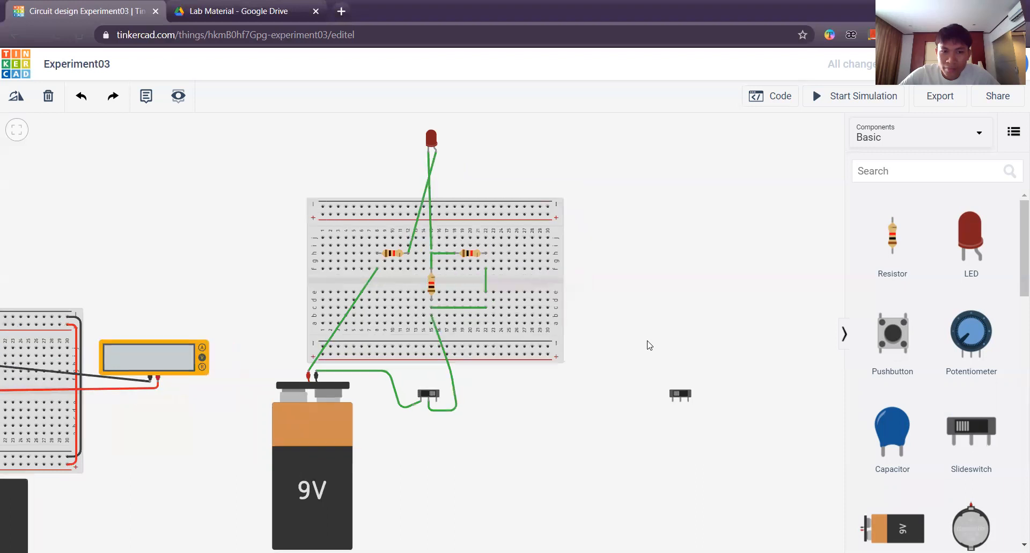
# Step: Add a 1.5V Battery beside the breadboard and set its count to 2 batteries
pyautogui.scroll(-5, 892, 403)
pyautogui.moveTo(904, 391); pyautogui.dragTo(588, 257)
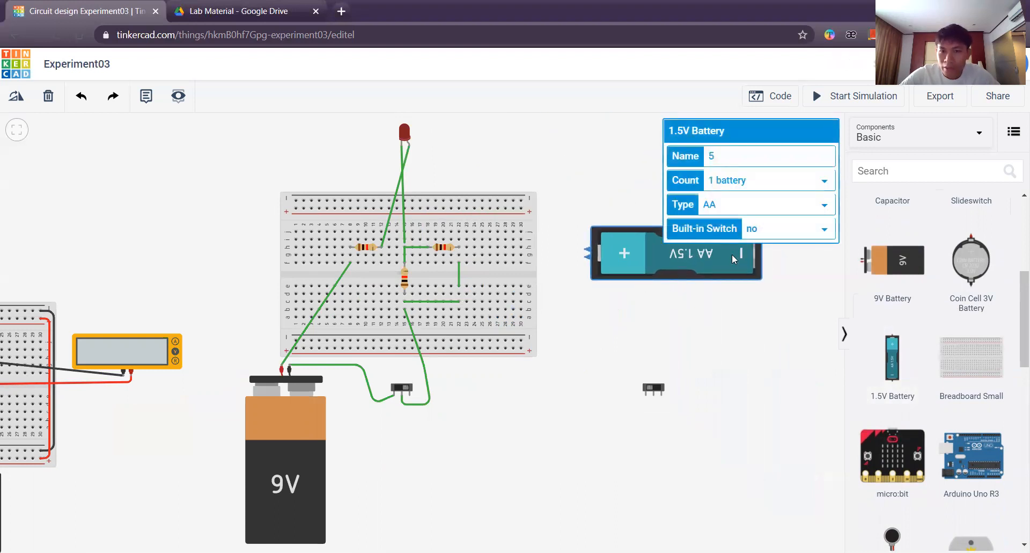
pyautogui.click(773, 182)
pyautogui.click(769, 205)
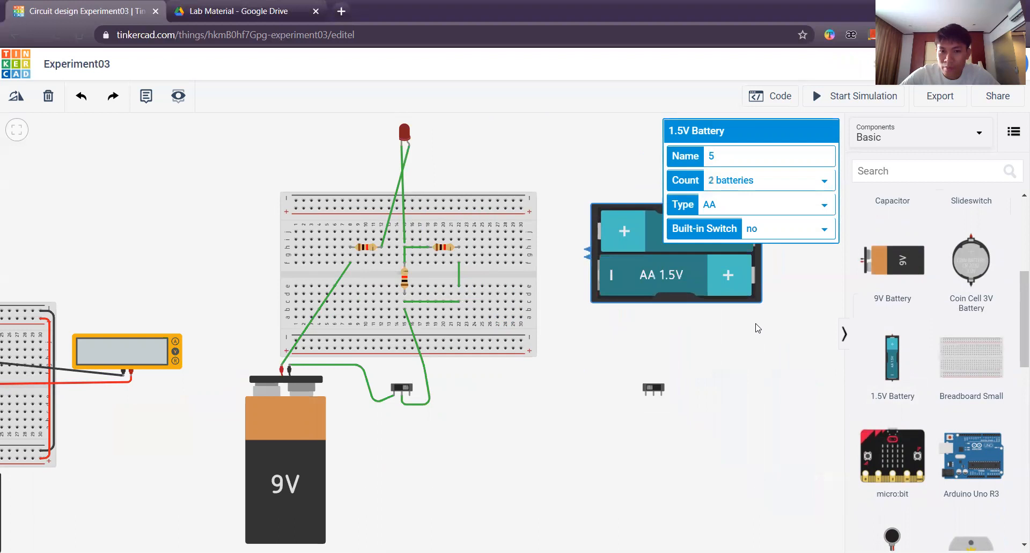
pyautogui.click(587, 270)
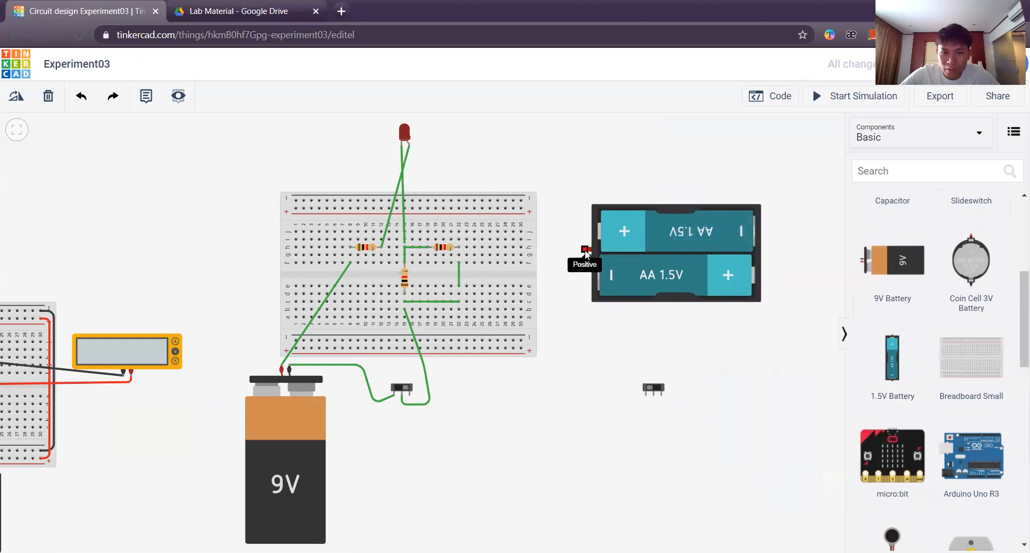
# Step: Wire the 1.5V battery pack's positive terminal to breadboard hole g8 and color the wire red
pyautogui.click(585, 251)
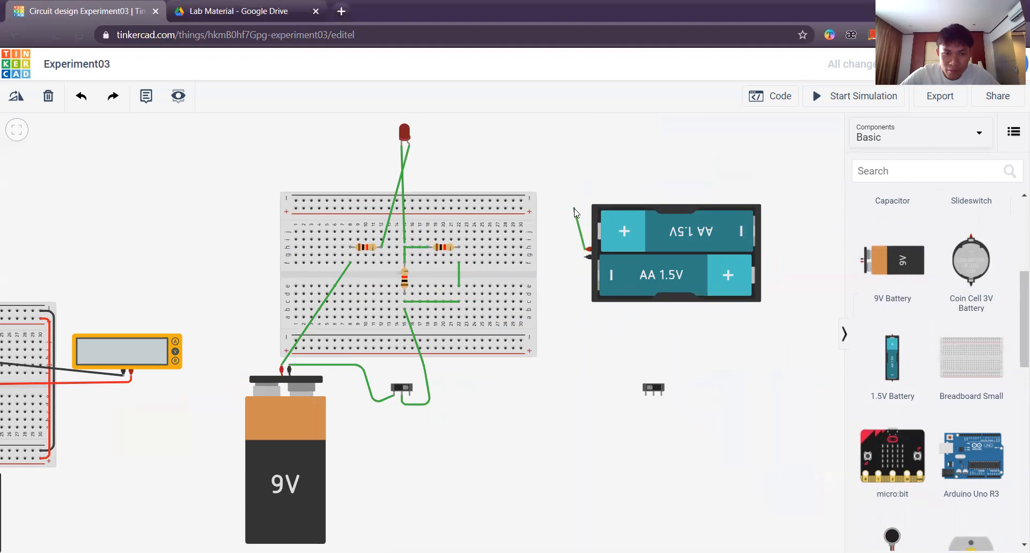
pyautogui.click(584, 267)
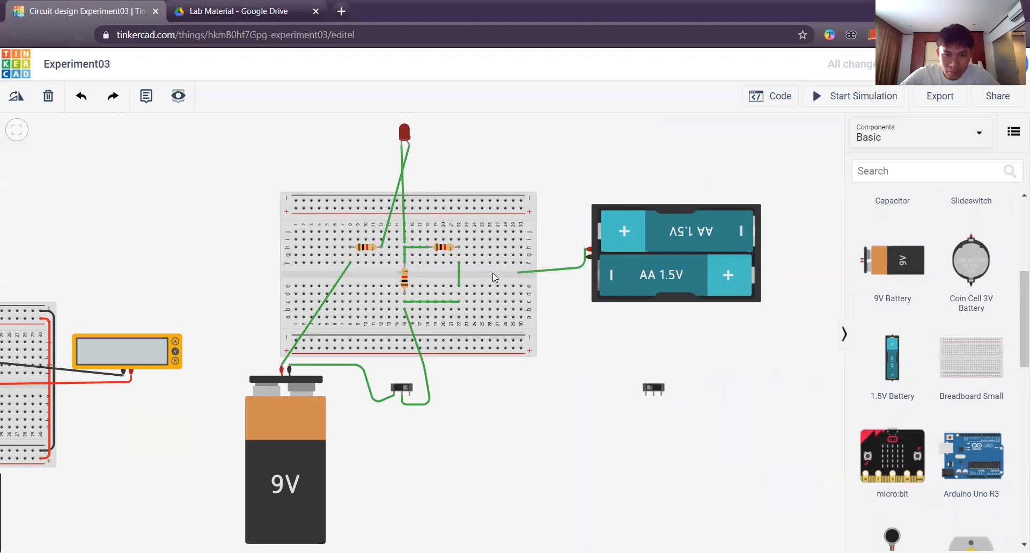
pyautogui.click(352, 270)
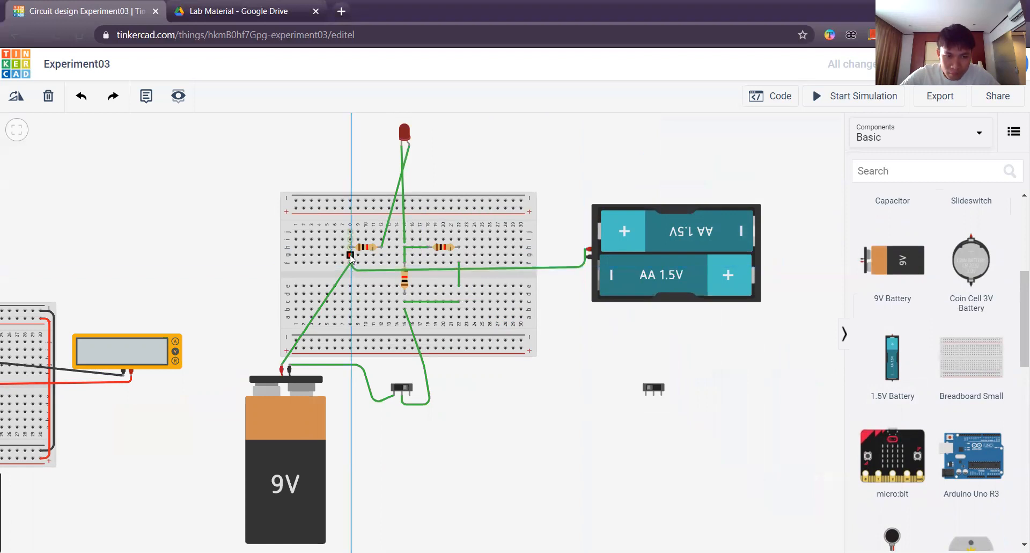
pyautogui.click(349, 255)
pyautogui.click(715, 157)
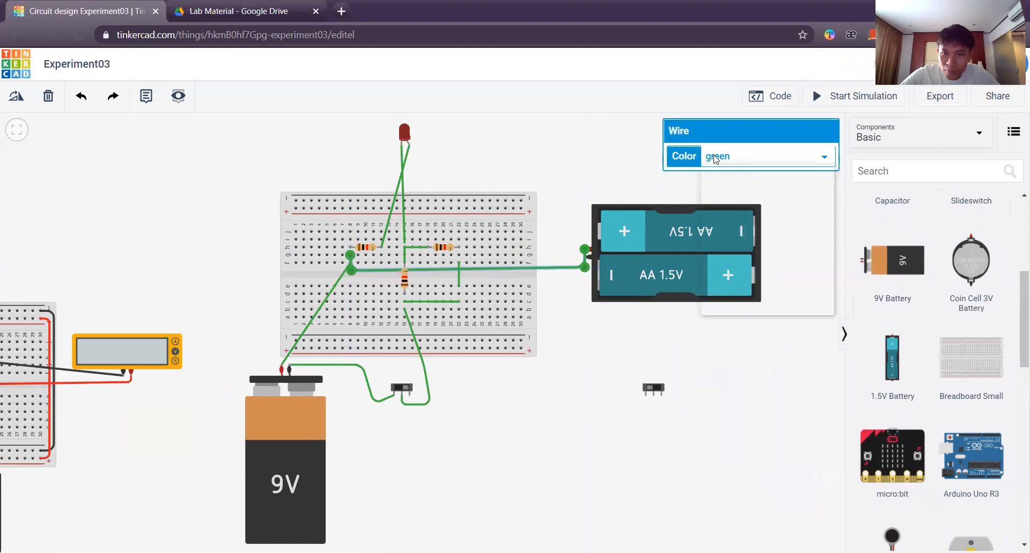
pyautogui.click(714, 183)
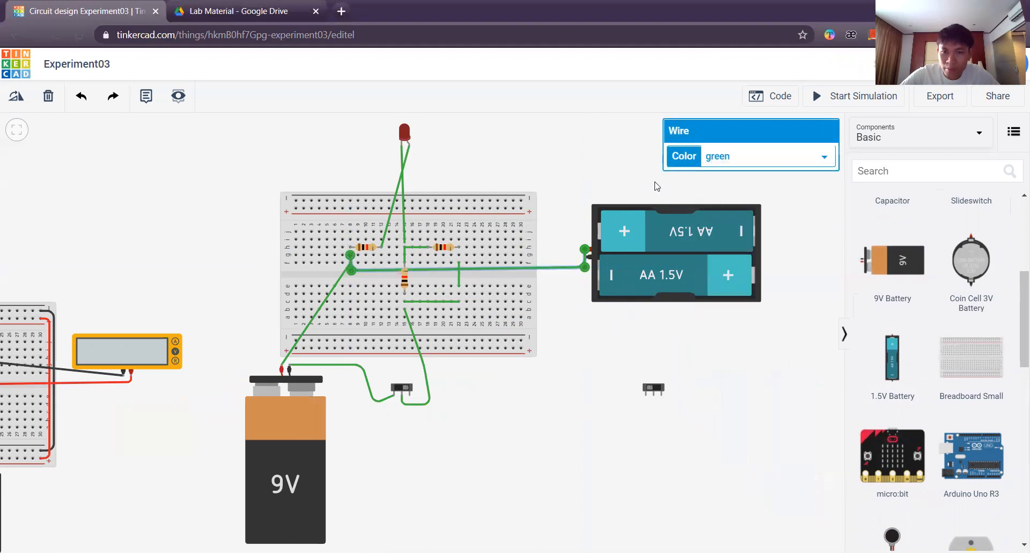
pyautogui.click(586, 257)
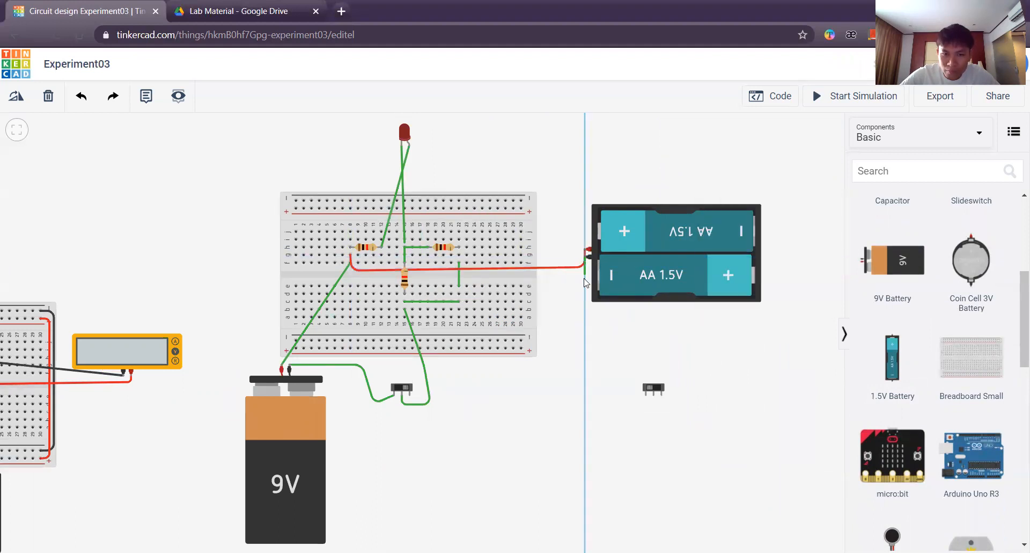
pyautogui.click(585, 280)
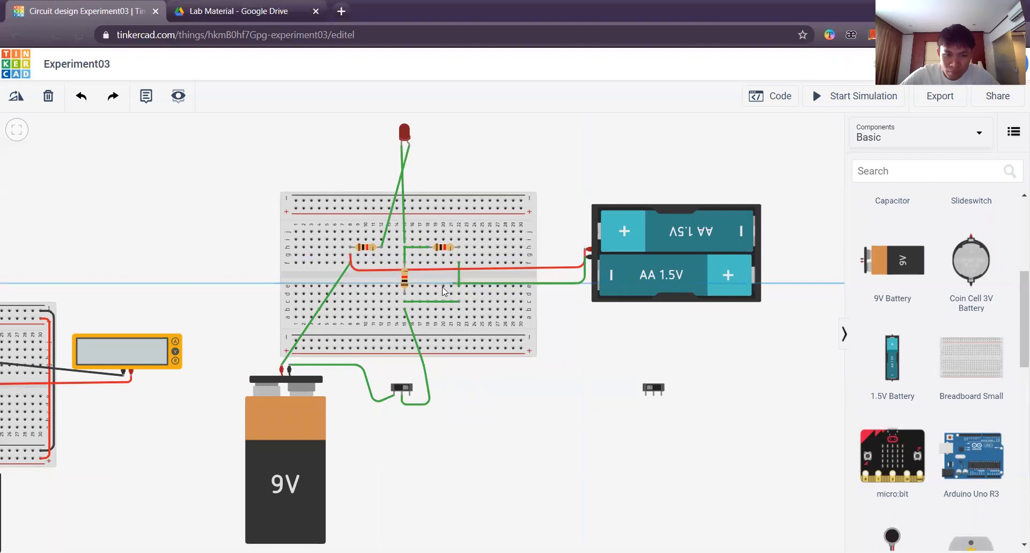
pyautogui.click(405, 317)
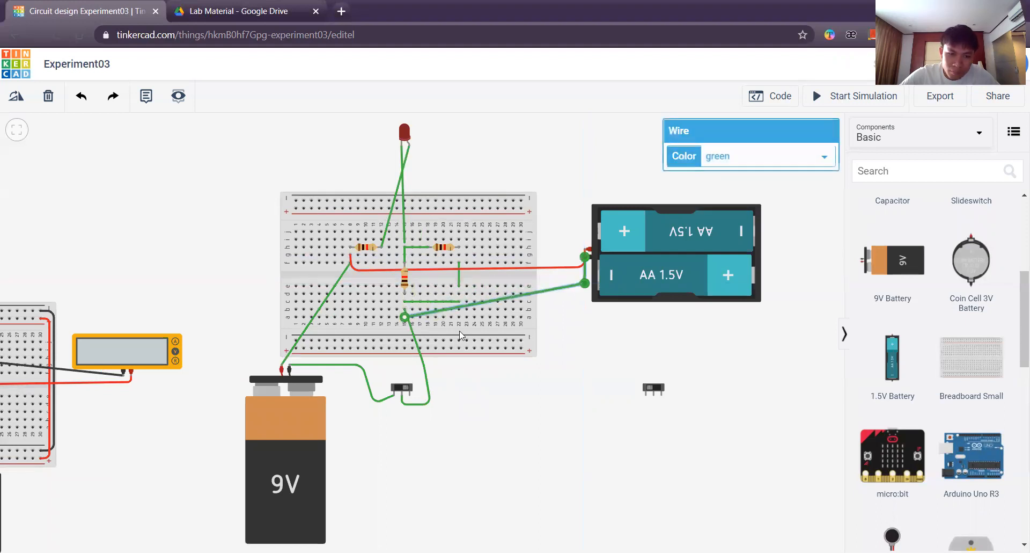
pyautogui.moveTo(586, 286); pyautogui.dragTo(590, 324)
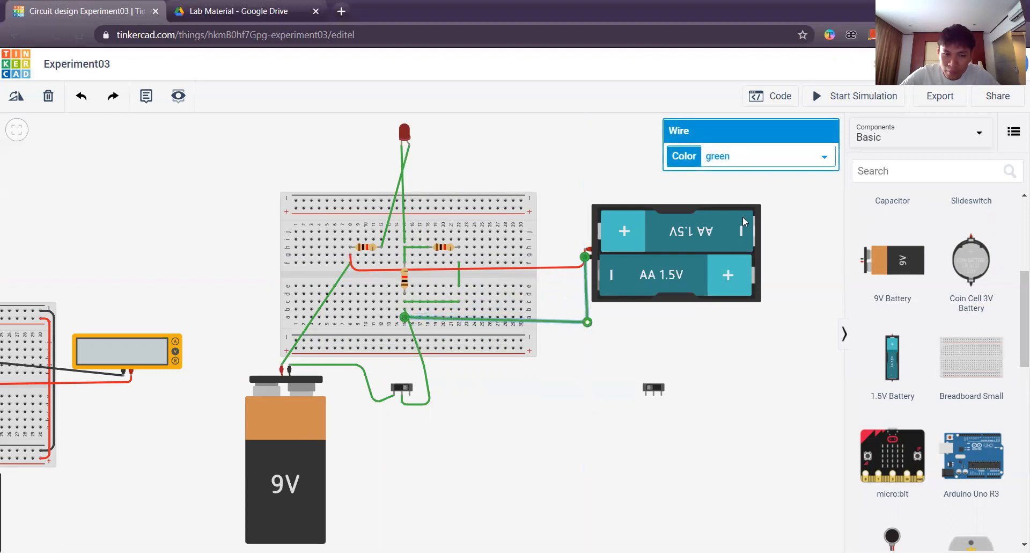
pyautogui.click(778, 158)
pyautogui.click(603, 389)
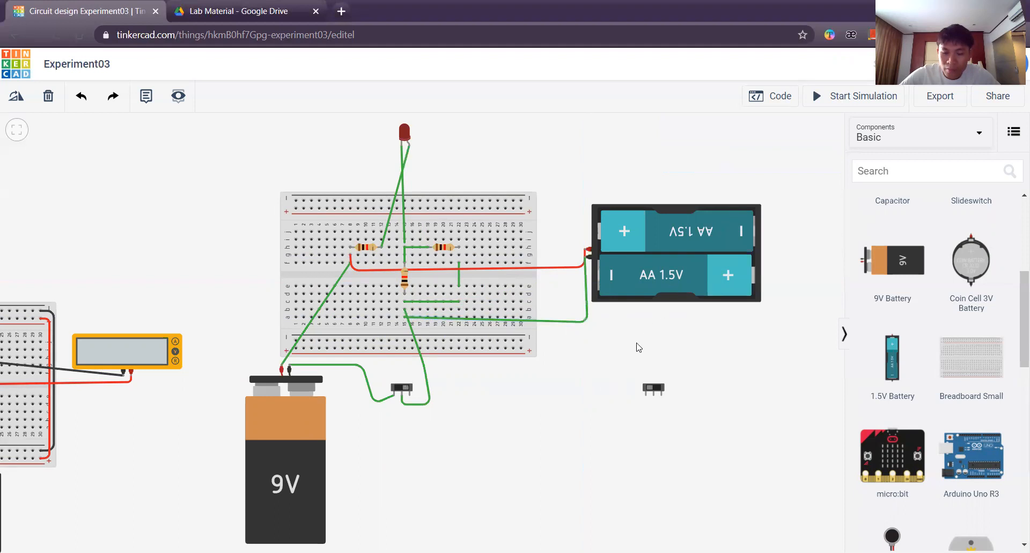
pyautogui.click(588, 322)
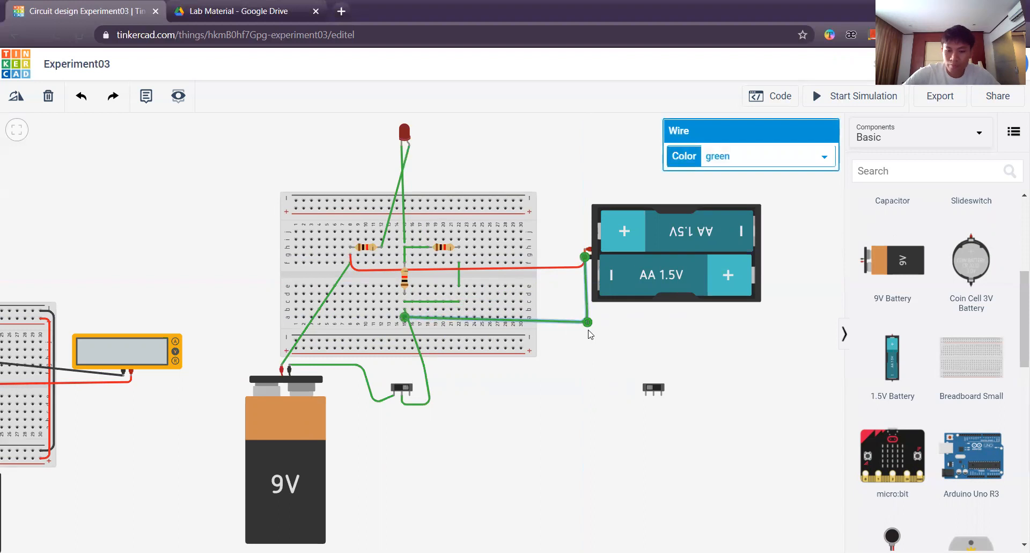
pyautogui.press('Delete')
# Step: Wire the 1.5V battery pack's negative terminal to the first terminal of the unconnected slideswitch, routing the wire below the pack
pyautogui.moveTo(625, 388); pyautogui.dragTo(589, 389)
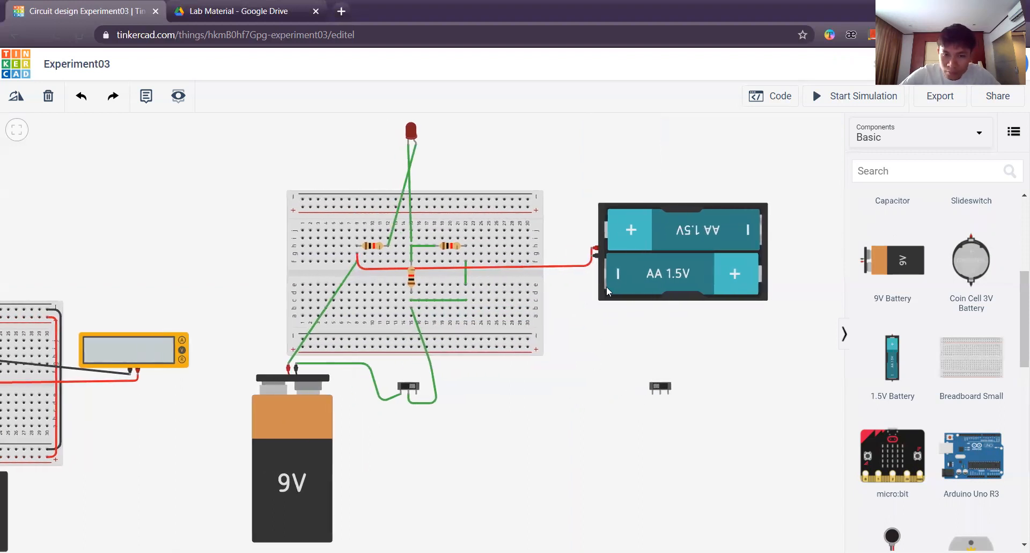
pyautogui.click(589, 262)
pyautogui.click(592, 256)
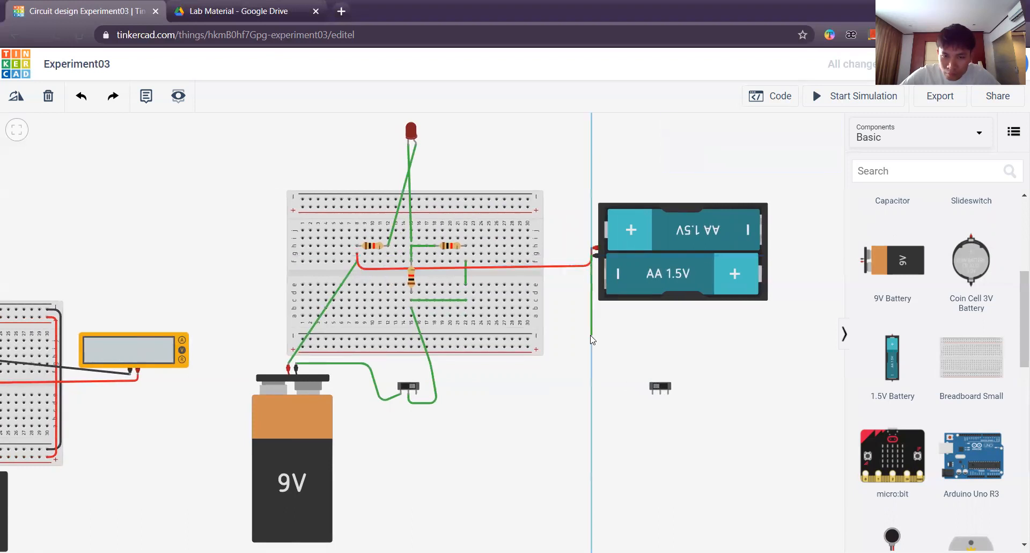
pyautogui.click(592, 338)
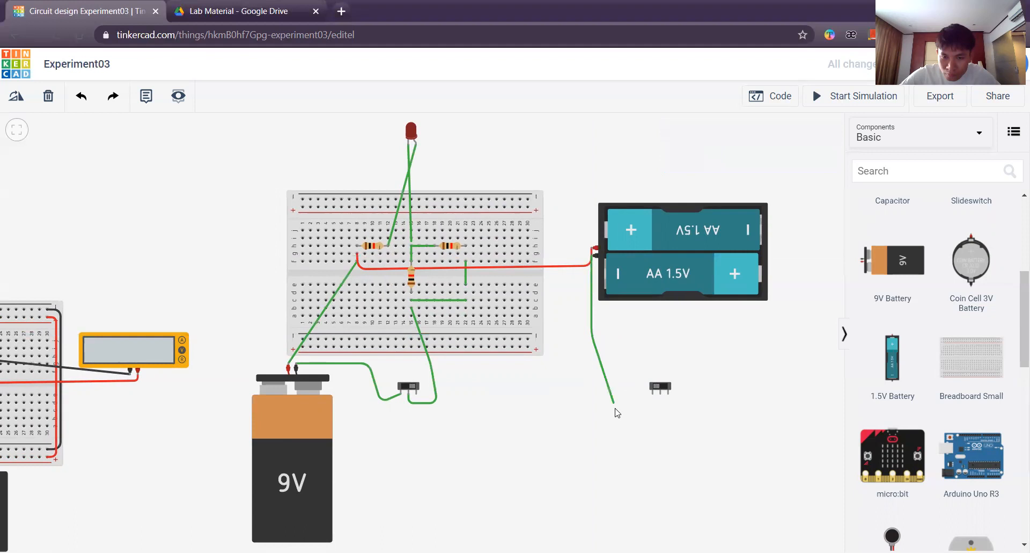
pyautogui.click(592, 402)
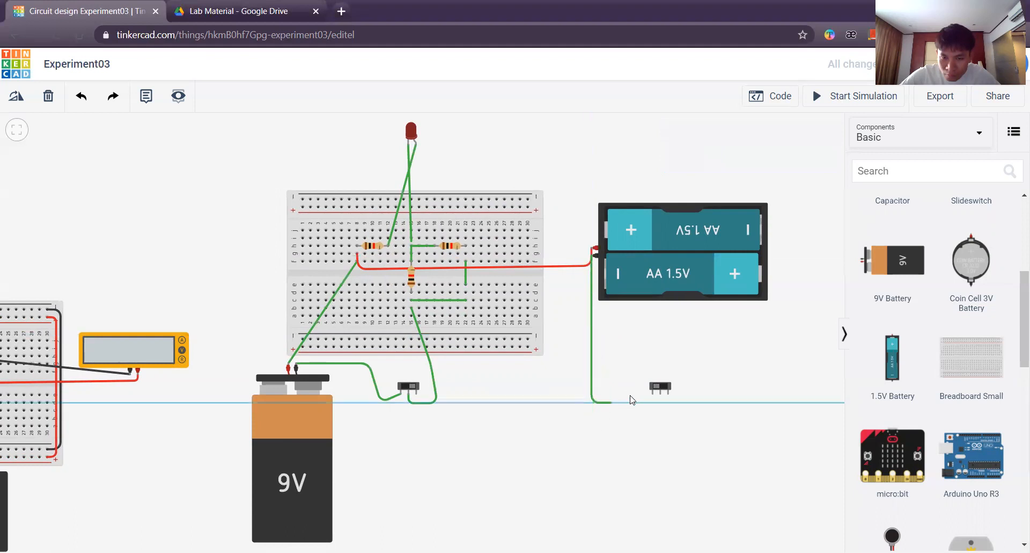
pyautogui.click(653, 396)
pyautogui.click(655, 408)
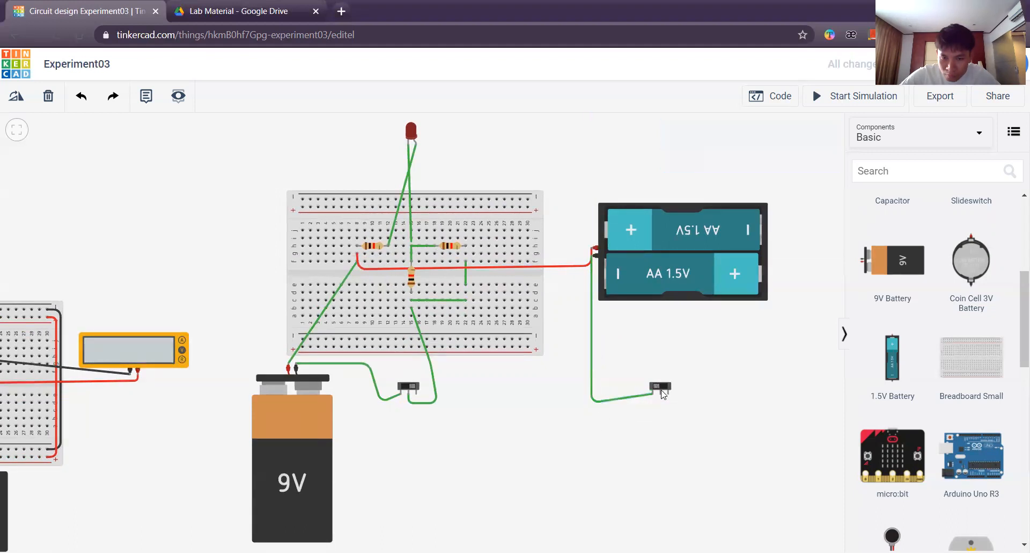
# Step: Wire the second slideswitch's middle terminal to breadboard hole a15, bending the wire below the breadboard
pyautogui.click(659, 394)
pyautogui.click(460, 437)
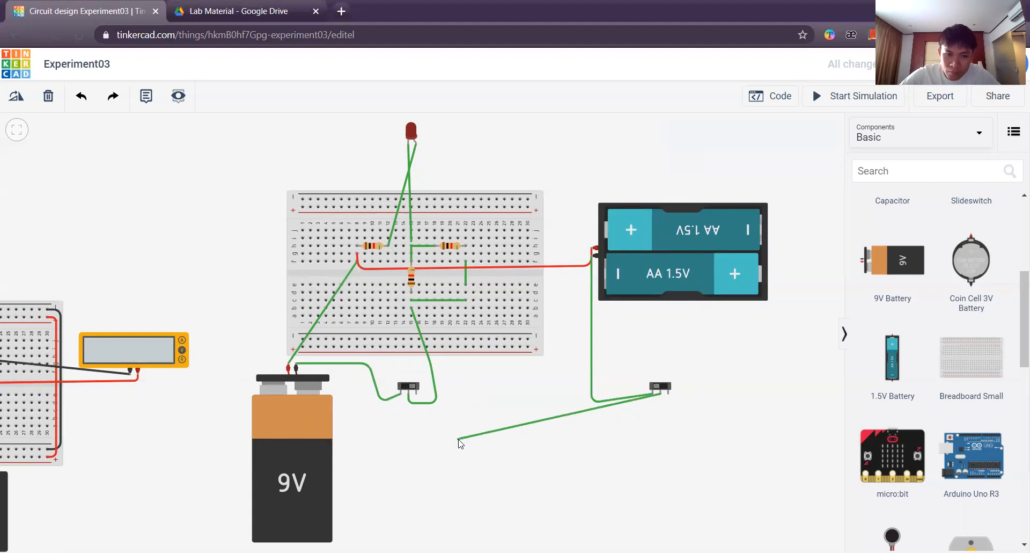
pyautogui.click(411, 314)
pyautogui.click(391, 477)
# Step: Move slideswitch 2 farther from the breadboard and reroute the wire from the 1.5V battery pack's negative terminal
pyautogui.moveTo(661, 389); pyautogui.dragTo(660, 438)
pyautogui.click(593, 401)
pyautogui.moveTo(598, 395); pyautogui.dragTo(638, 374)
pyautogui.moveTo(648, 418); pyautogui.dragTo(694, 387)
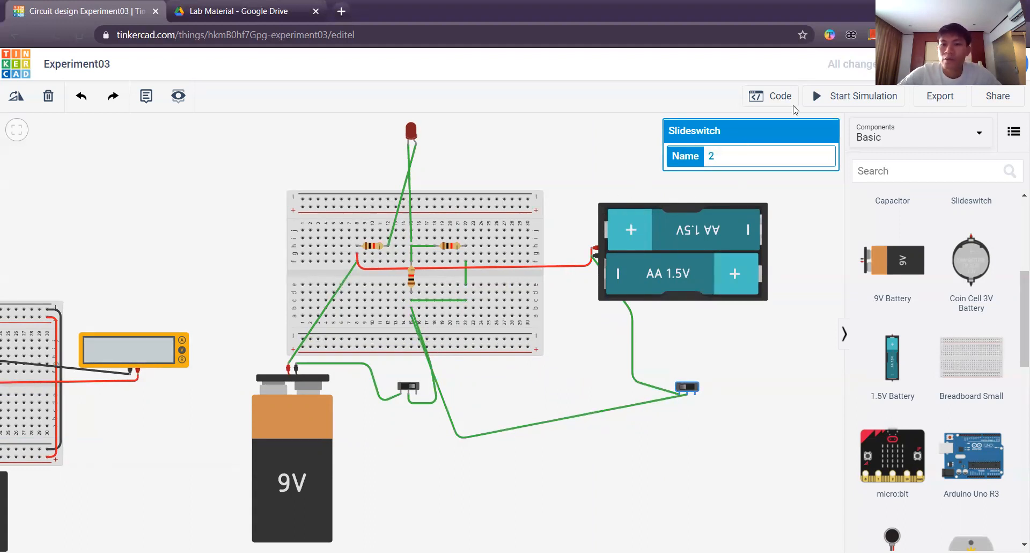
# Step: Run the simulation with both batteries connected and toggle slideswitch 1 beside the 9V battery
pyautogui.click(842, 98)
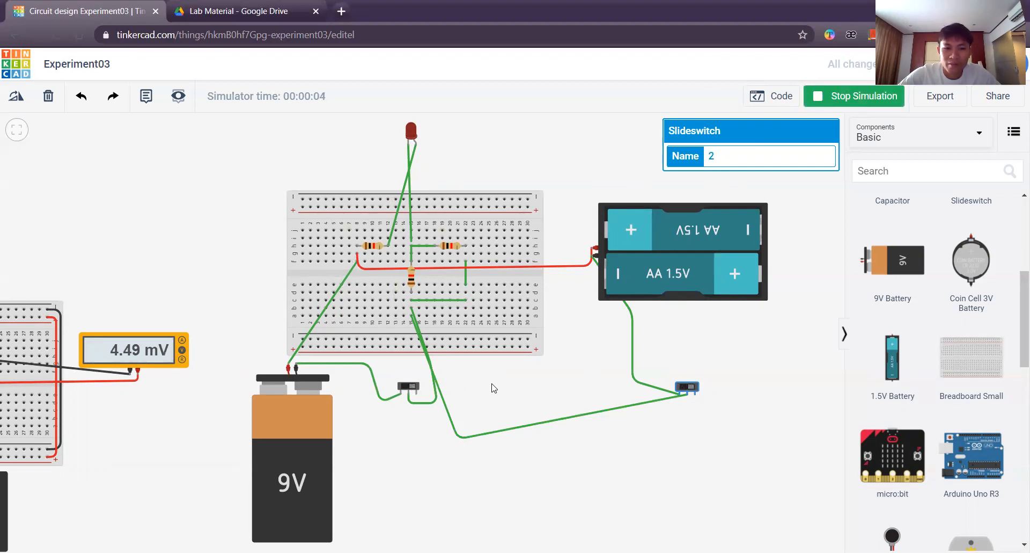
pyautogui.click(407, 387)
pyautogui.click(414, 388)
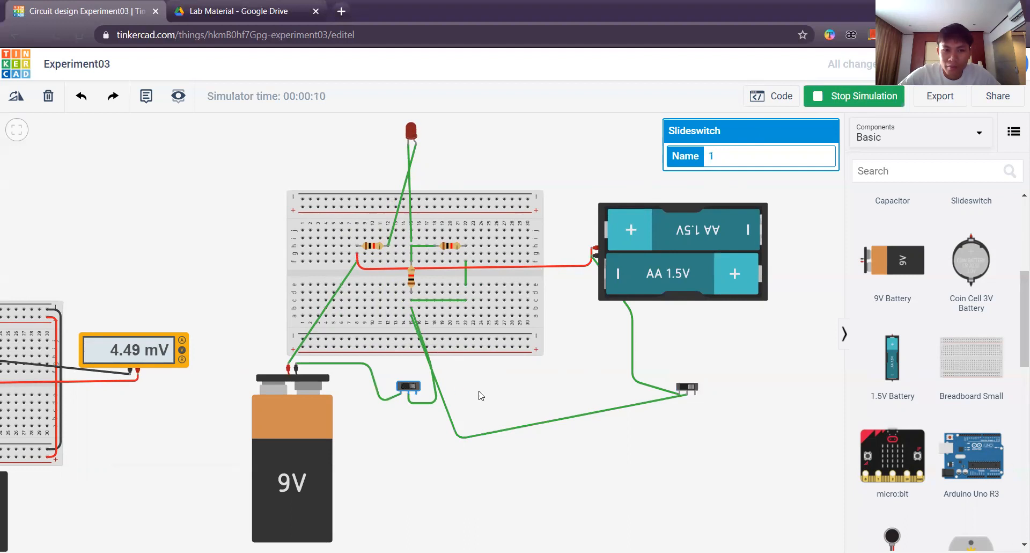
# Step: Toggle slideswitches 2 and 1 alternately in the running simulation to test the LED, and stop the simulation
pyautogui.click(682, 388)
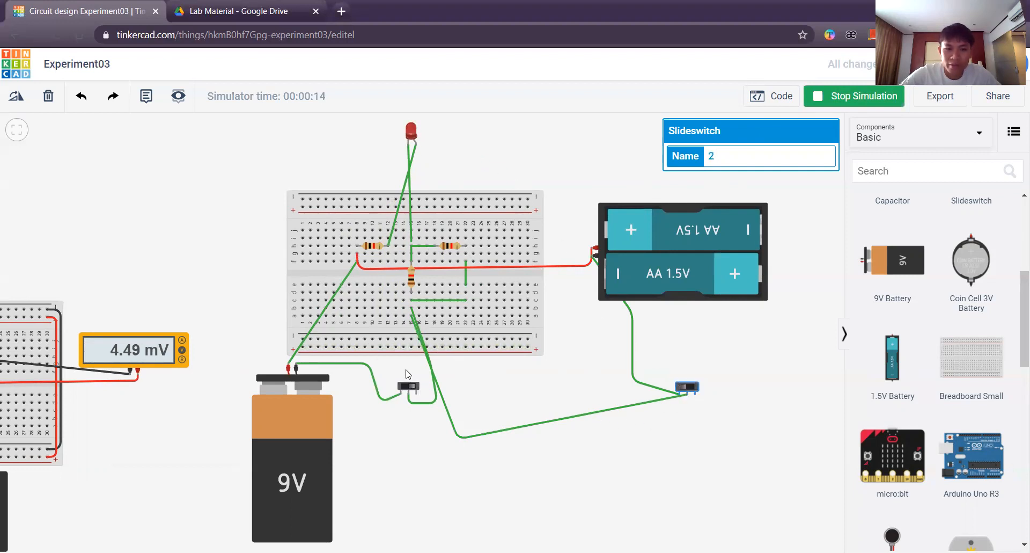
pyautogui.click(410, 388)
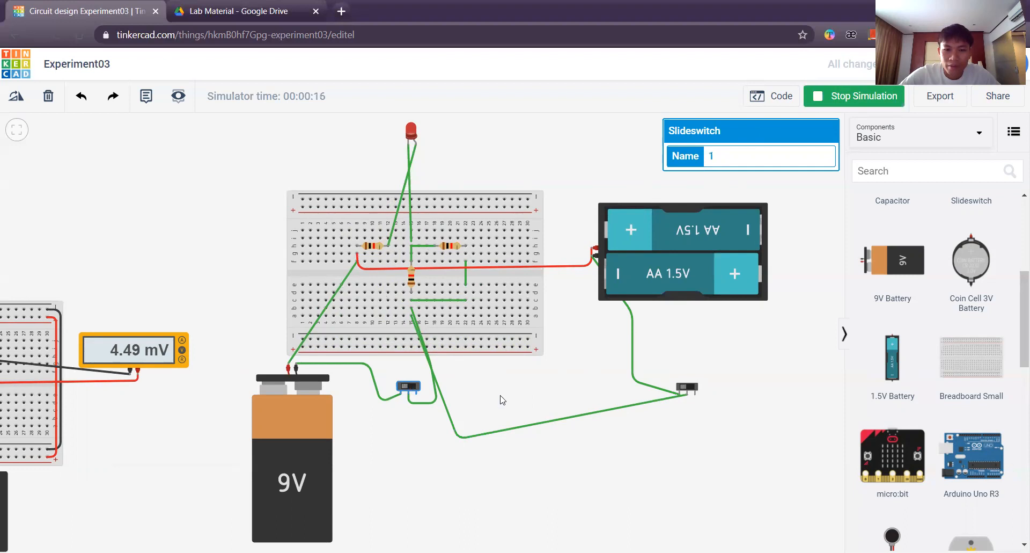
pyautogui.click(694, 386)
pyautogui.click(412, 387)
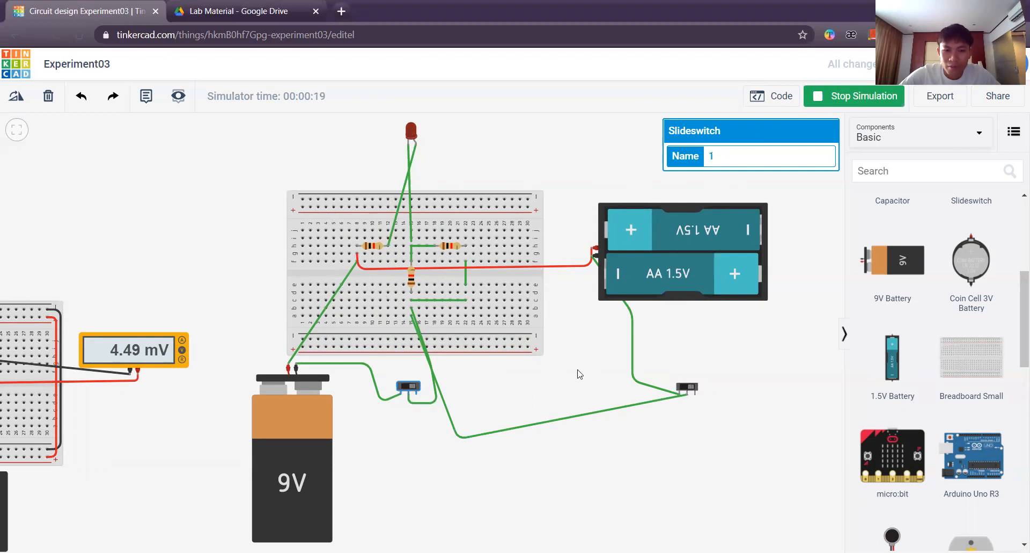
pyautogui.click(855, 101)
# Step: Switch to the Lab Material document in Google Drive and examine the ammeter positions in Figure 3.3, returning to Tinkercad
pyautogui.click(244, 12)
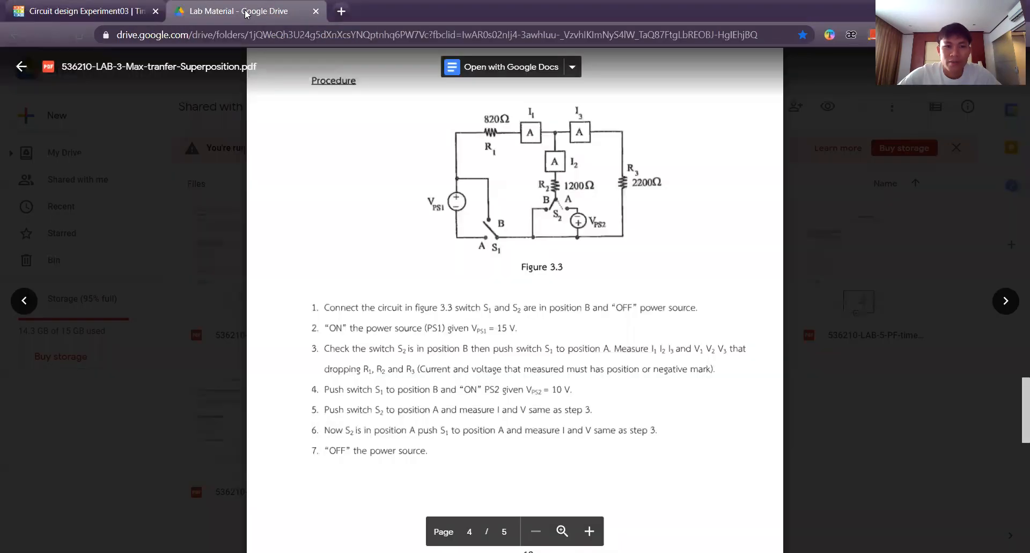
pyautogui.scroll(1, 546, 193)
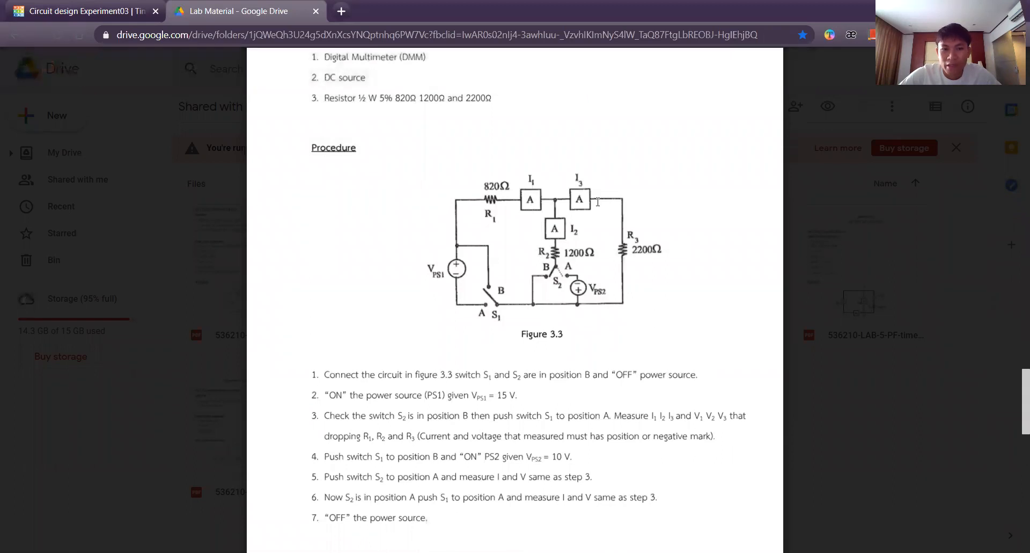
pyautogui.click(112, 15)
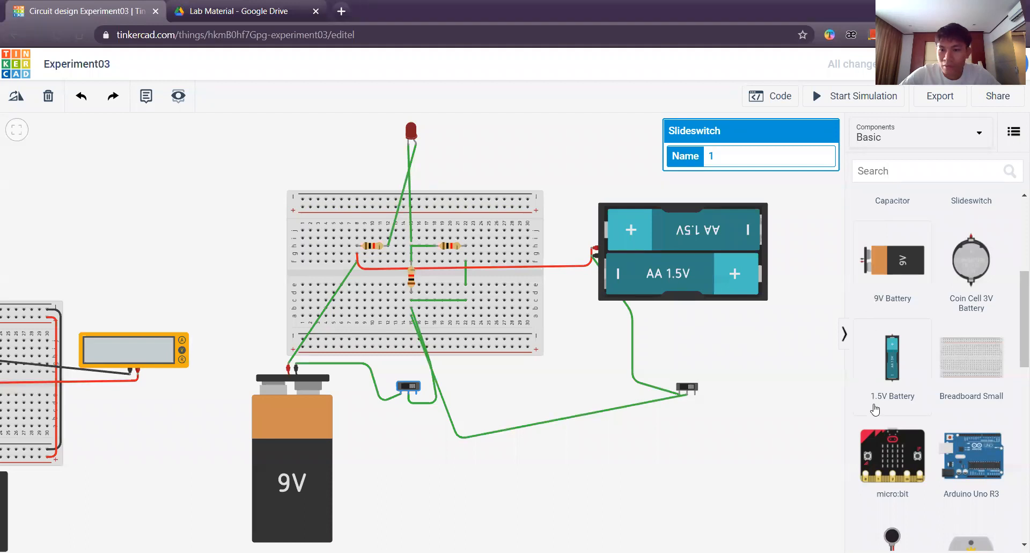
pyautogui.scroll(-10, 875, 409)
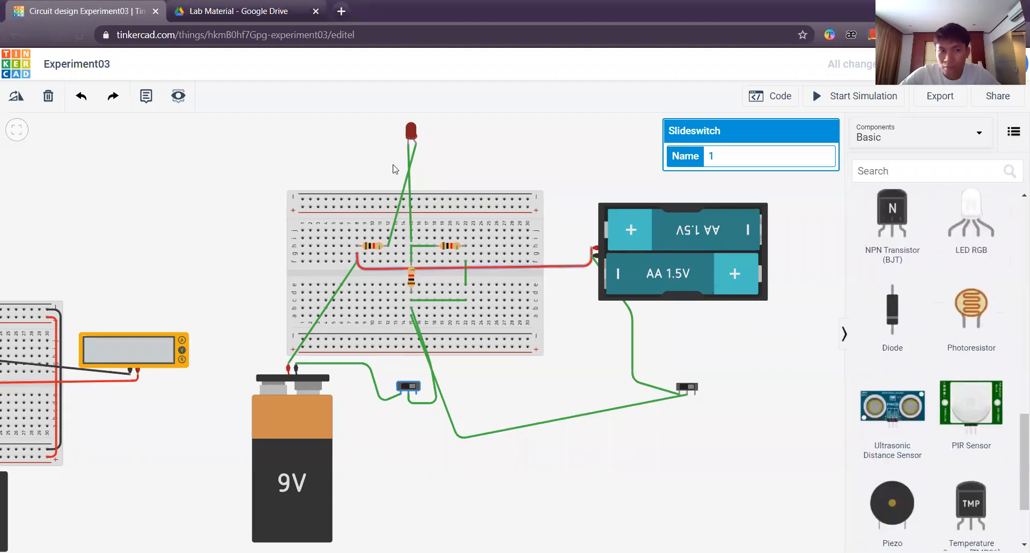
pyautogui.click(276, 20)
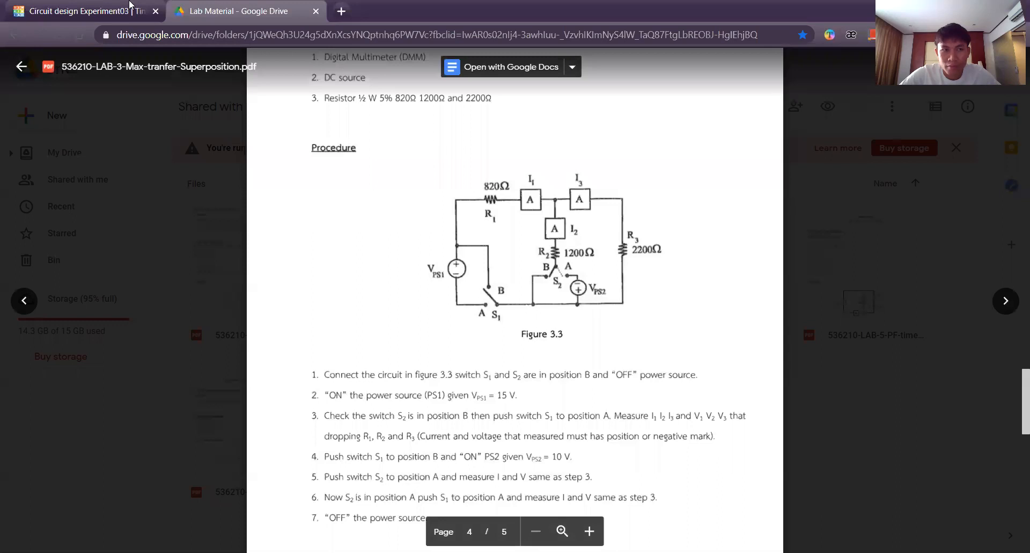
pyautogui.click(128, 8)
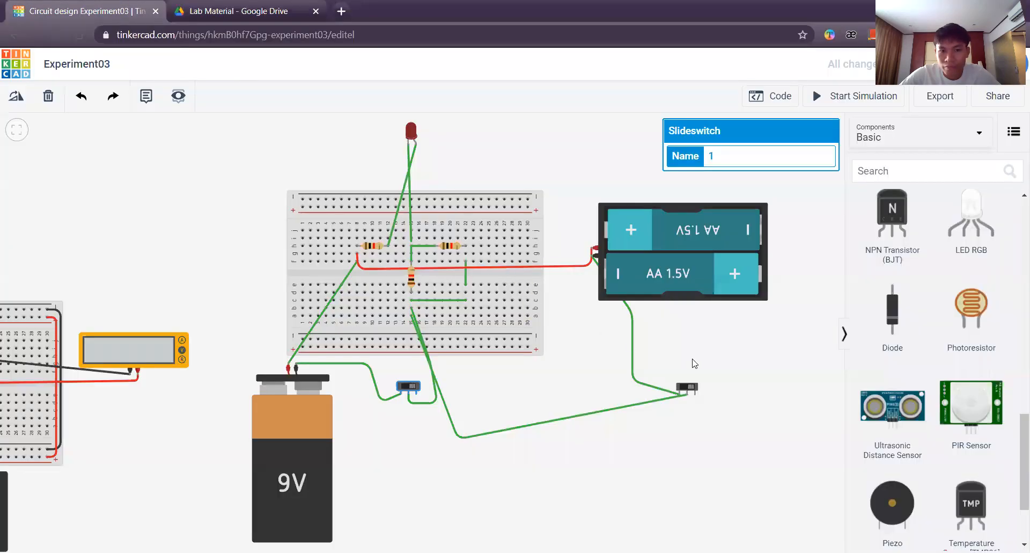
# Step: Place a multimeter above the breadboard beside the LED and set its mode to Amperage
pyautogui.scroll(-2, 945, 424)
pyautogui.moveTo(895, 494); pyautogui.dragTo(330, 166)
pyautogui.click(372, 144)
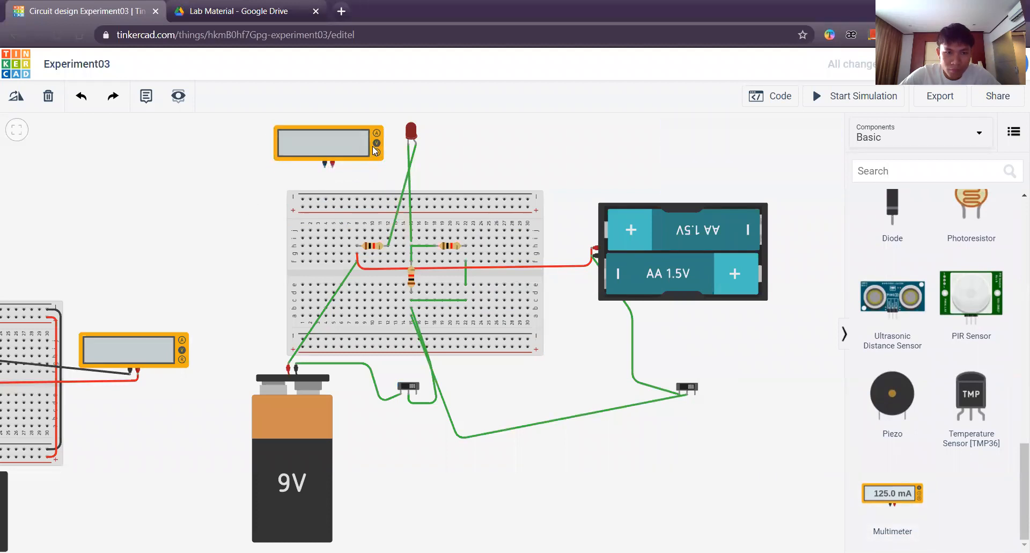
pyautogui.click(722, 180)
pyautogui.click(730, 195)
pyautogui.click(516, 161)
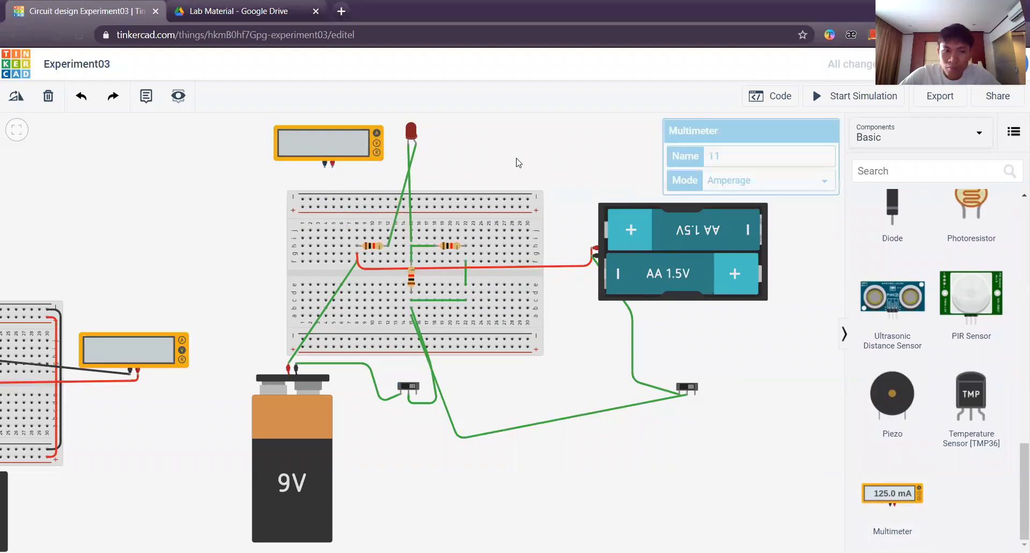
# Step: Wire the new multimeter's positive terminal to terminal 2 of the resistor nearest the 9V battery and color the wire blue
pyautogui.click(332, 168)
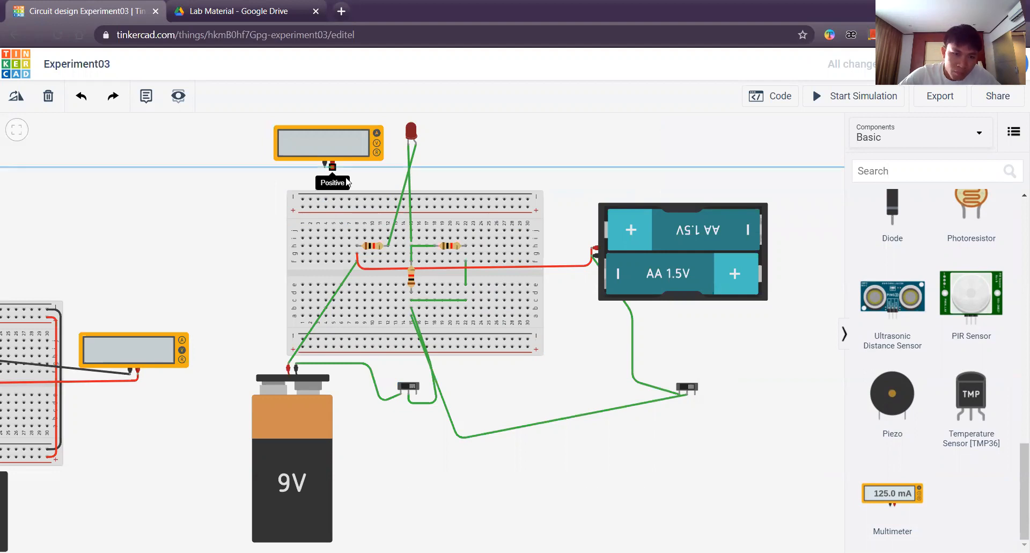
pyautogui.click(389, 245)
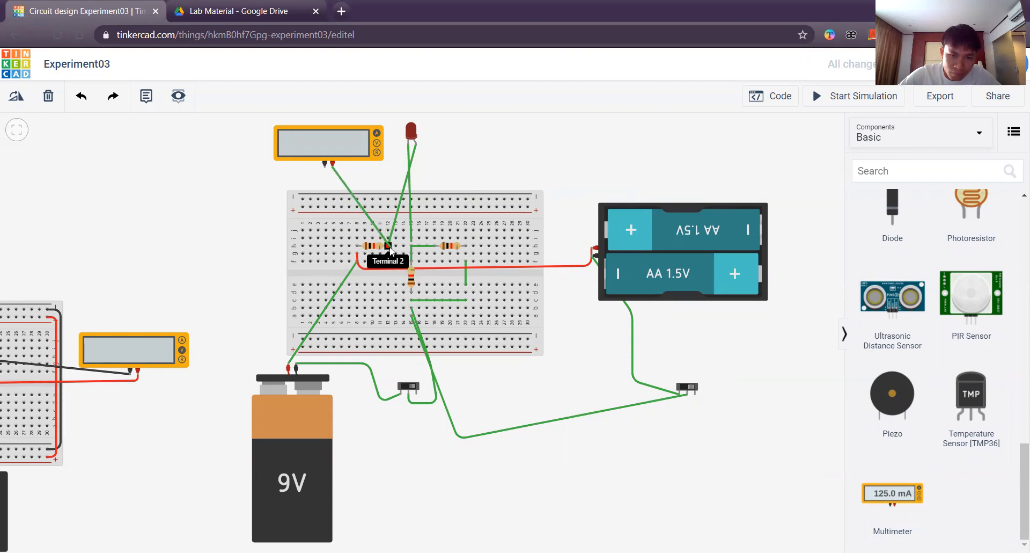
pyautogui.click(388, 247)
pyautogui.click(577, 161)
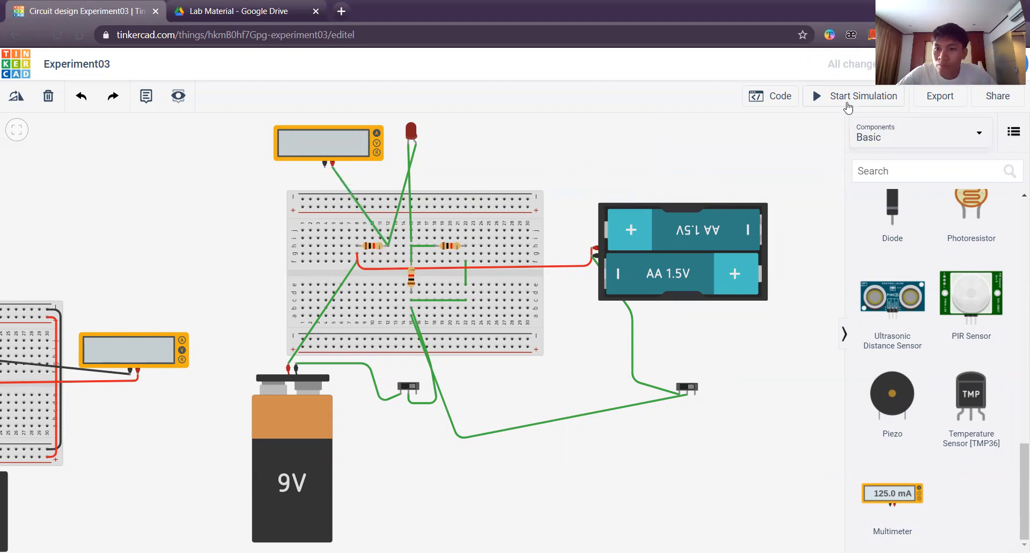
pyautogui.click(339, 176)
pyautogui.click(719, 160)
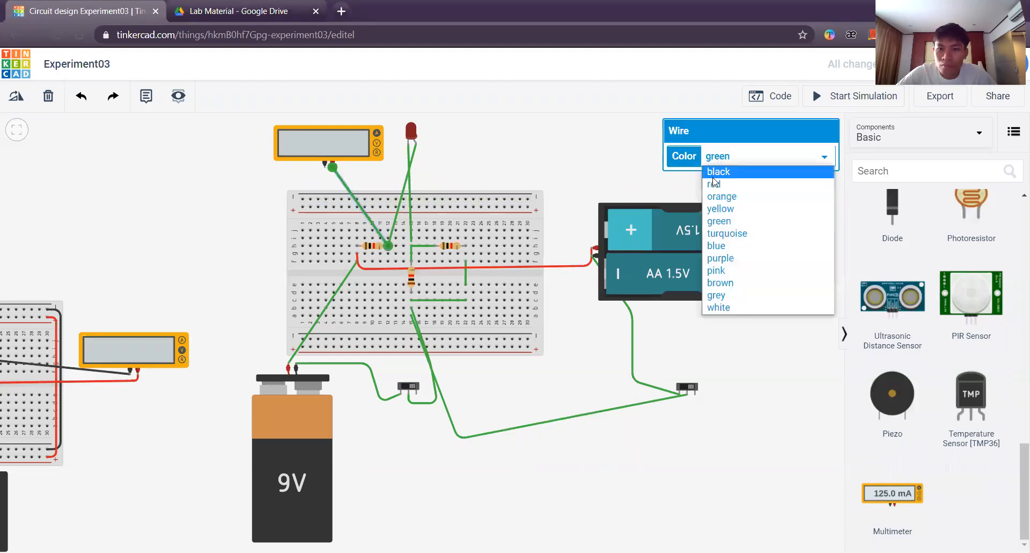
pyautogui.click(717, 245)
pyautogui.click(543, 162)
# Step: Wire the first ammeter's negative terminal to breadboard hole h15 with one bend and color the wire pink
pyautogui.click(323, 164)
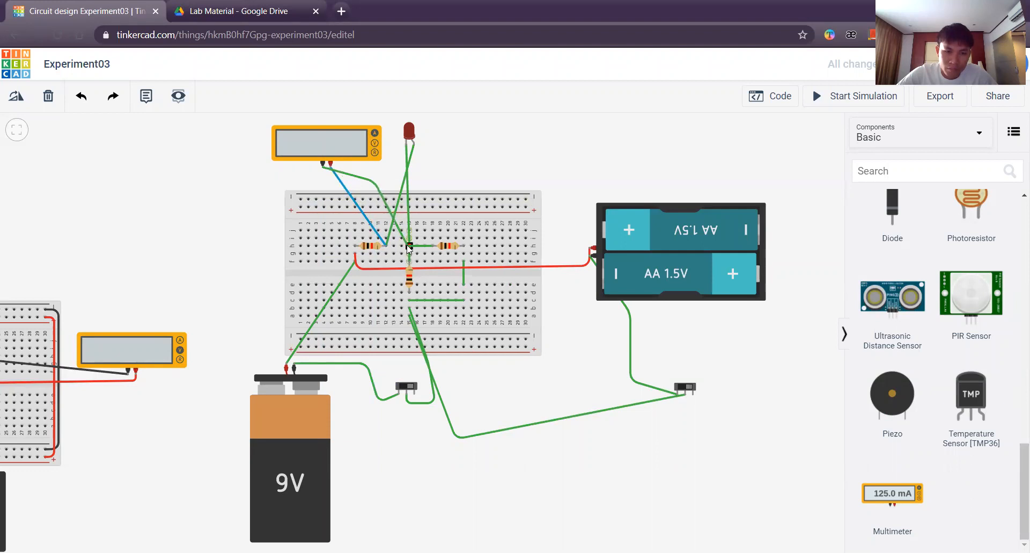
pyautogui.click(409, 246)
pyautogui.click(725, 160)
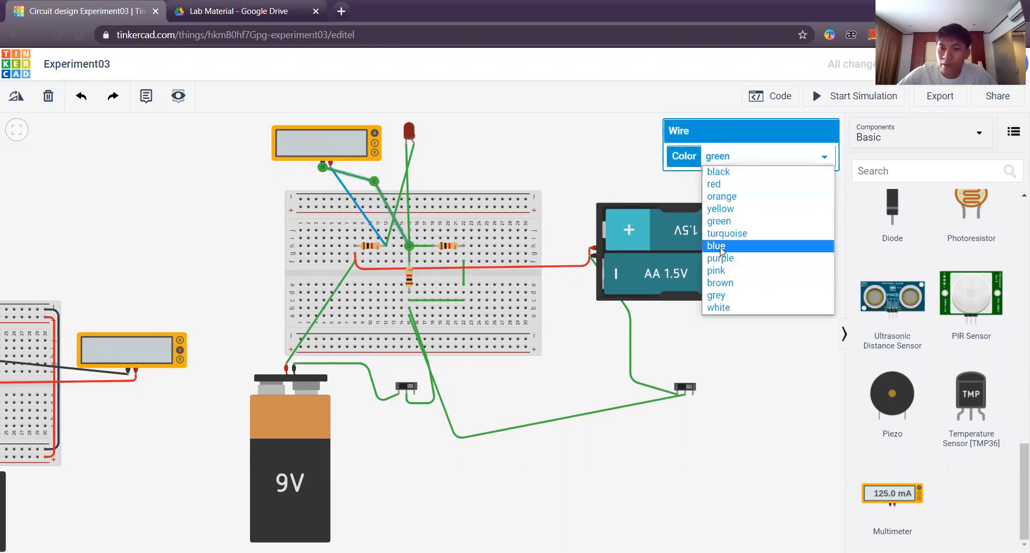
pyautogui.click(721, 270)
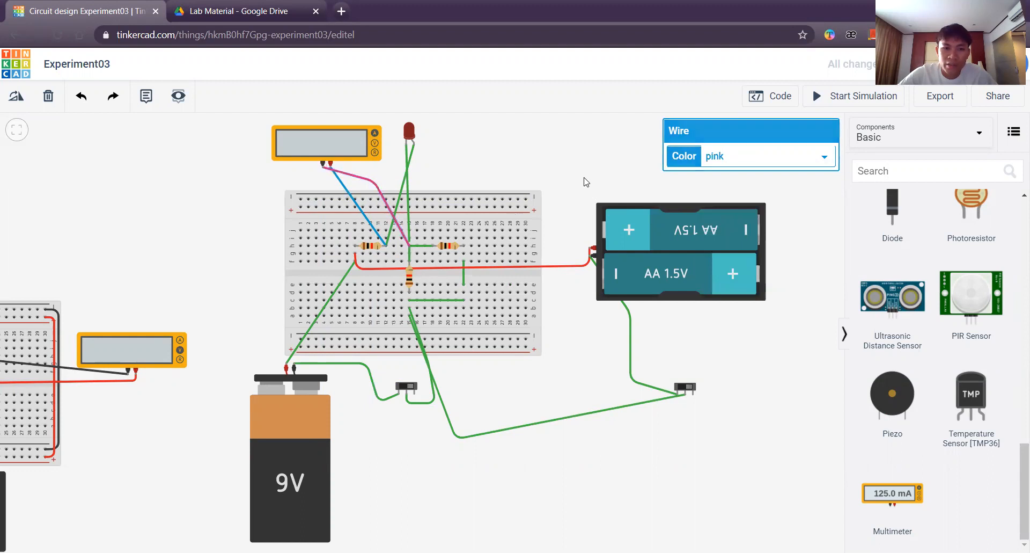
pyautogui.click(541, 240)
# Step: Place a second multimeter on the other side of the LED and set its mode to Amperage
pyautogui.moveTo(893, 493); pyautogui.dragTo(502, 167)
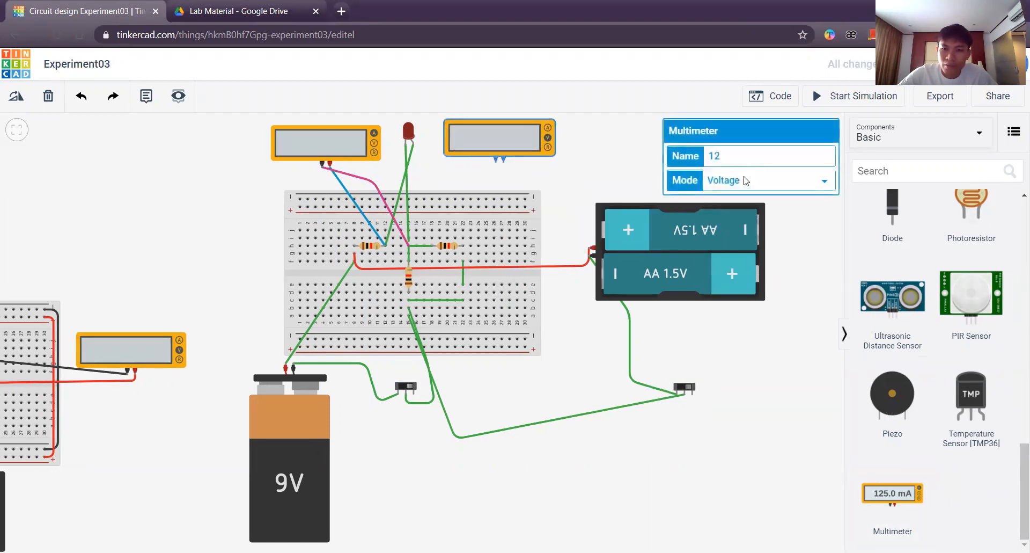
pyautogui.click(752, 181)
pyautogui.click(765, 196)
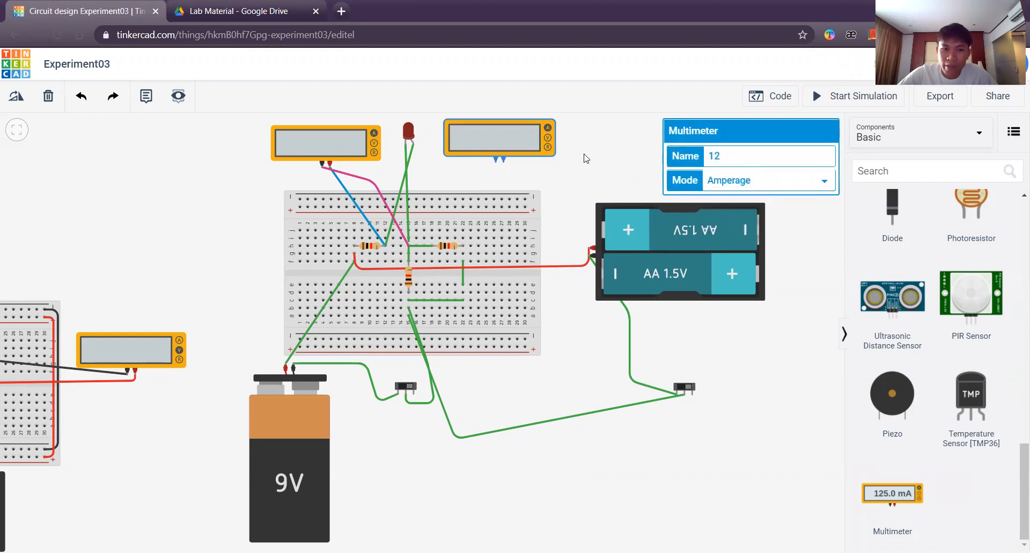
pyautogui.click(586, 158)
# Step: Replace the green jumper between columns 15 and 18 with a wire from the second ammeter's negative terminal to hole h18
pyautogui.moveTo(424, 249); pyautogui.dragTo(432, 251)
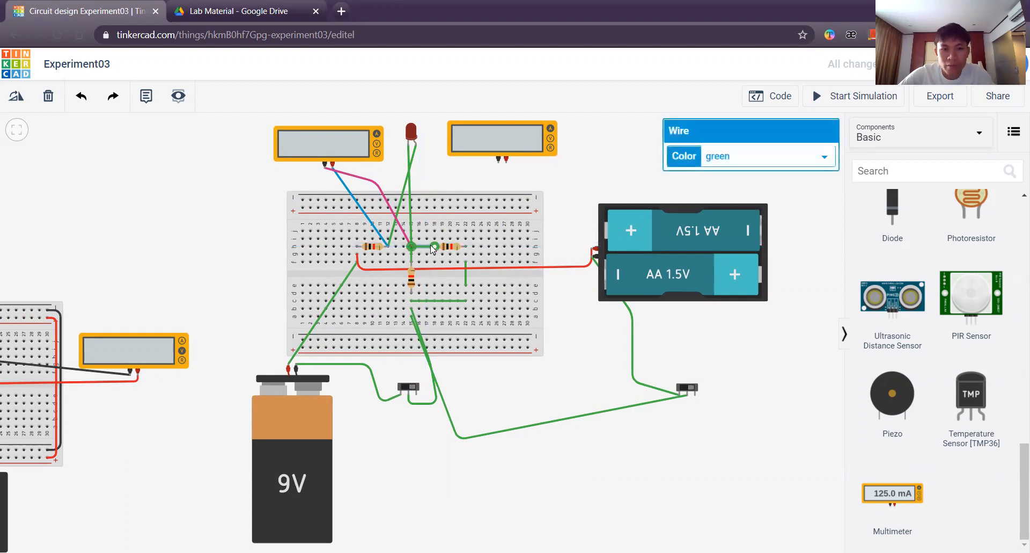
pyautogui.press('Delete')
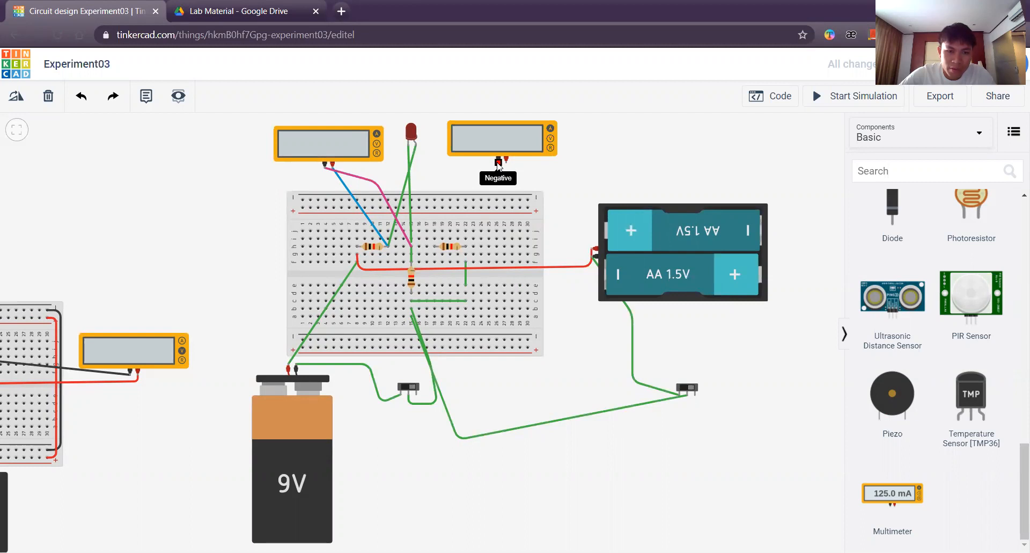
pyautogui.click(498, 162)
pyautogui.click(434, 247)
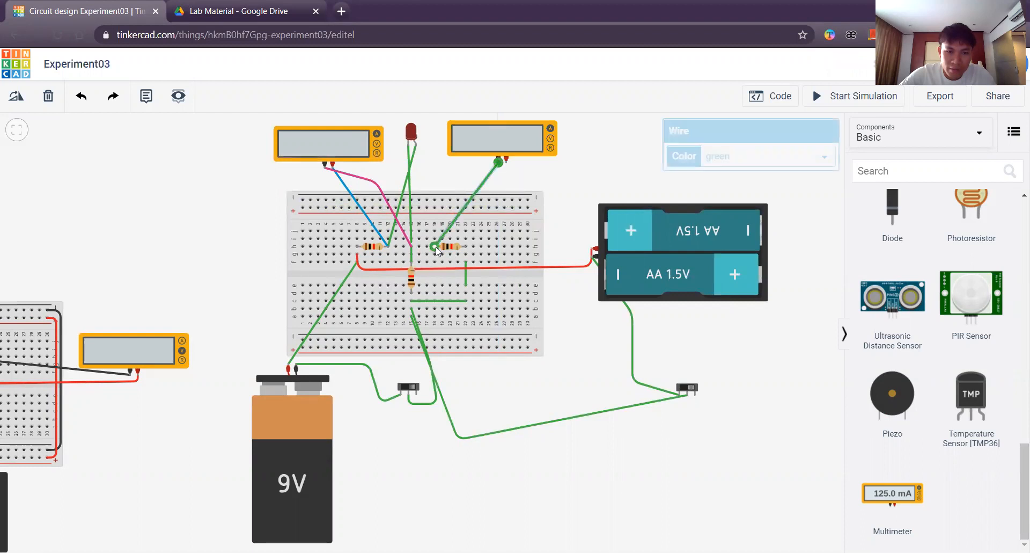
pyautogui.click(536, 173)
# Step: Wire the second ammeter's positive terminal to breadboard hole h15 and color the wire turquoise
pyautogui.click(506, 160)
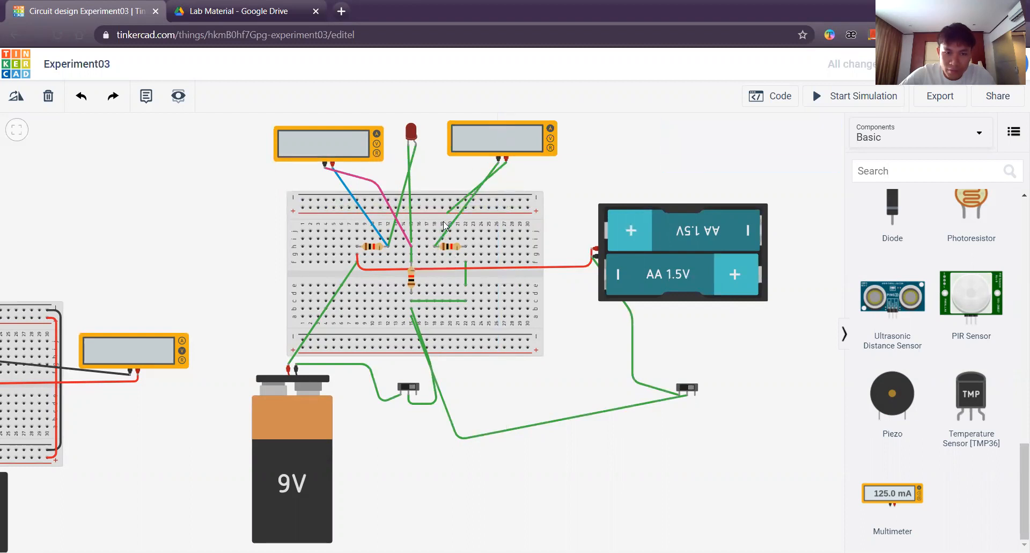
pyautogui.click(411, 247)
pyautogui.click(710, 155)
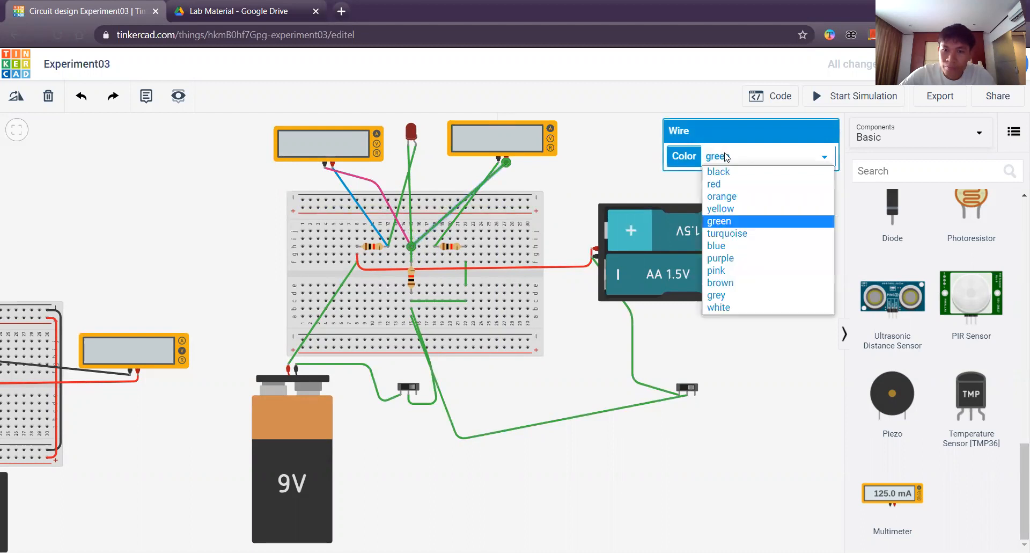
pyautogui.click(728, 233)
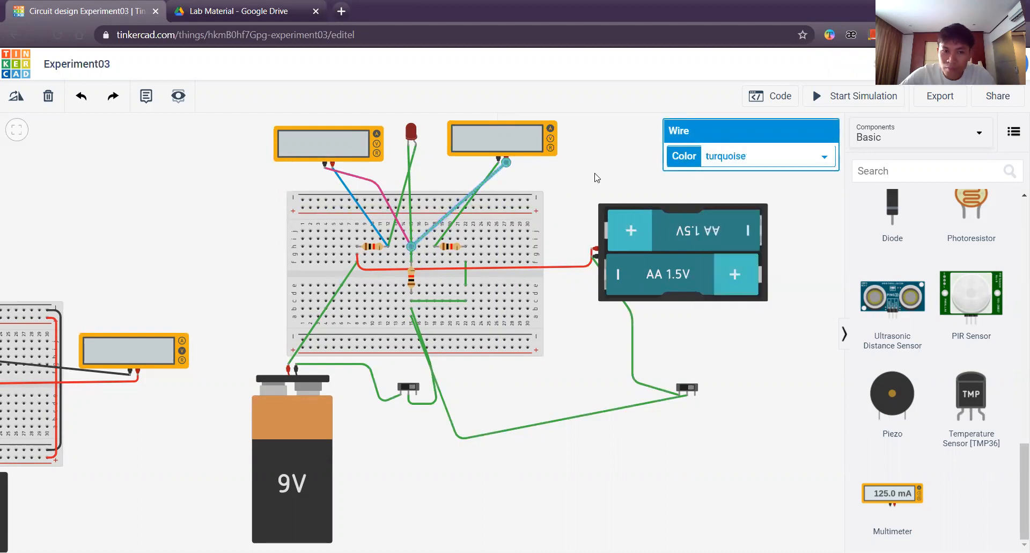
pyautogui.click(514, 178)
# Step: Color the wire from the second ammeter's negative terminal grey
pyautogui.click(494, 169)
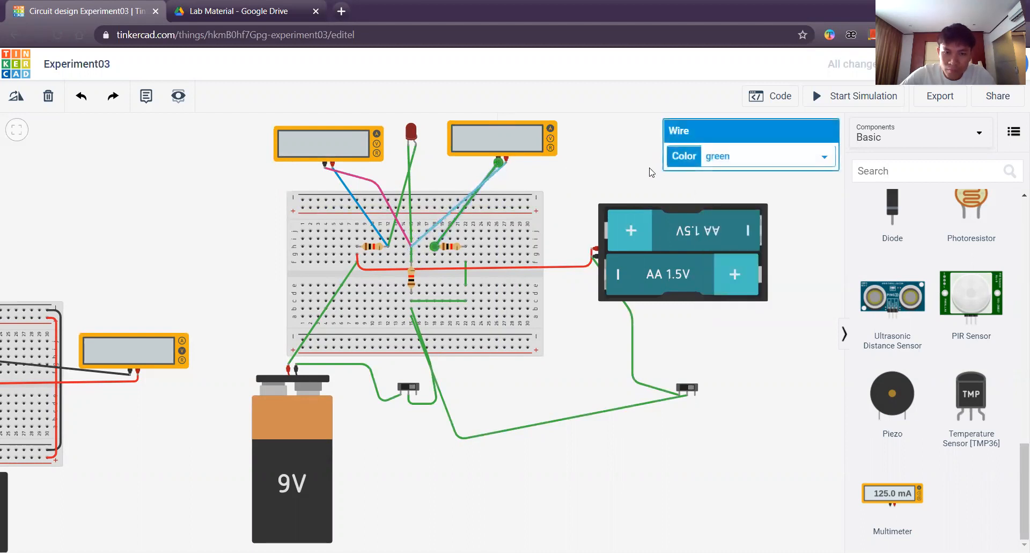
pyautogui.click(720, 163)
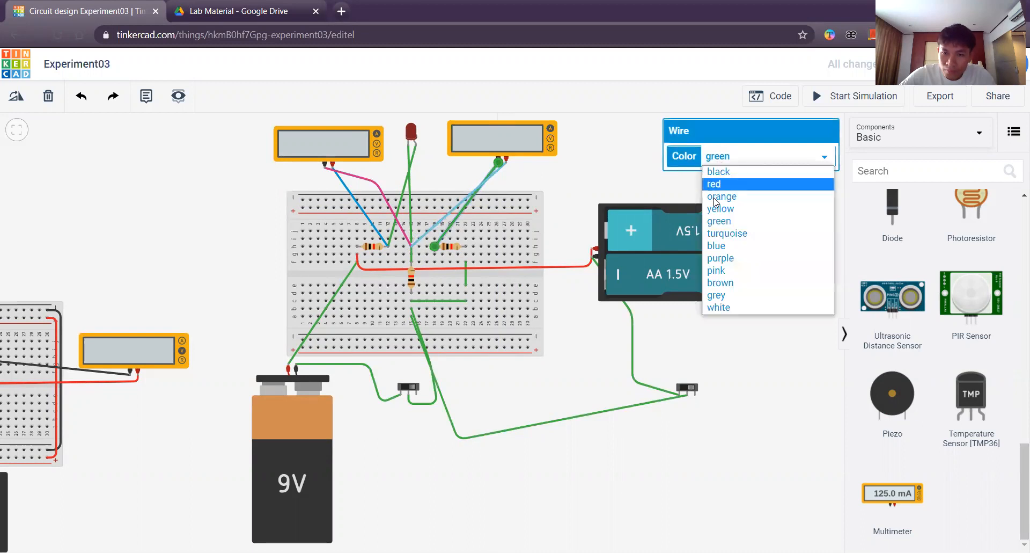
pyautogui.click(714, 294)
pyautogui.click(621, 176)
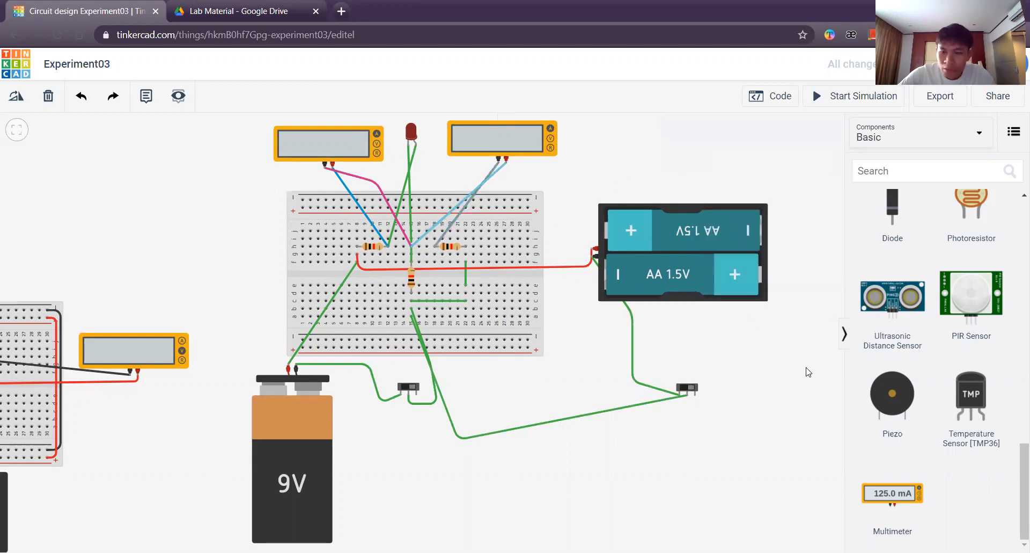
# Step: Place a third multimeter beside the breadboard, above the 9V battery, and set its mode to Amperage
pyautogui.moveTo(872, 507); pyautogui.dragTo(369, 298)
pyautogui.moveTo(170, 253); pyautogui.dragTo(195, 234)
pyautogui.click(768, 180)
pyautogui.click(722, 193)
pyautogui.click(274, 220)
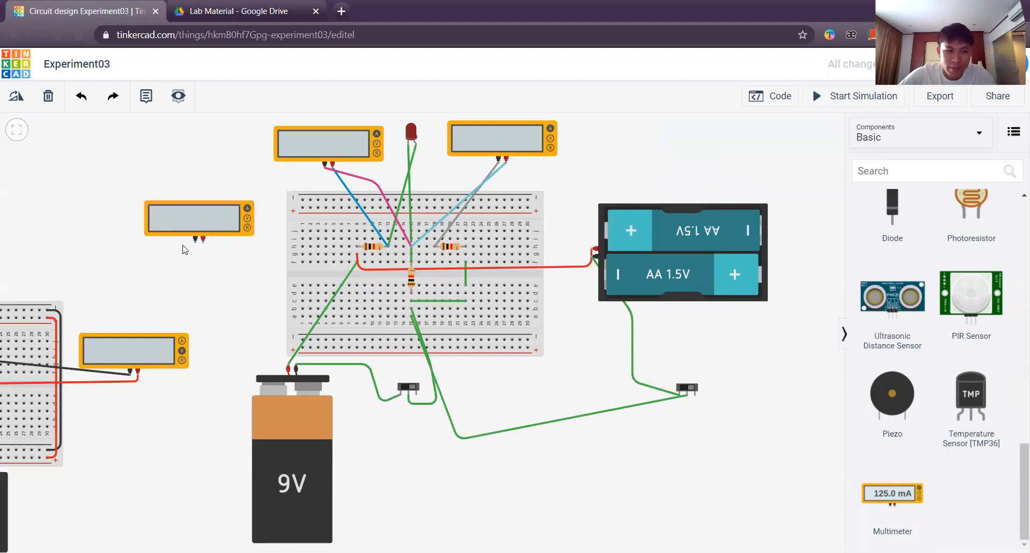
# Step: Delete the short wire above the vertical resistor and wire the third ammeter's positive terminal to hole g15, checking against Figure 3.3
pyautogui.click(411, 260)
pyautogui.press('Delete')
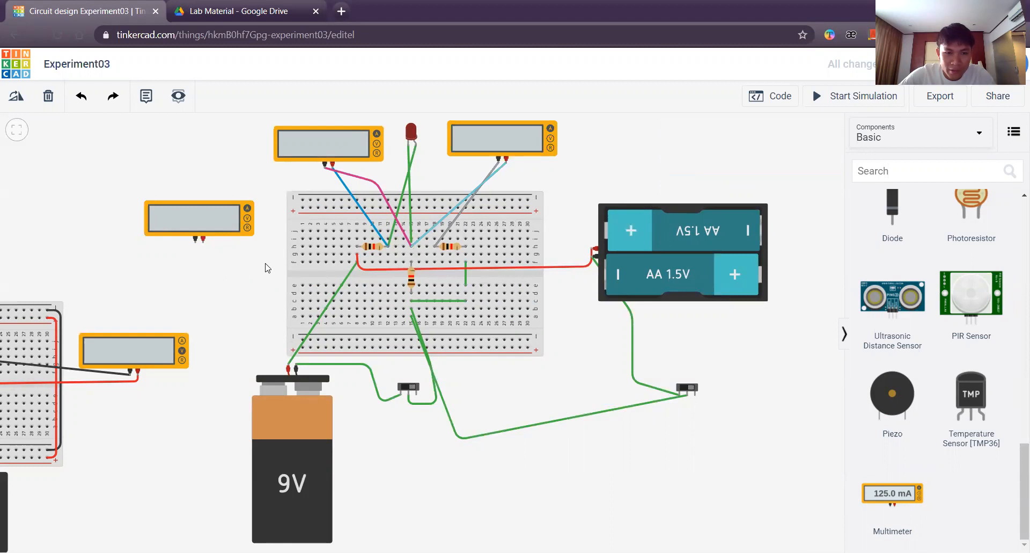
pyautogui.click(203, 239)
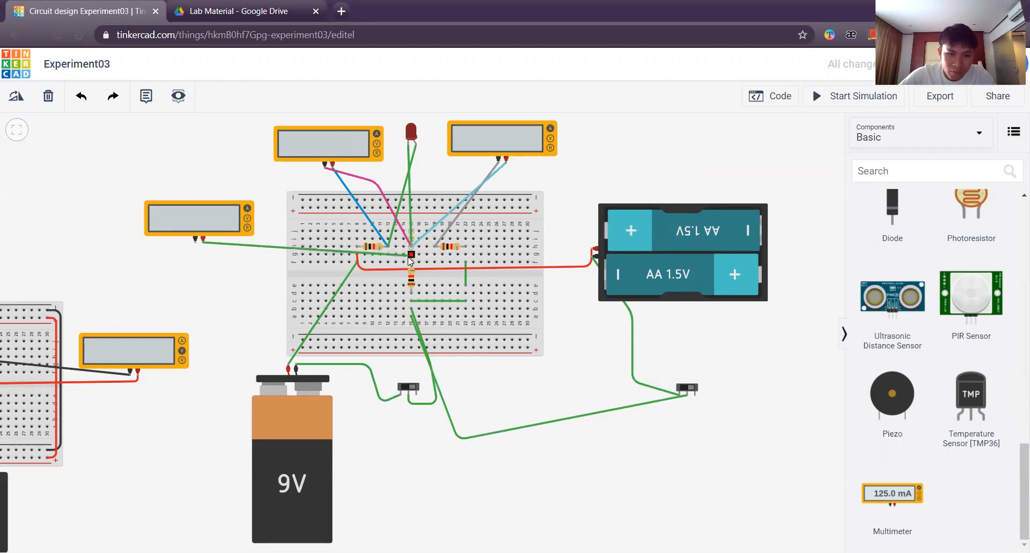
pyautogui.click(409, 256)
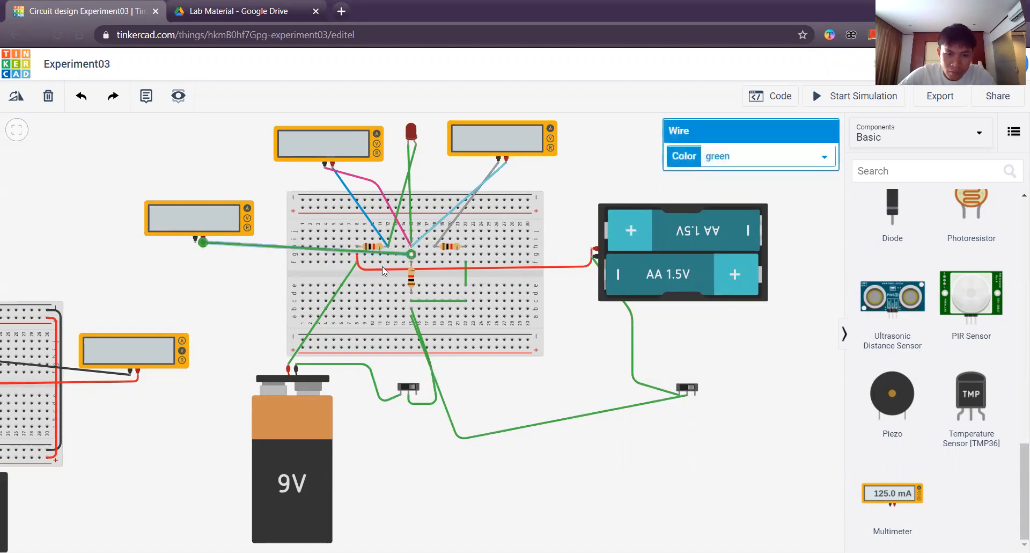
pyautogui.click(242, 290)
pyautogui.click(226, 7)
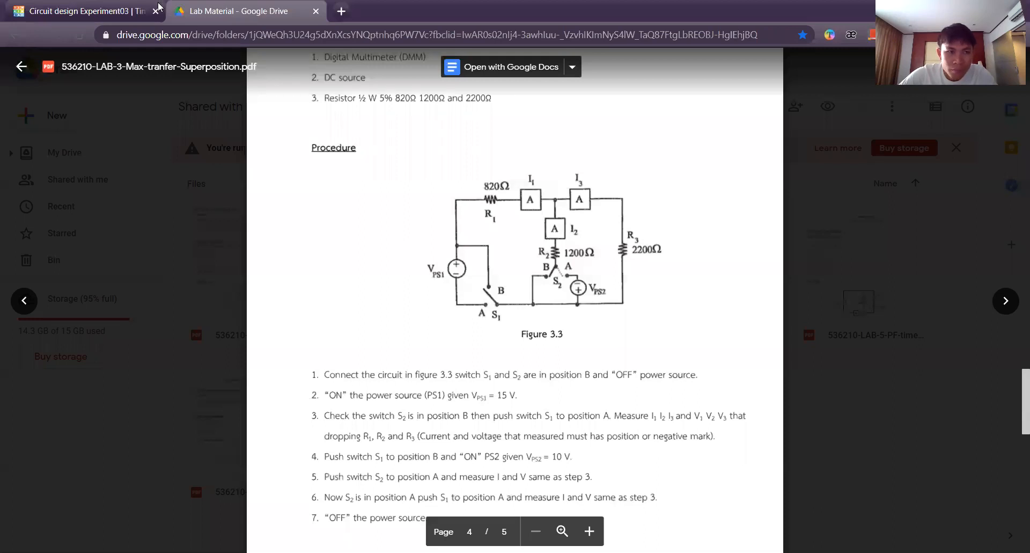
pyautogui.click(119, 11)
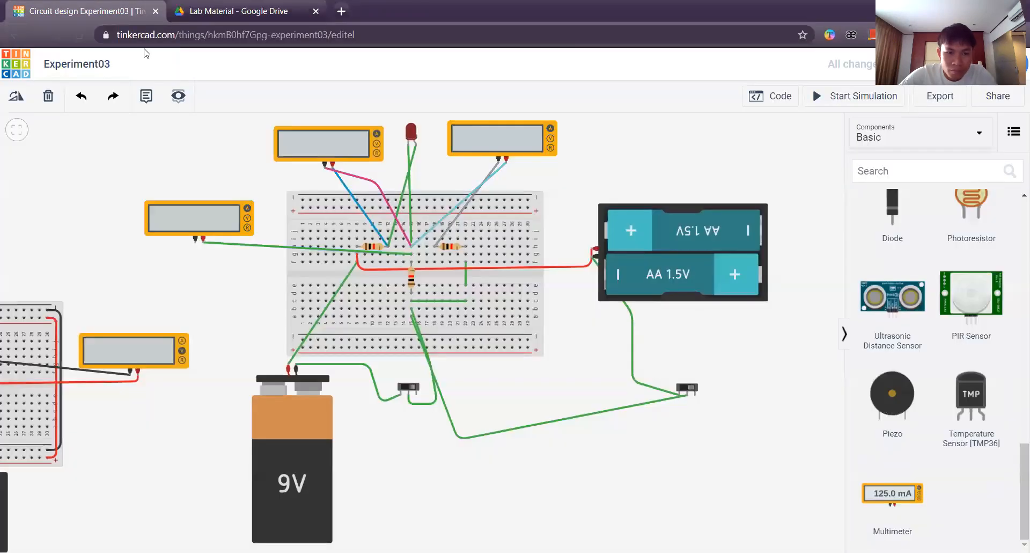
# Step: Rotate the vertical 1 kΩ resistor to a diagonal and shift it so its lower end sits in breadboard column 15
pyautogui.click(412, 279)
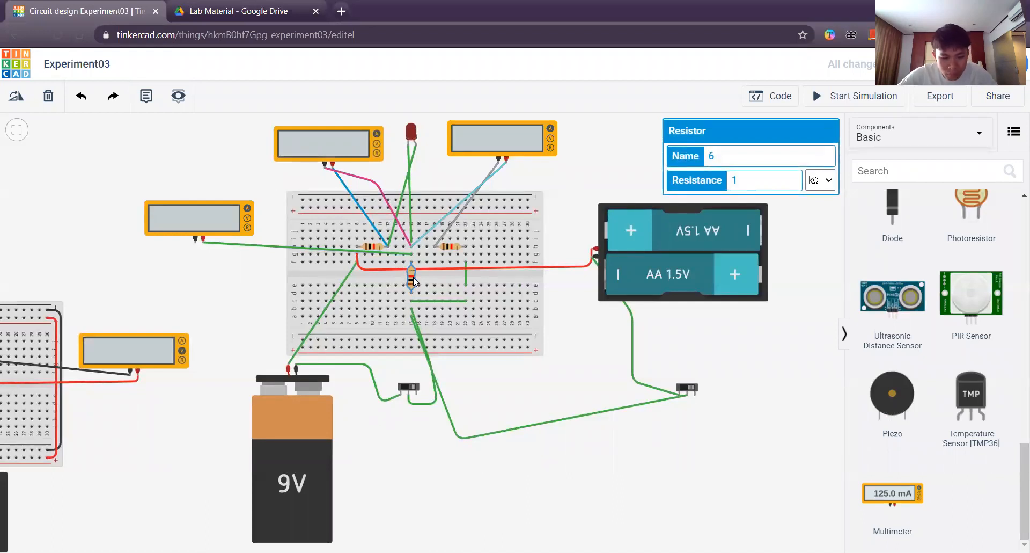
pyautogui.press('r')
pyautogui.press('r')
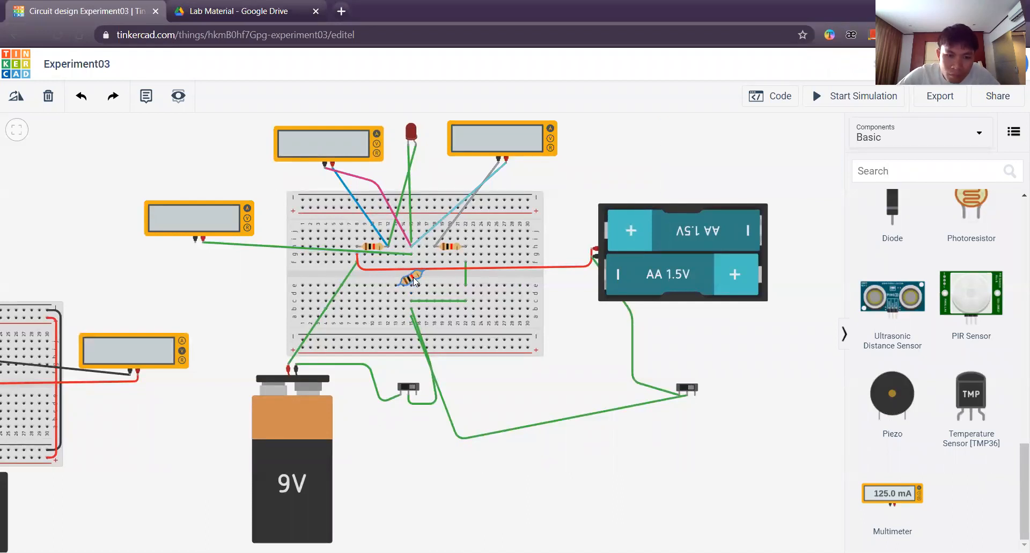
pyautogui.moveTo(411, 283); pyautogui.dragTo(424, 289)
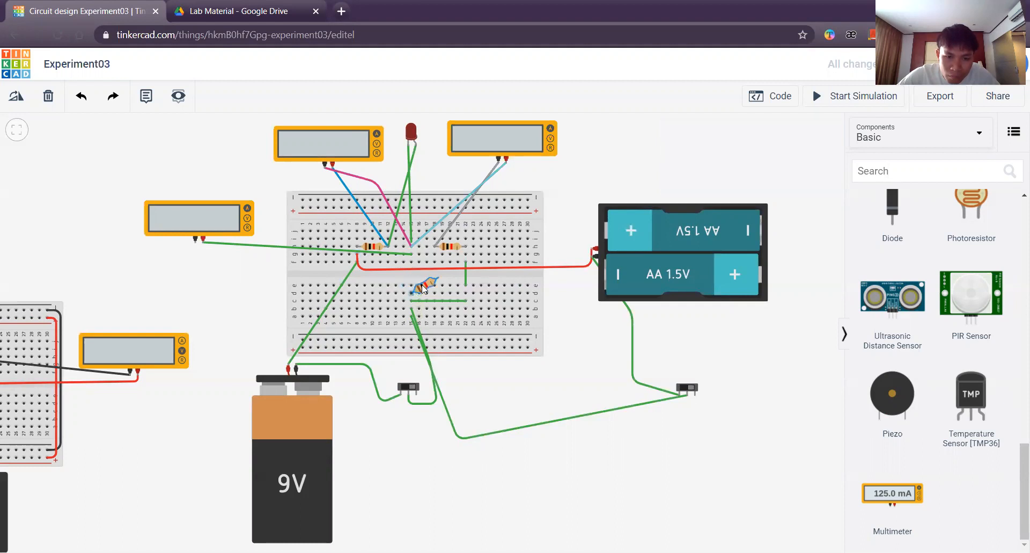
# Step: Color the wire from the third ammeter's positive terminal red
pyautogui.click(232, 248)
pyautogui.click(745, 157)
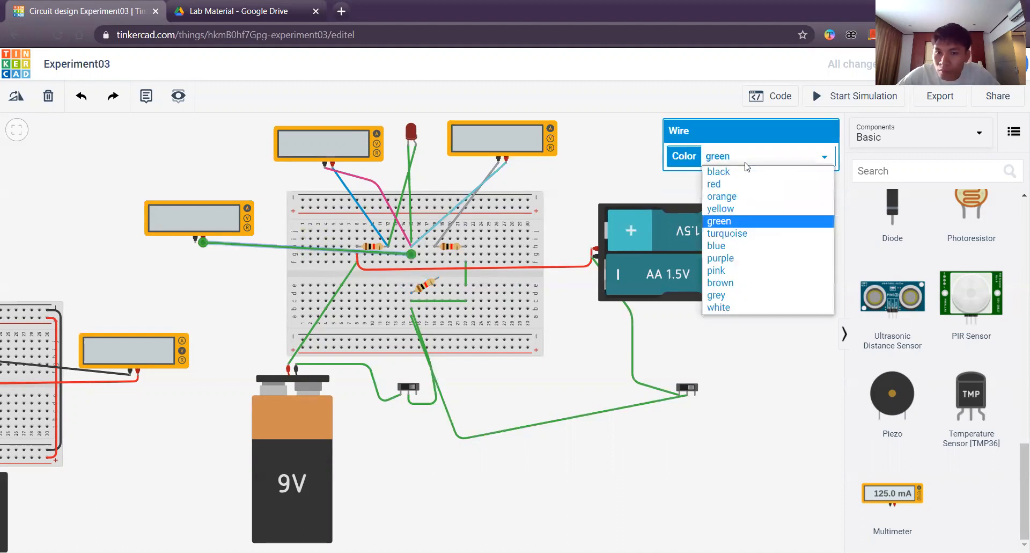
pyautogui.click(724, 184)
pyautogui.click(552, 185)
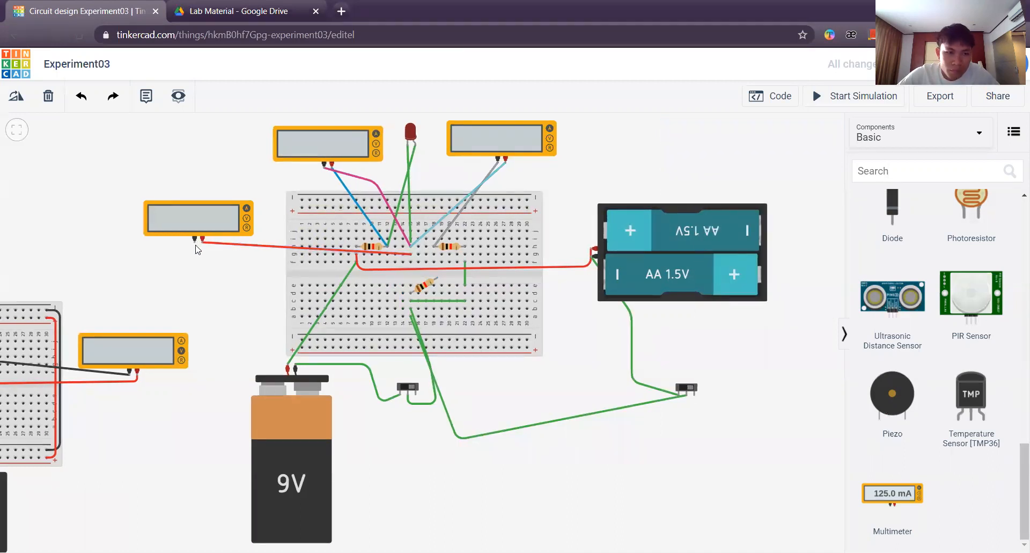
# Step: Wire the third ammeter's negative terminal to the upper end of the diagonal resistor and color the wire yellow
pyautogui.click(194, 246)
pyautogui.click(198, 272)
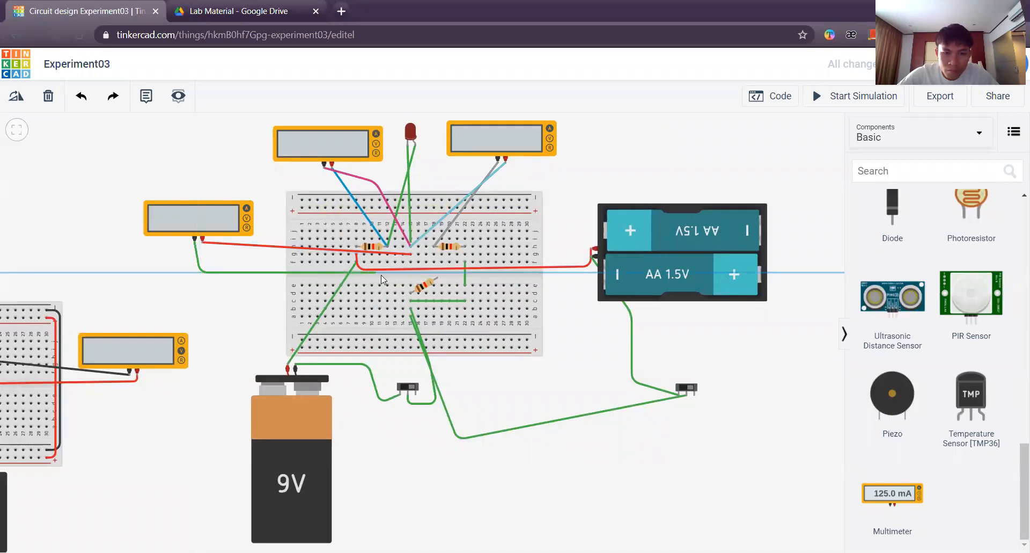
pyautogui.click(437, 277)
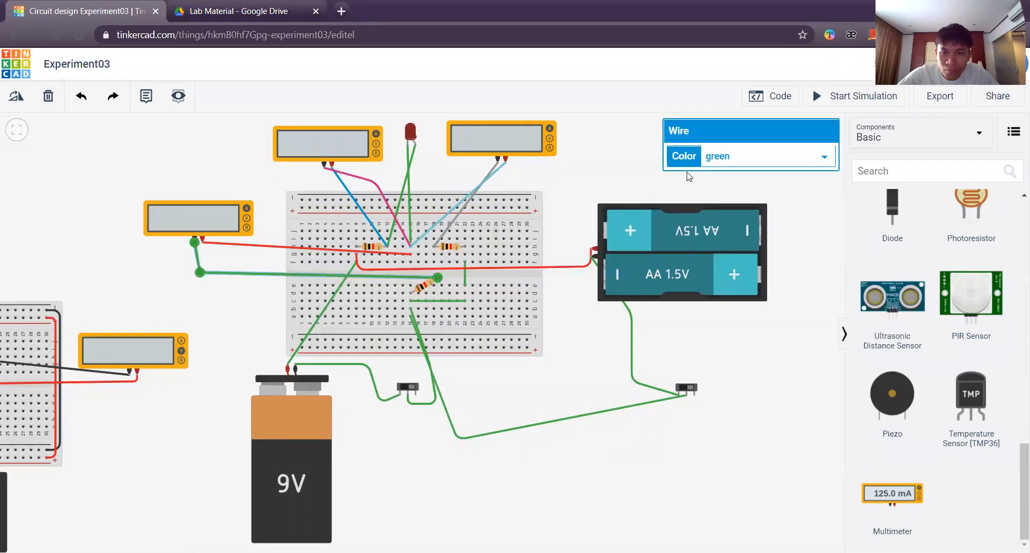
pyautogui.click(715, 161)
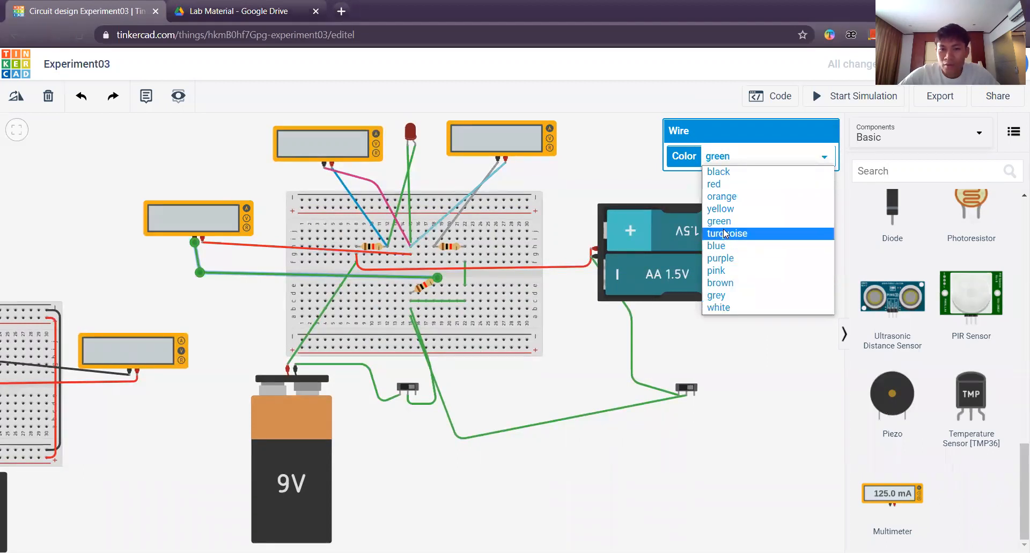
pyautogui.click(720, 209)
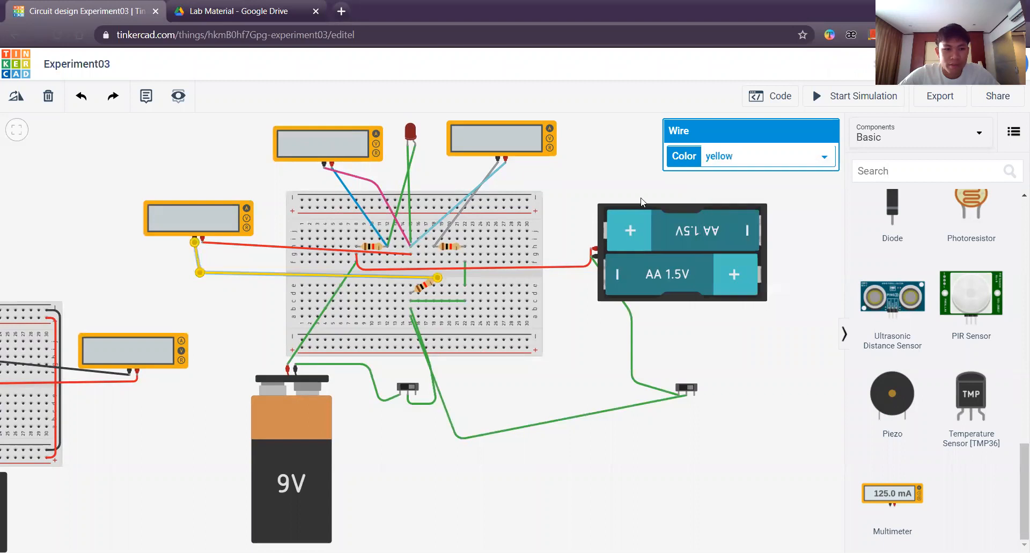
pyautogui.click(594, 174)
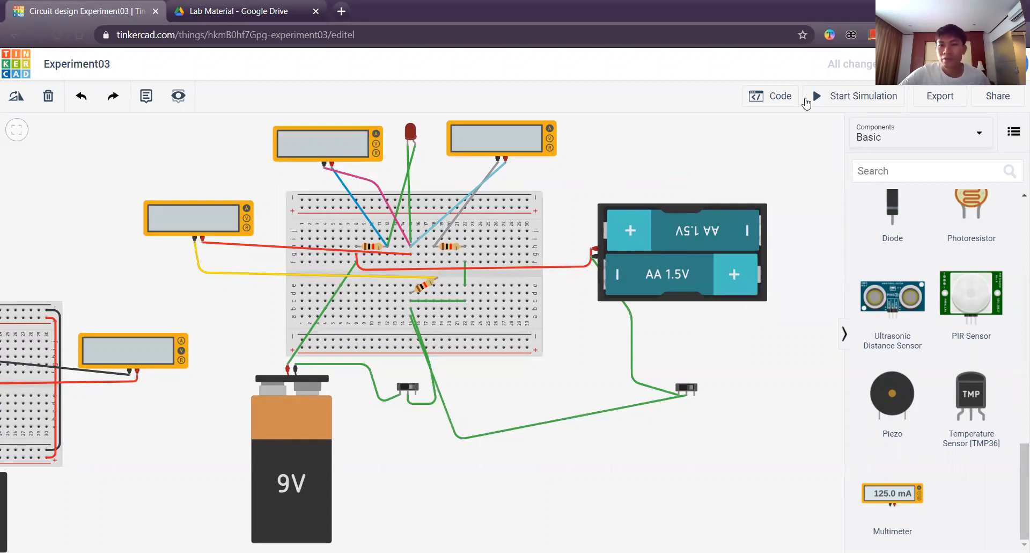
# Step: Simulate the circuit and toggle both slide switches to read the three branch currents with each source alone and both together
pyautogui.click(825, 105)
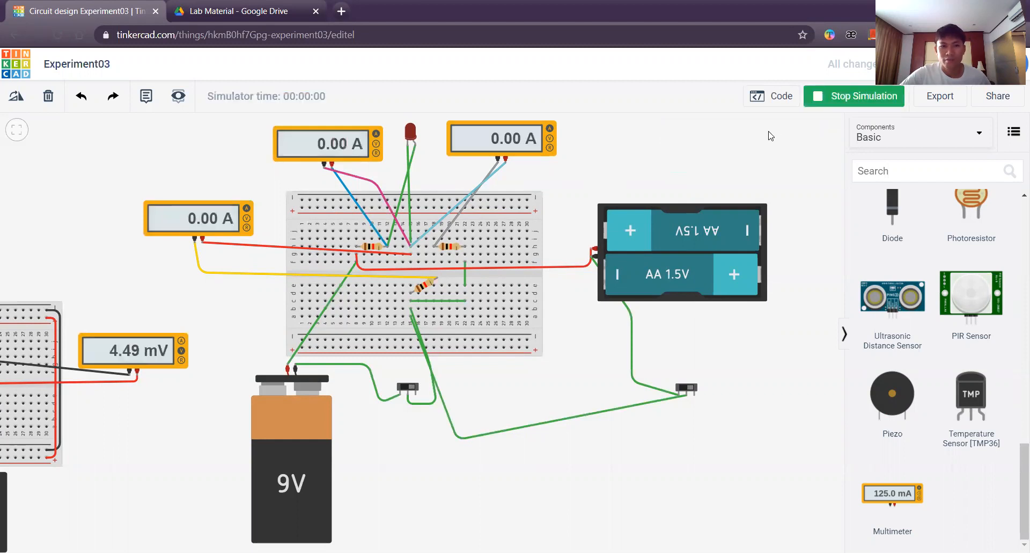
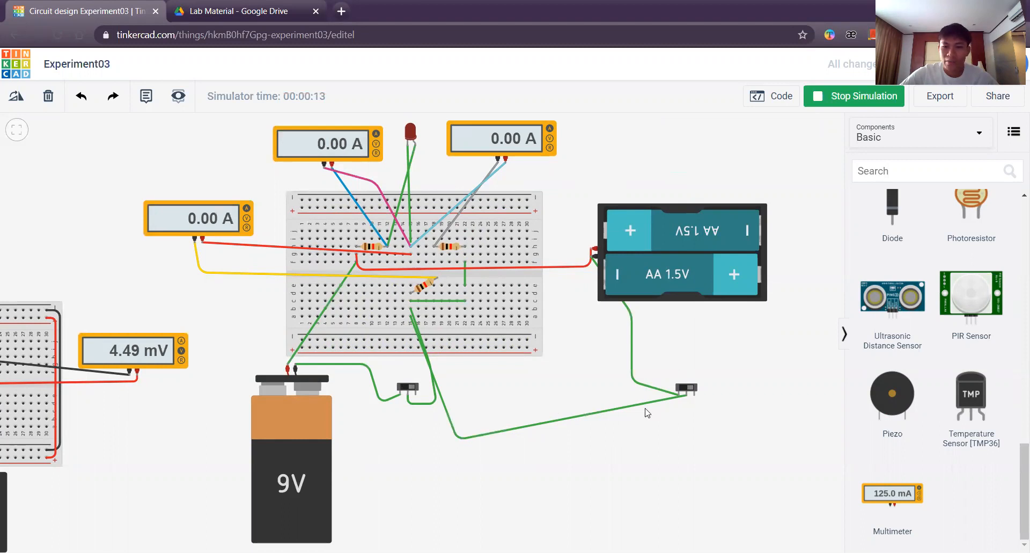
pyautogui.click(410, 389)
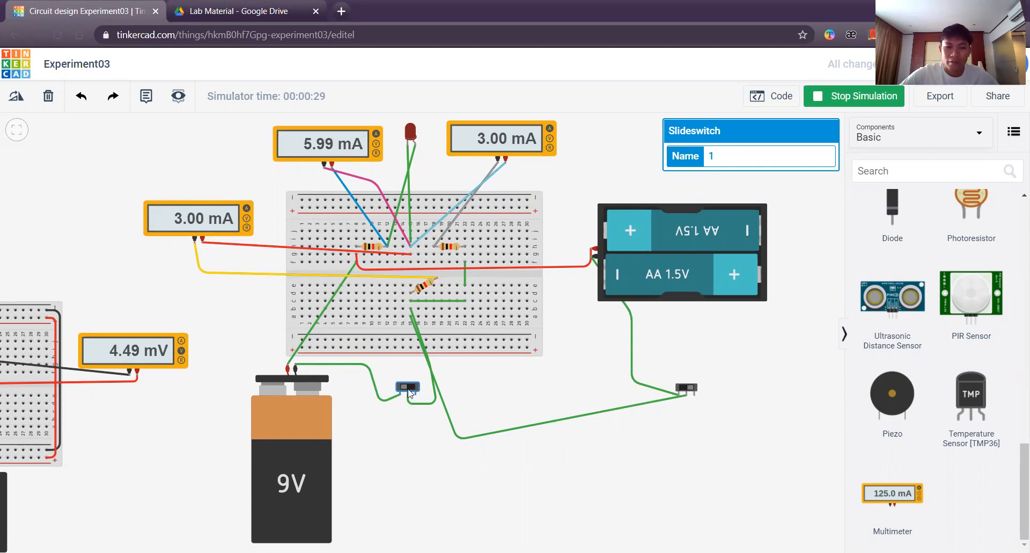
pyautogui.click(684, 391)
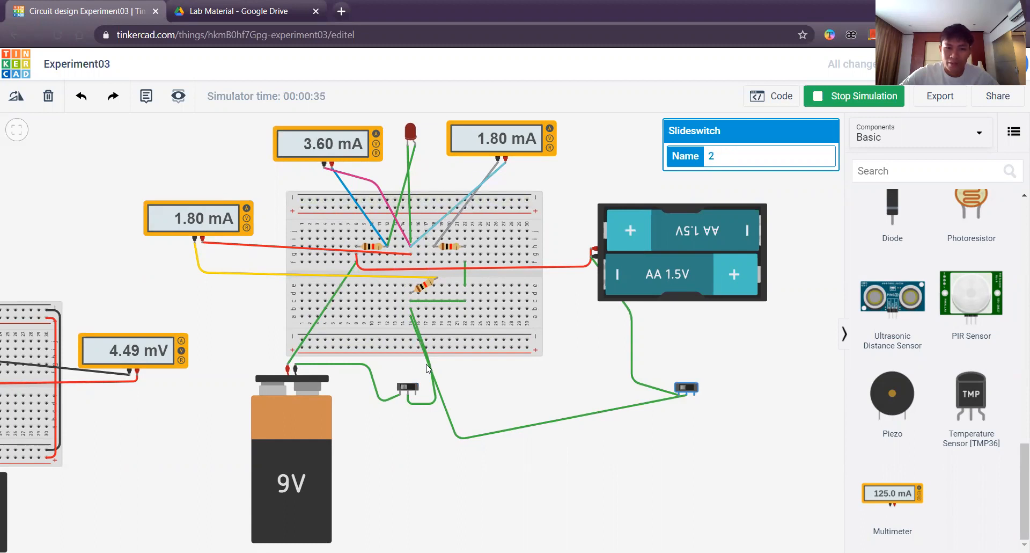
pyautogui.click(413, 388)
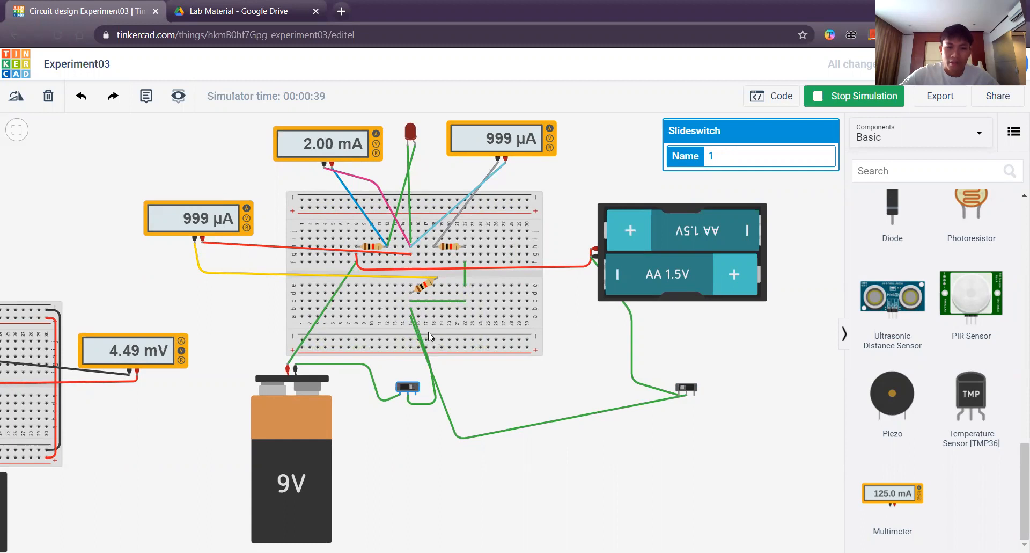
pyautogui.click(409, 389)
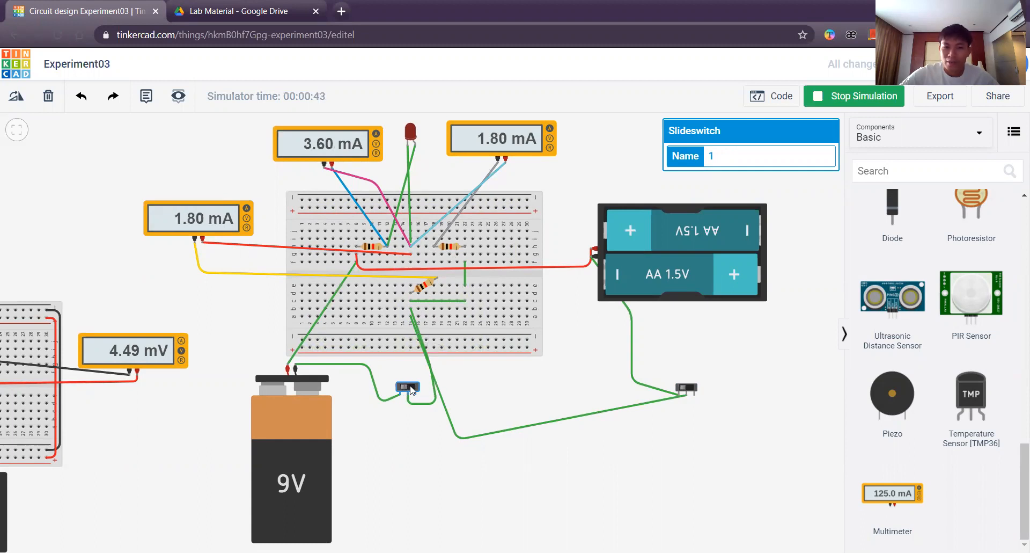
pyautogui.click(411, 390)
pyautogui.click(700, 396)
pyautogui.click(590, 389)
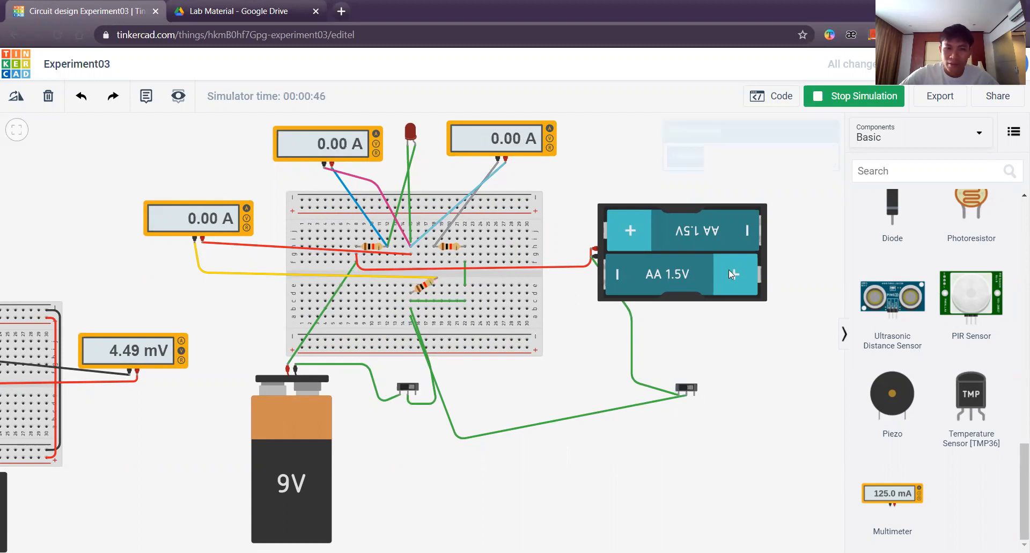
pyautogui.click(847, 102)
# Step: Review the Part 3 superposition equipment list and Figure 3.3 in the lab PDF, returning to the Tinkercad circuit
pyautogui.click(231, 15)
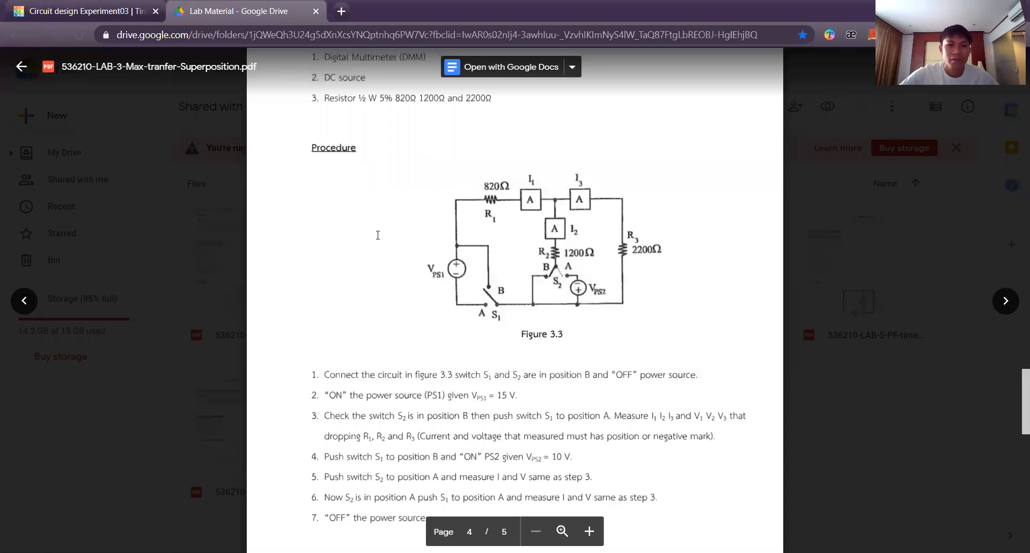
pyautogui.scroll(3, 377, 234)
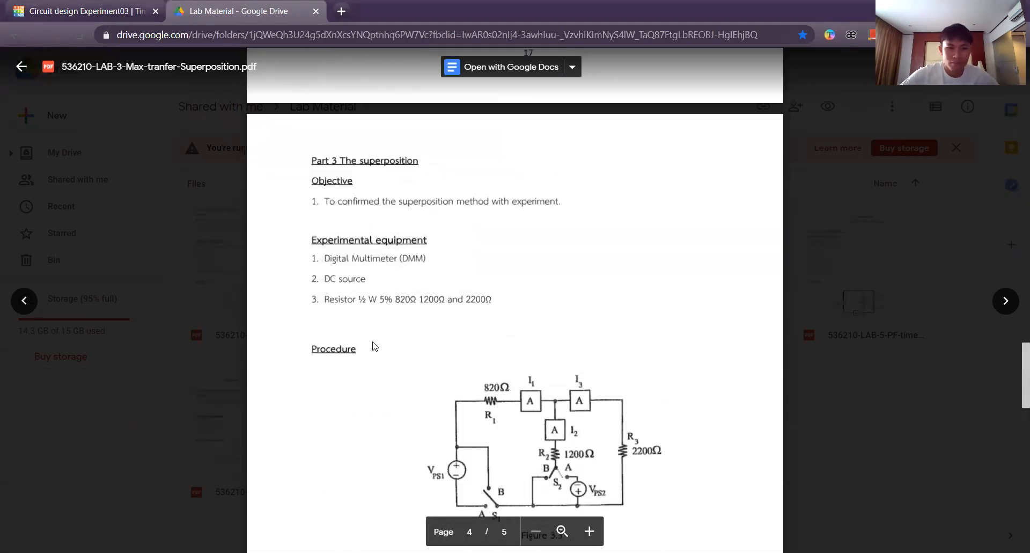
pyautogui.hotkey('ctrl', 'Tab')
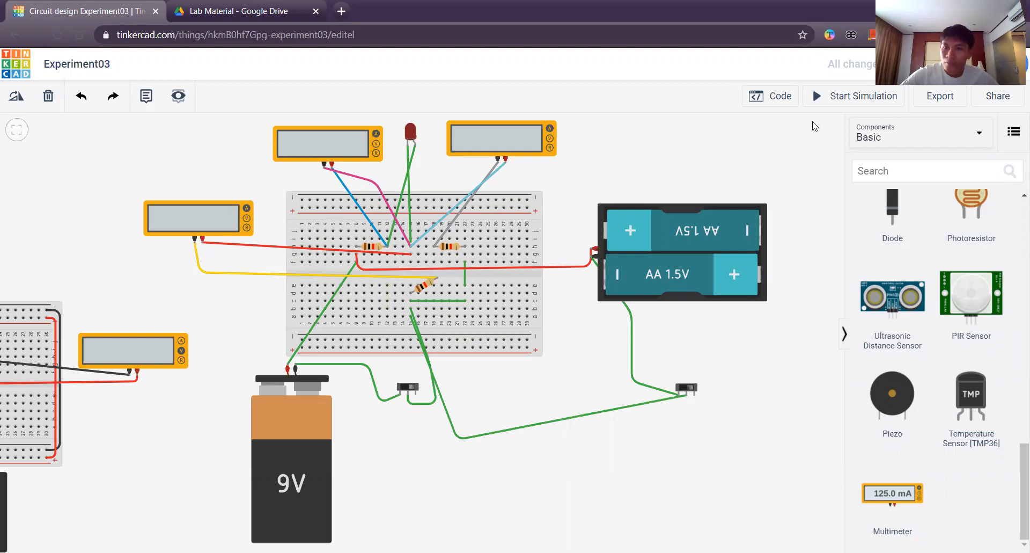
# Step: Run the simulation again and switch each battery on and off separately to compare the ammeter readings, ending by stopping it
pyautogui.click(819, 97)
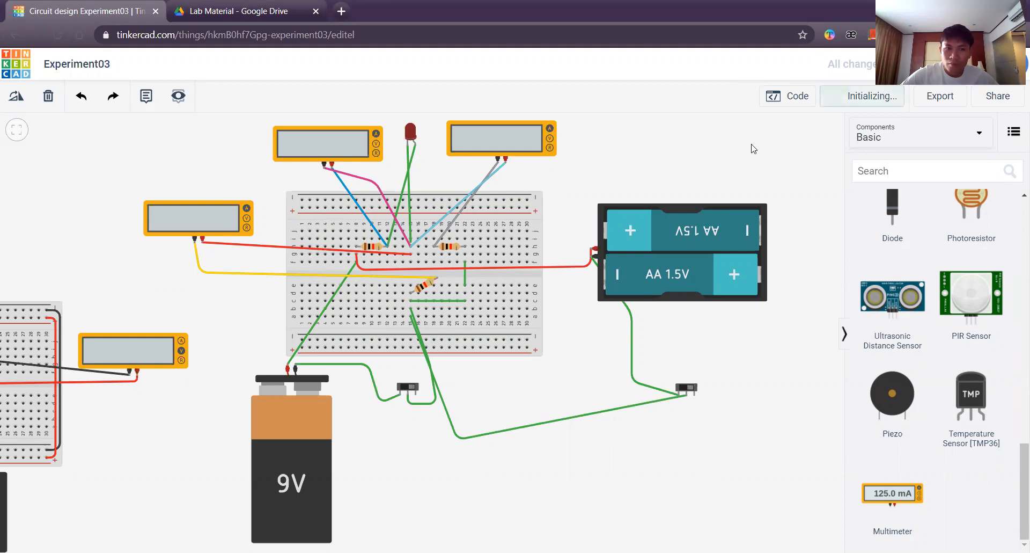
pyautogui.click(408, 390)
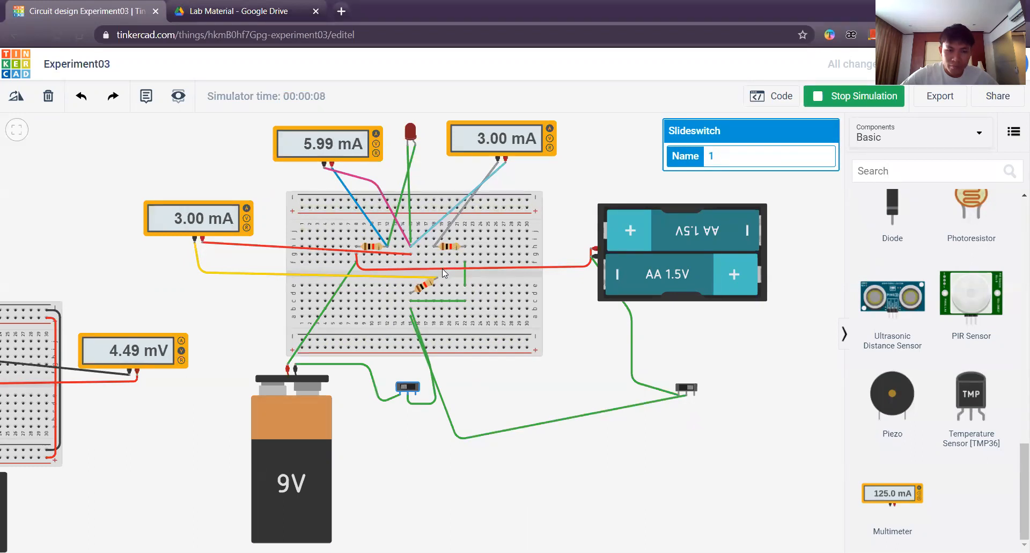
pyautogui.click(410, 387)
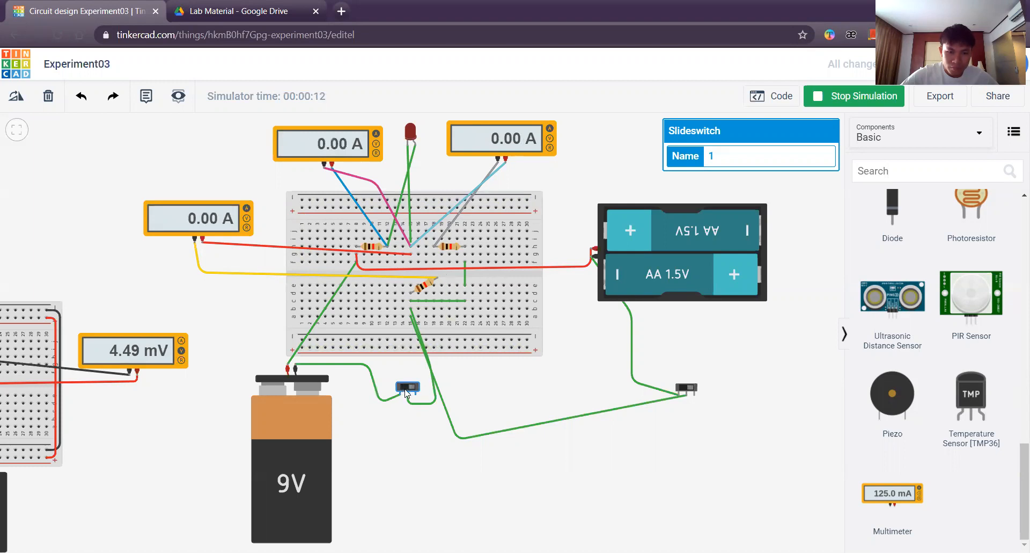
pyautogui.click(692, 388)
pyautogui.click(691, 391)
pyautogui.click(684, 389)
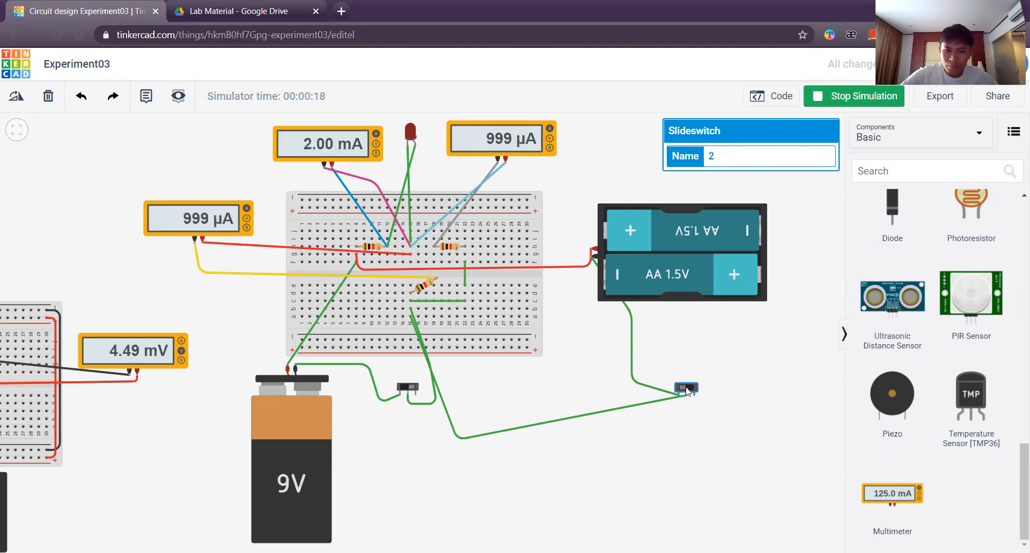
pyautogui.click(687, 389)
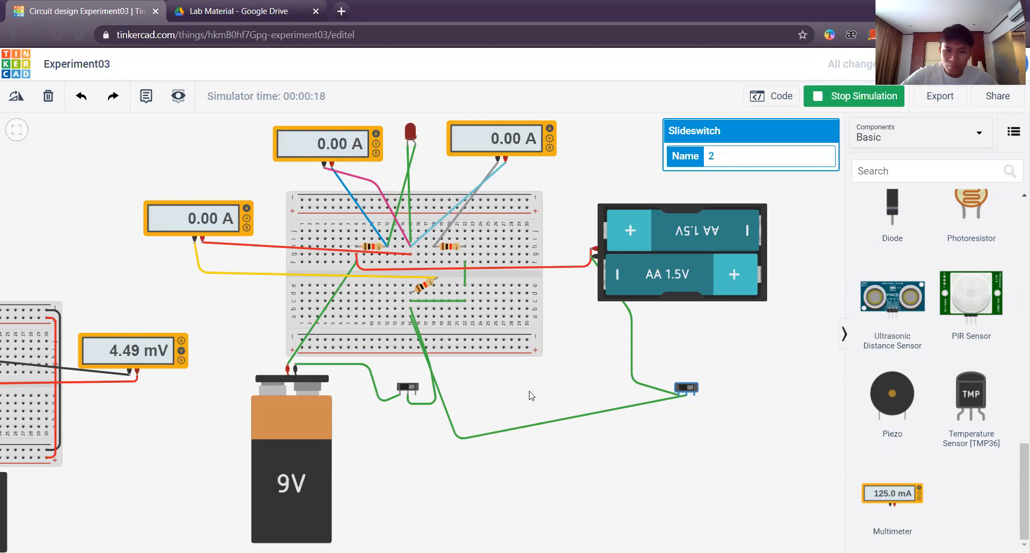
pyautogui.click(854, 100)
# Step: Delete both green wires connecting the LED to the breadboard
pyautogui.click(405, 172)
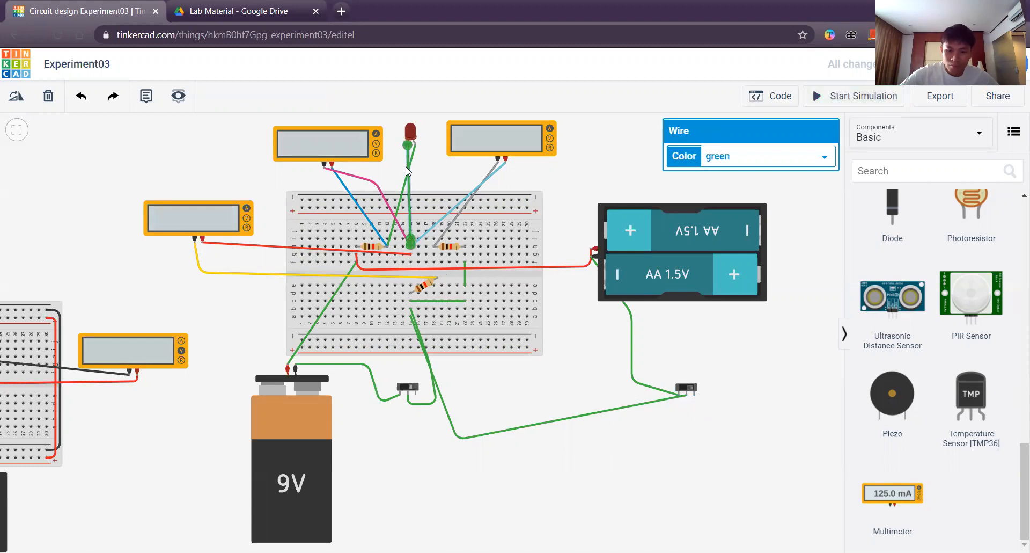
pyautogui.press('Delete')
pyautogui.click(406, 170)
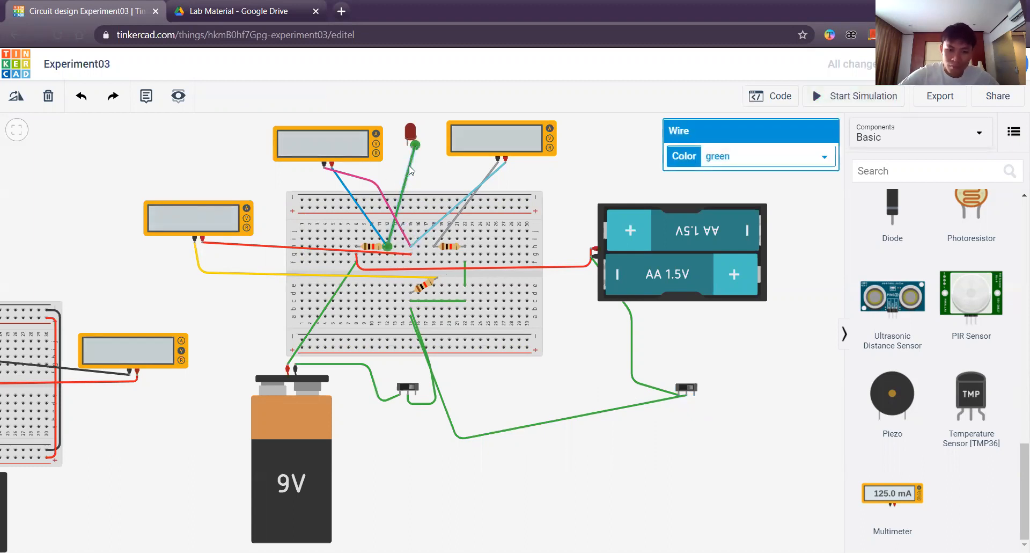
pyautogui.press('Delete')
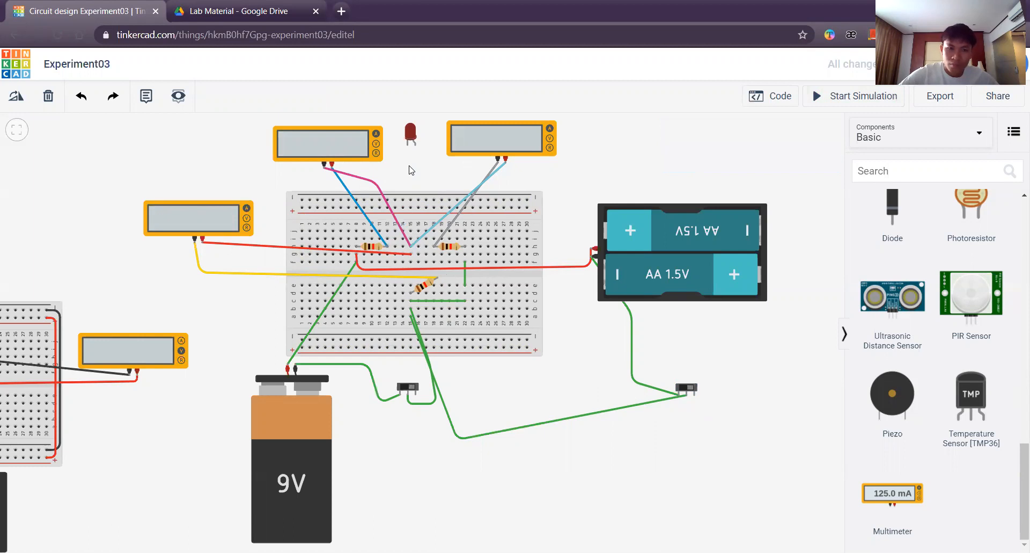
# Step: Wire the LED's two legs to the inner ends of the two upper resistors, one leg to each resistor
pyautogui.click(411, 134)
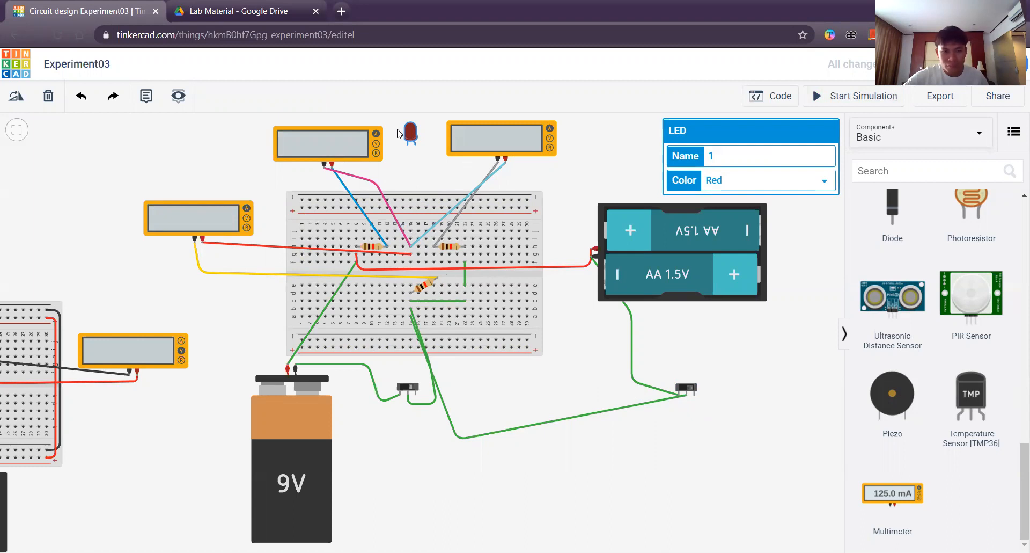
pyautogui.click(413, 155)
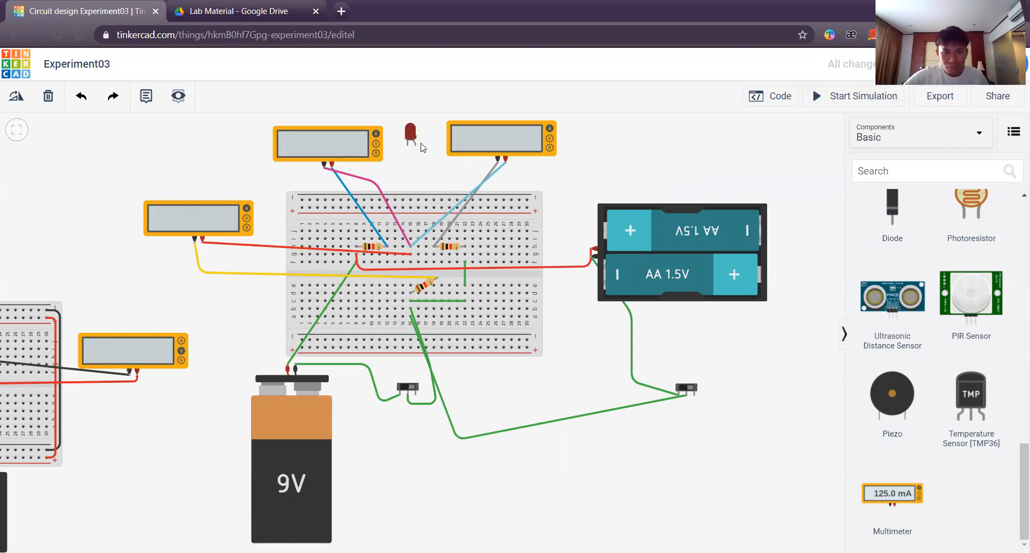
pyautogui.moveTo(414, 145); pyautogui.dragTo(389, 250)
pyautogui.click(424, 170)
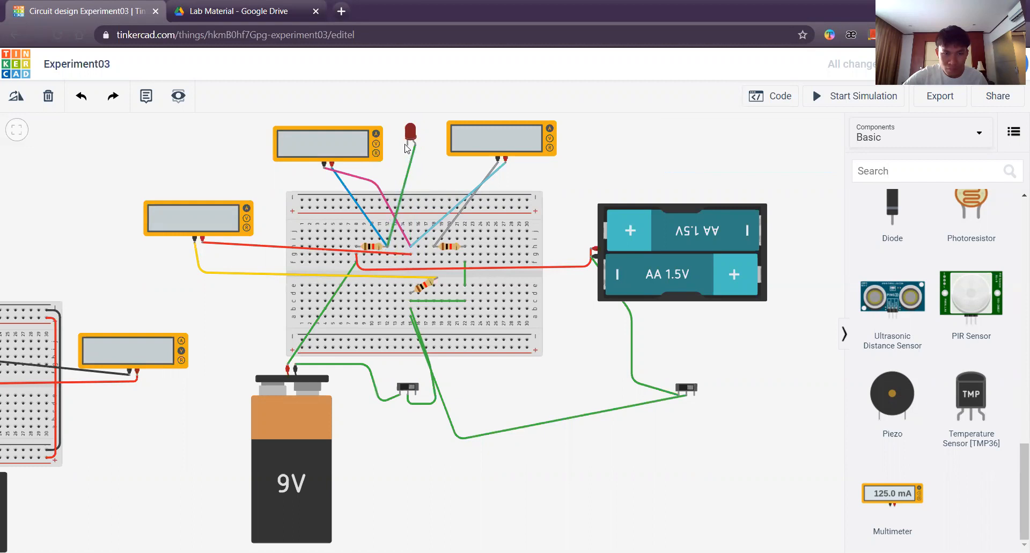
pyautogui.moveTo(408, 156); pyautogui.dragTo(435, 248)
pyautogui.click(590, 178)
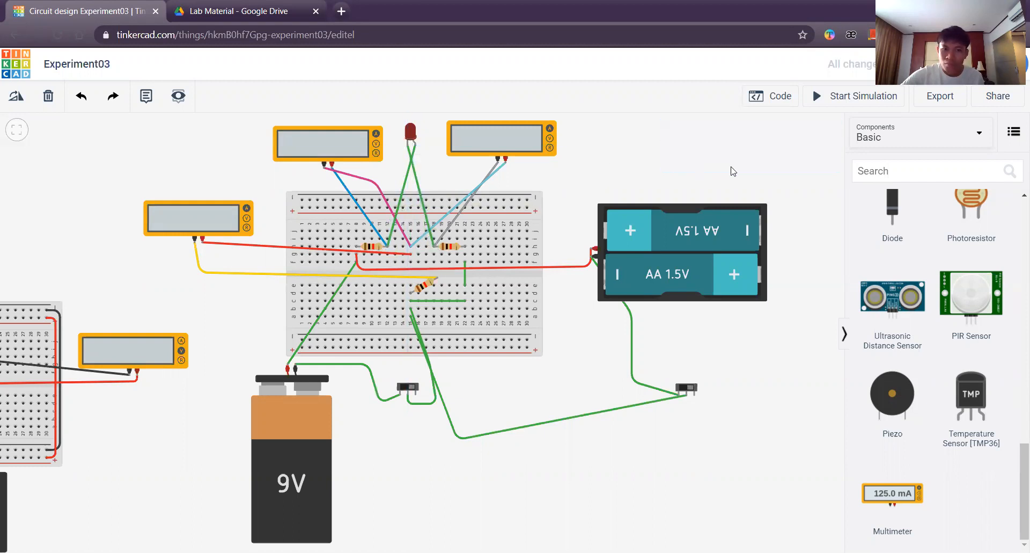
# Step: Simulate the rewired LED circuit, toggle both slide switches, and stop the simulation
pyautogui.click(840, 97)
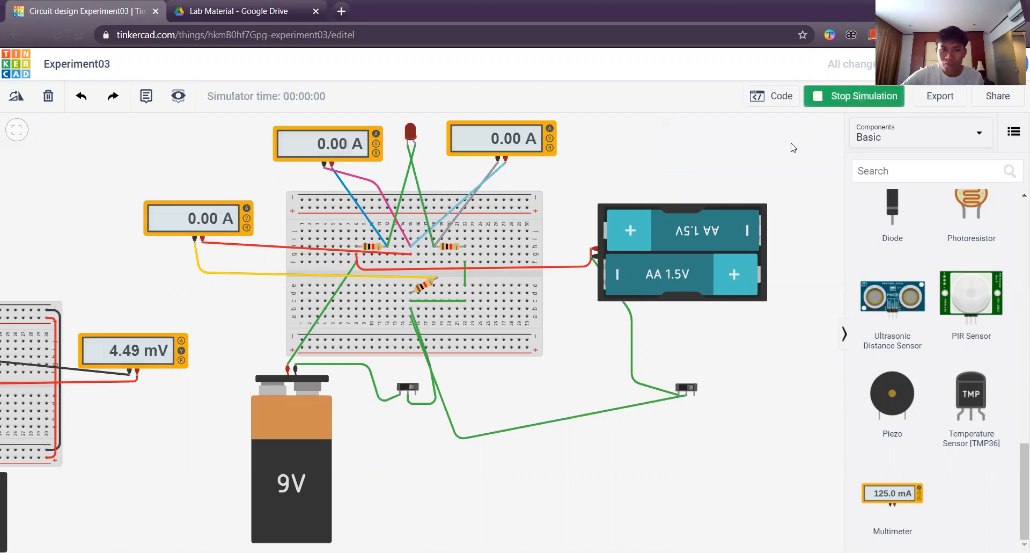
pyautogui.click(408, 387)
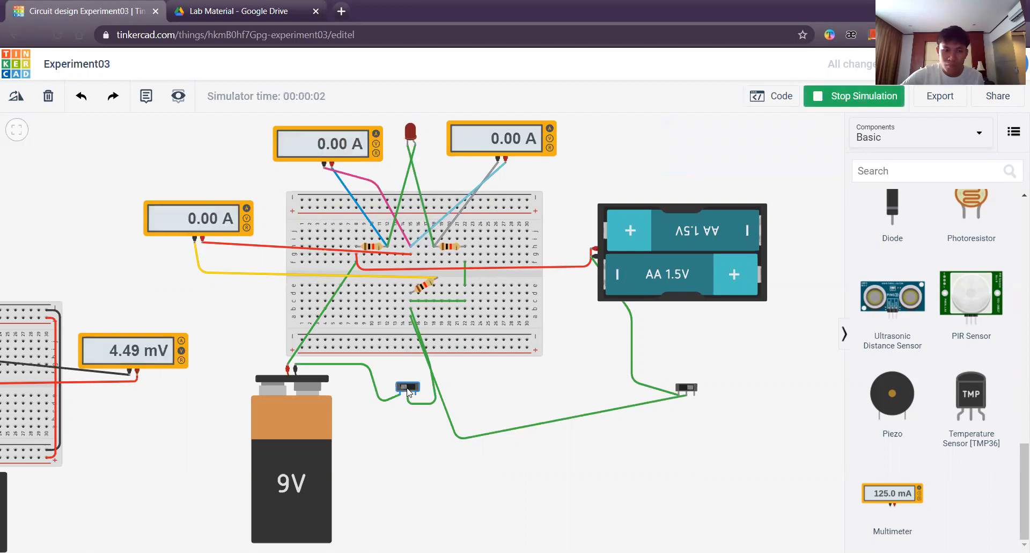
pyautogui.click(686, 390)
pyautogui.click(855, 100)
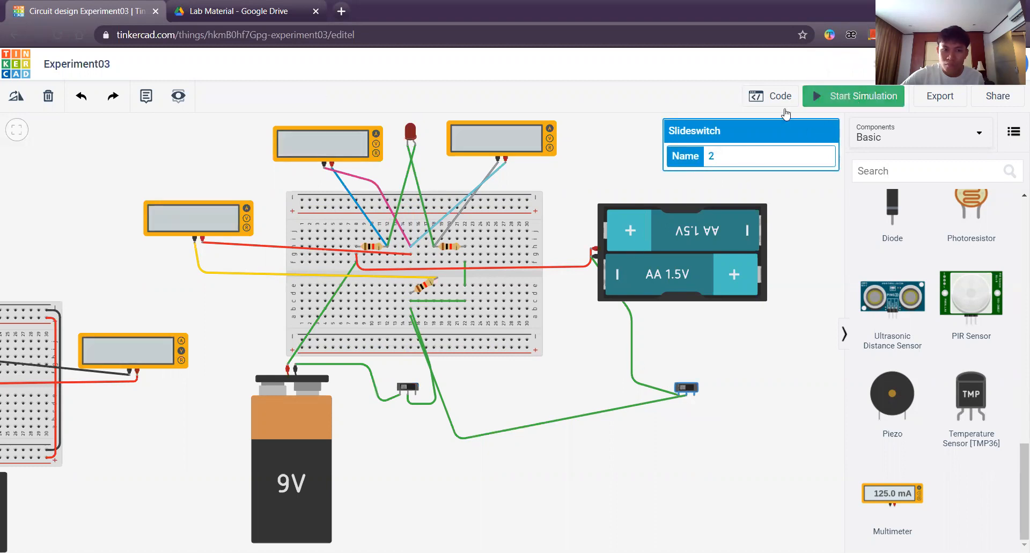
# Step: Delete the LED's green wire to the right-hand upper resistor and colour the wire from slide switch 2 to the breadboard yellow
pyautogui.click(413, 167)
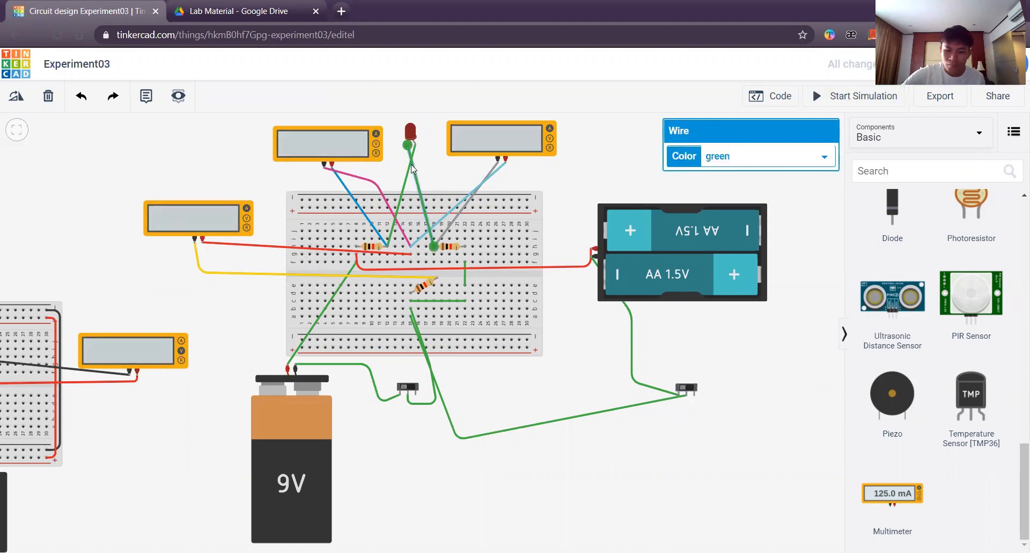
pyautogui.click(413, 168)
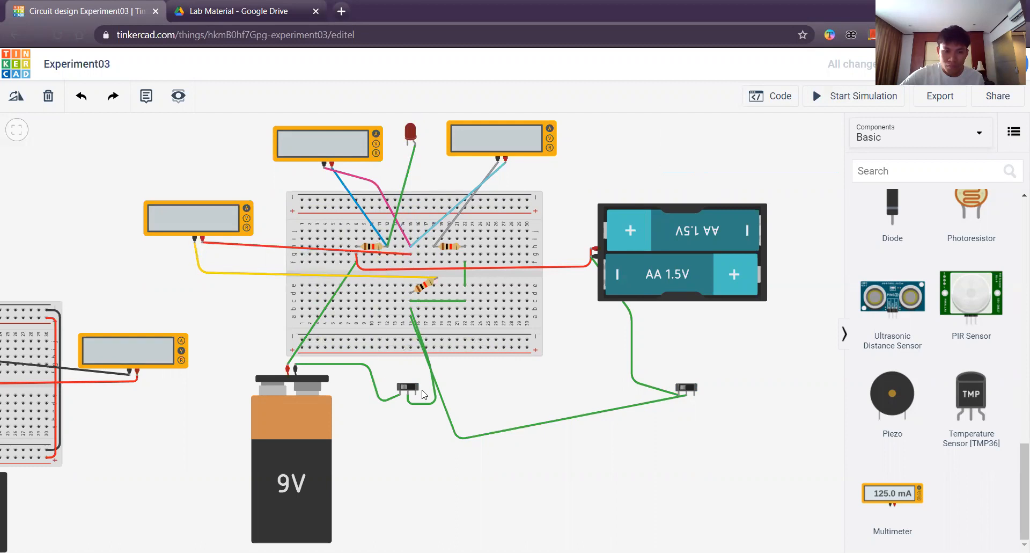
pyautogui.click(449, 416)
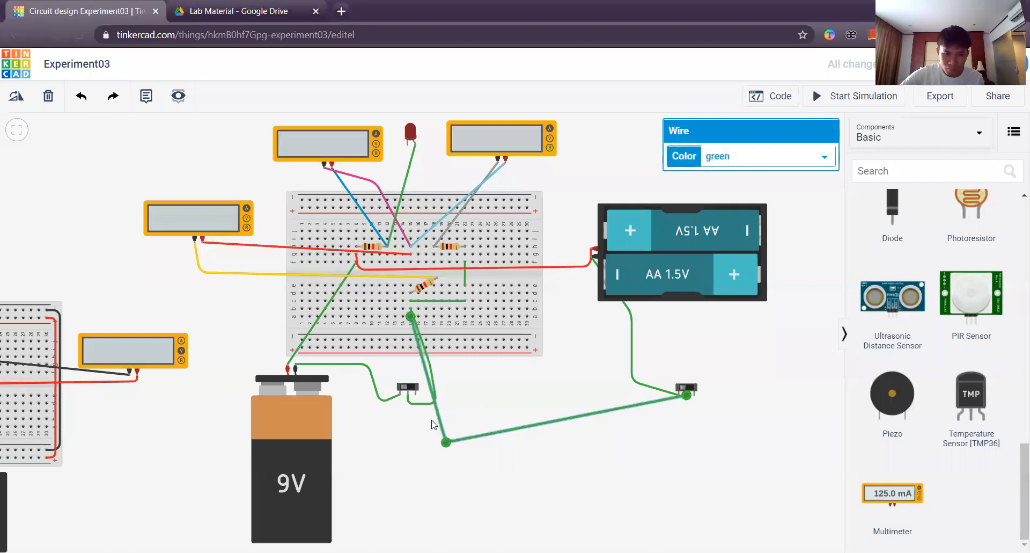
pyautogui.click(724, 163)
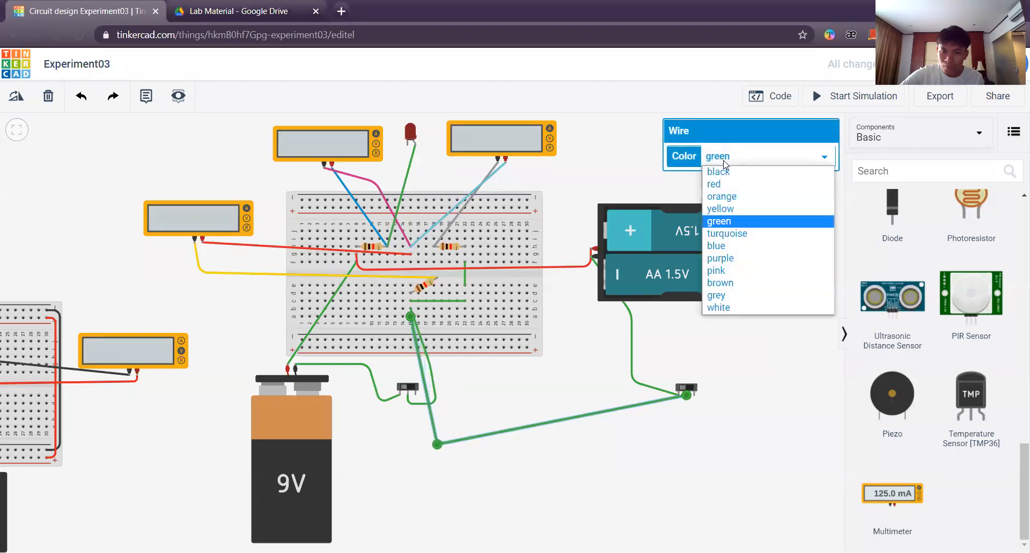
pyautogui.click(736, 209)
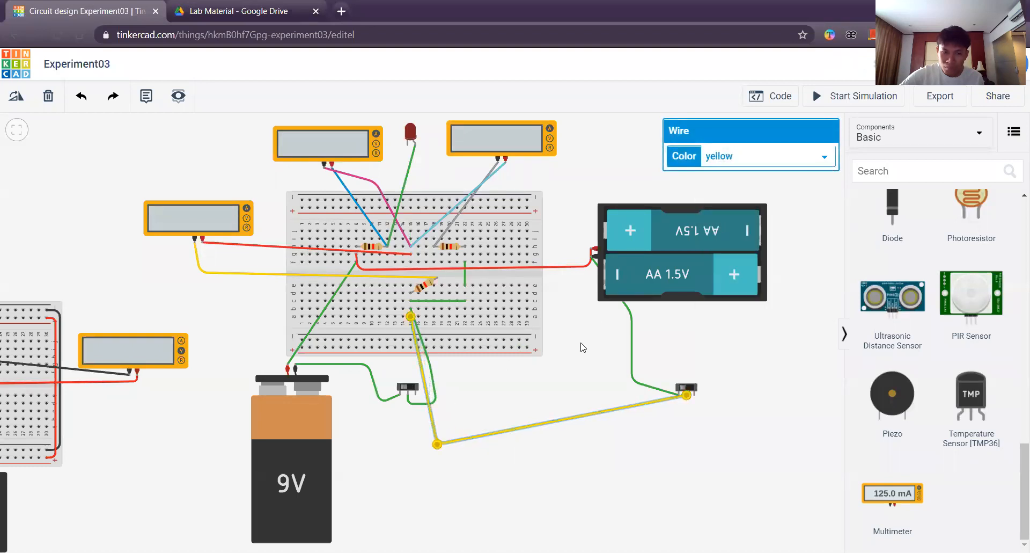
pyautogui.click(583, 347)
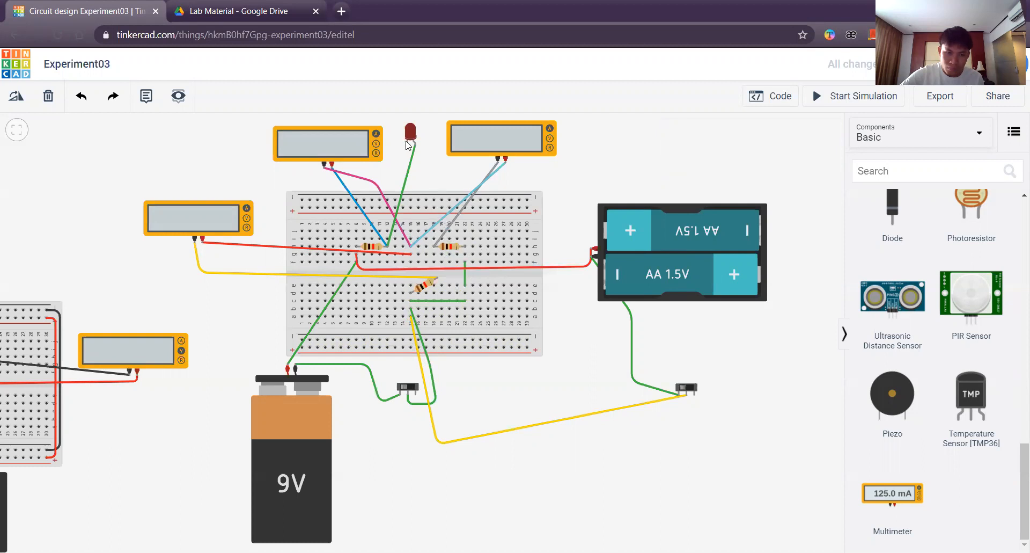
# Step: Wire the LED's free leg to the breadboard column holding the left end of the lower resistor
pyautogui.moveTo(409, 145)
pyautogui.mouseDown()
pyautogui.moveTo(410, 322)
pyautogui.moveTo(409, 276)
pyautogui.moveTo(418, 292)
pyautogui.moveTo(411, 285)
pyautogui.mouseUp()
pyautogui.click(410, 285)
pyautogui.click(578, 172)
# Step: Simulate the circuit with the new LED connection, toggle both slide switches, and stop the simulation
pyautogui.click(879, 97)
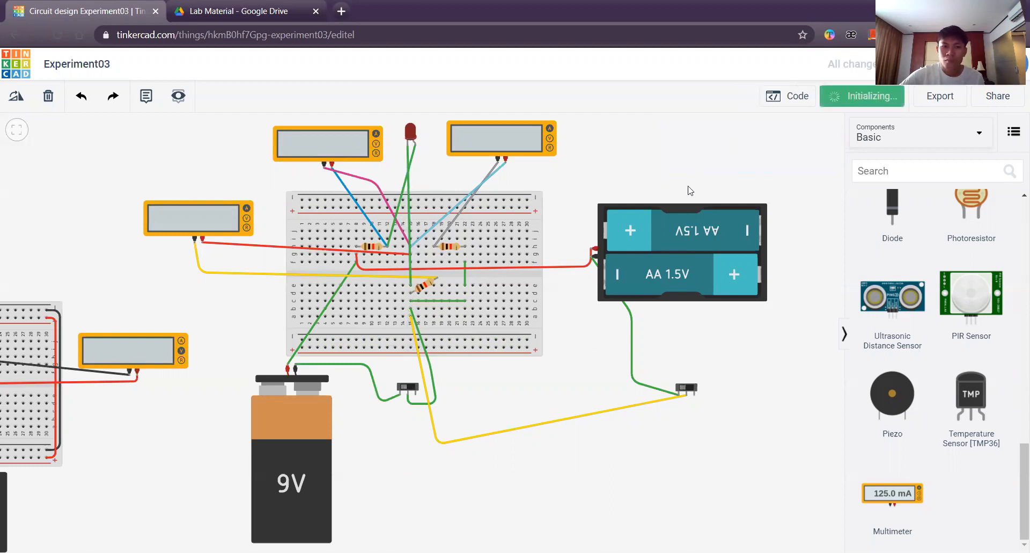
pyautogui.click(413, 388)
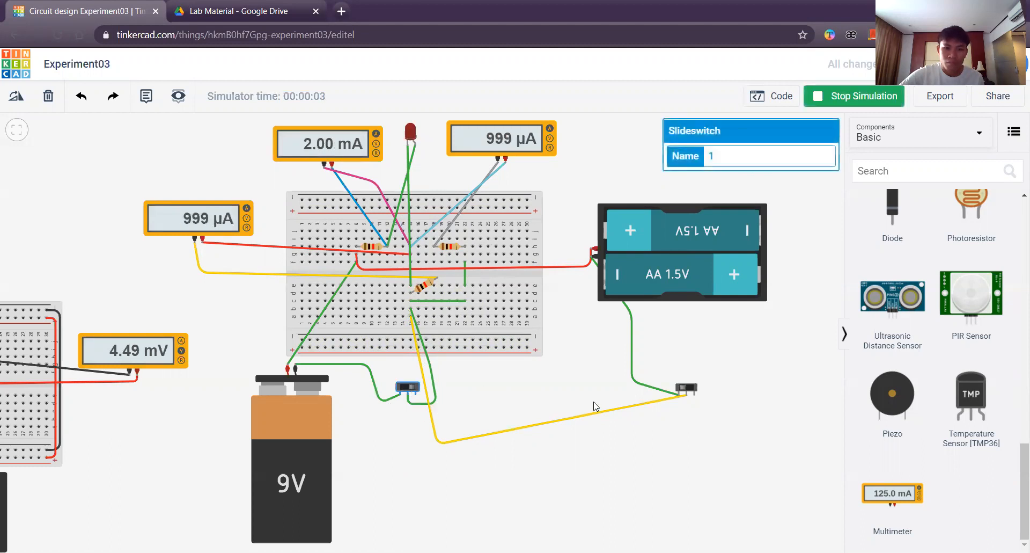
pyautogui.click(689, 389)
pyautogui.click(398, 389)
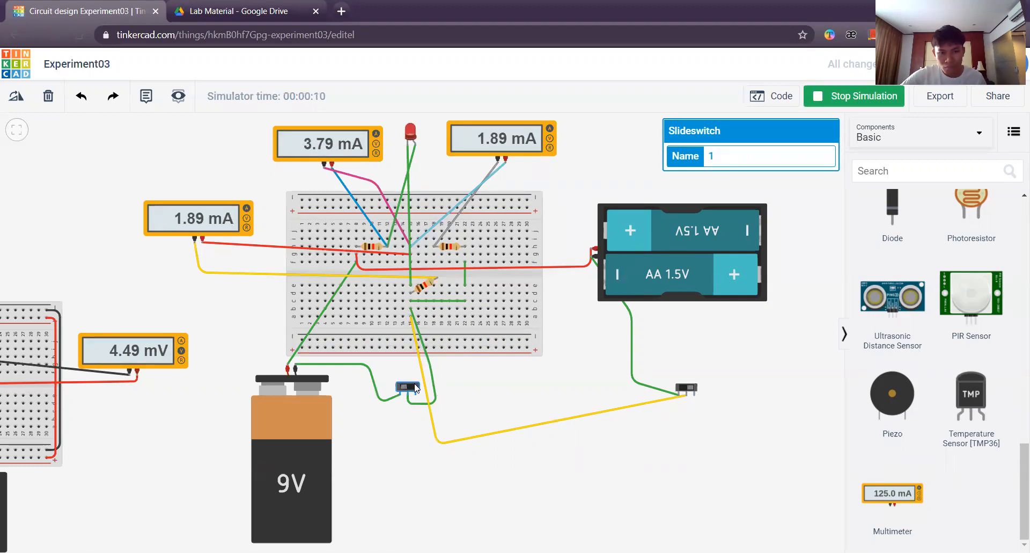
pyautogui.click(824, 101)
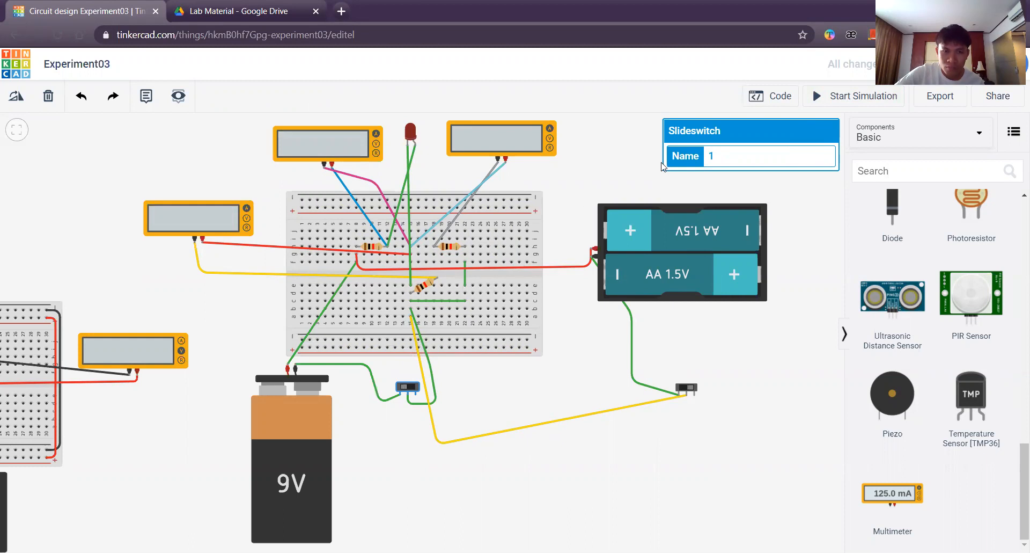
# Step: Restart the simulation and toggle slide switch 1 and slide switch 2 to check the LED and ammeters
pyautogui.click(857, 98)
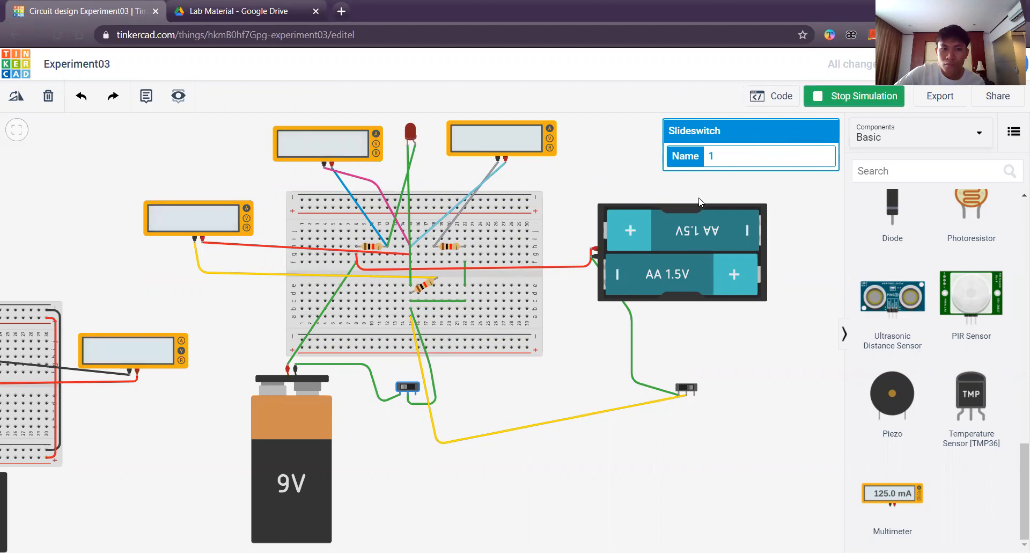
pyautogui.click(412, 387)
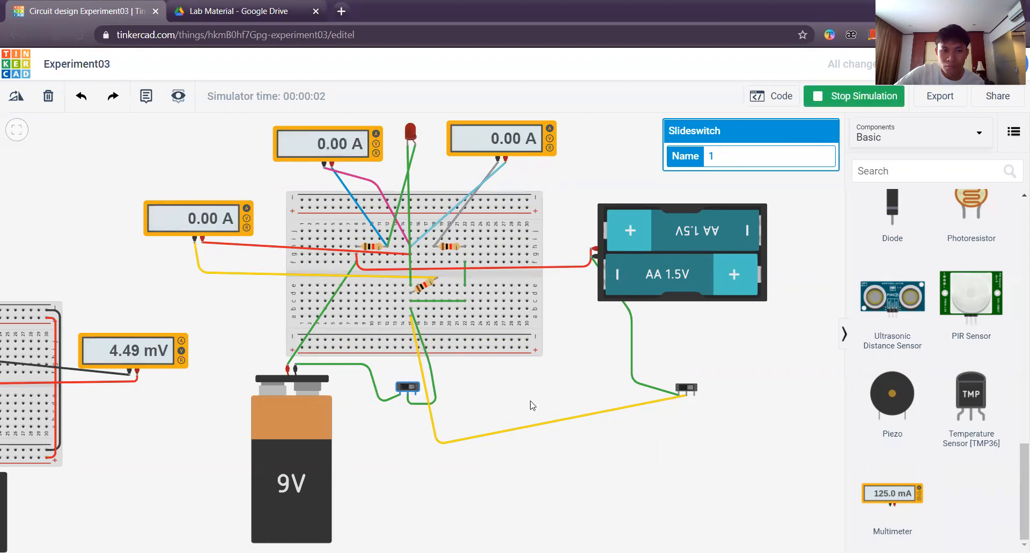
pyautogui.click(685, 387)
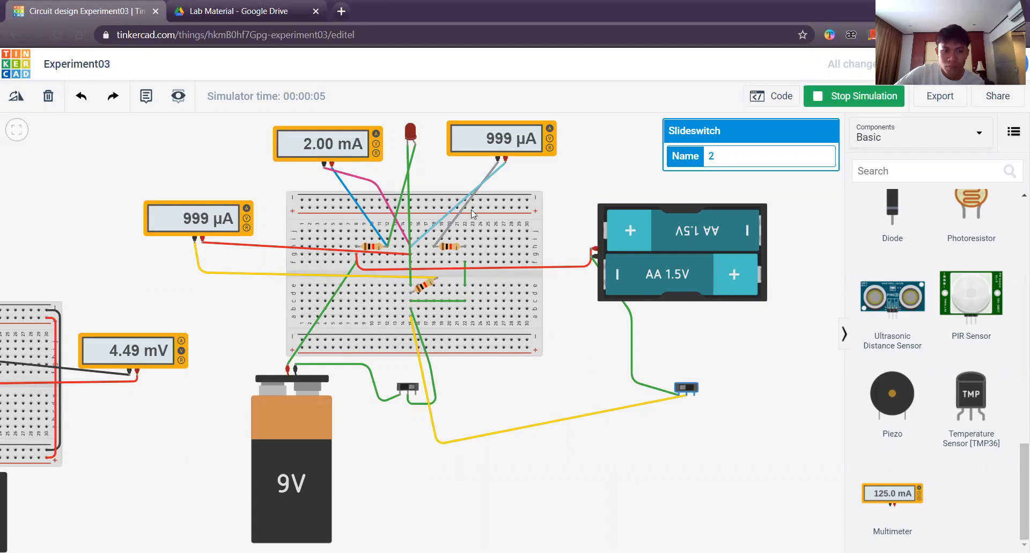
# Step: Change the LED's colour to orange while the simulation is running
pyautogui.click(411, 131)
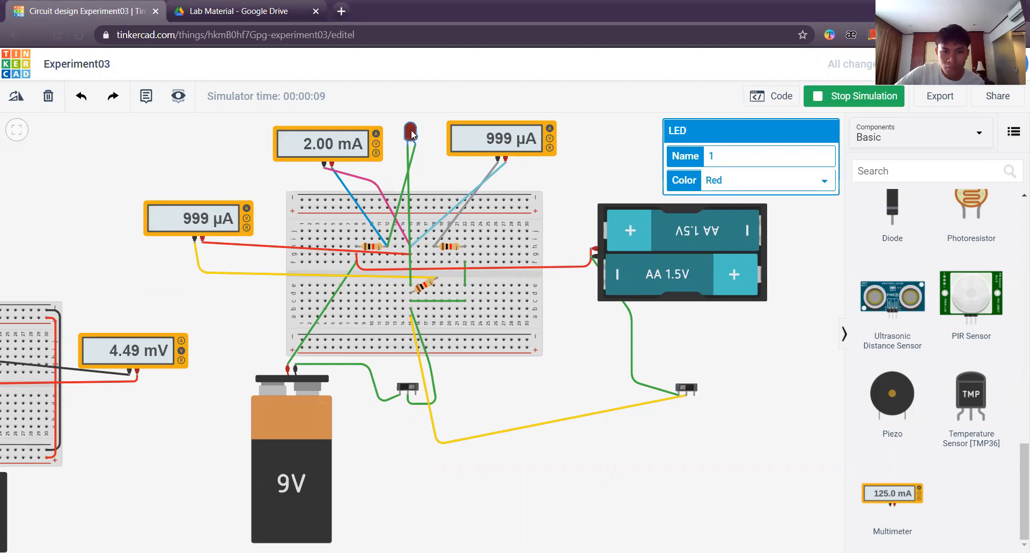
pyautogui.click(809, 181)
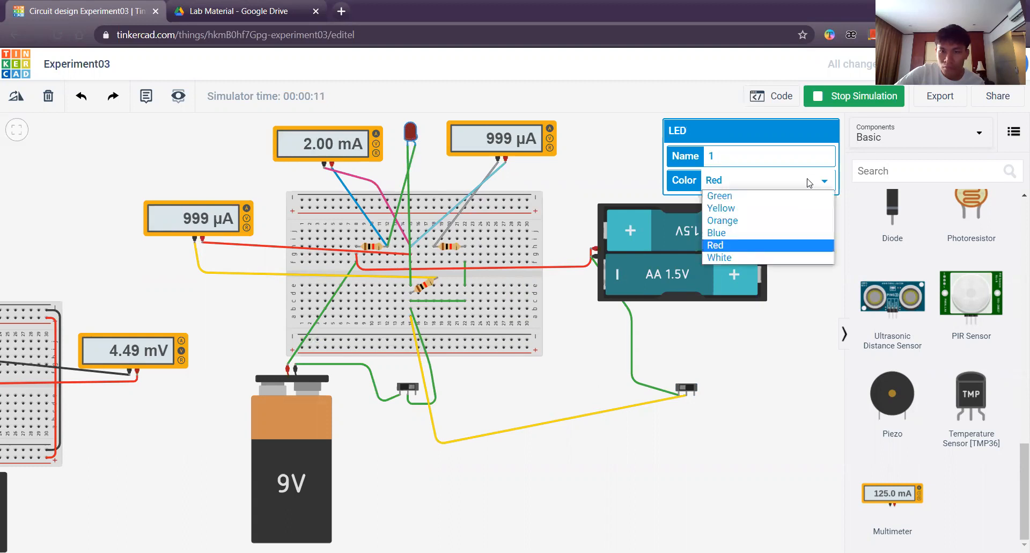
pyautogui.click(782, 220)
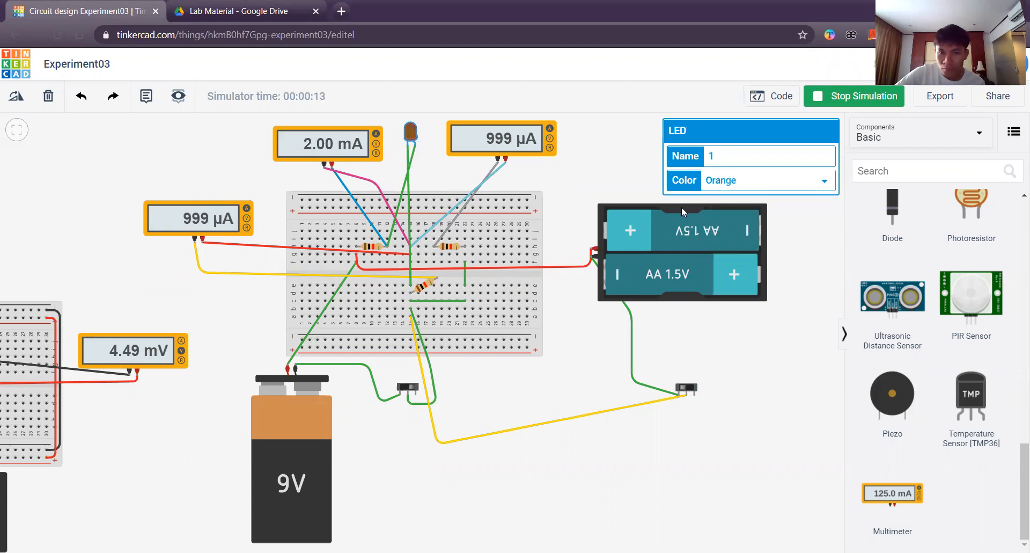
pyautogui.click(598, 188)
# Step: Toggle slide switch 1 and repeatedly toggle slide switch 2 to compare the LED's brightness and the ammeter readings, ending by stopping the simulation
pyautogui.click(409, 388)
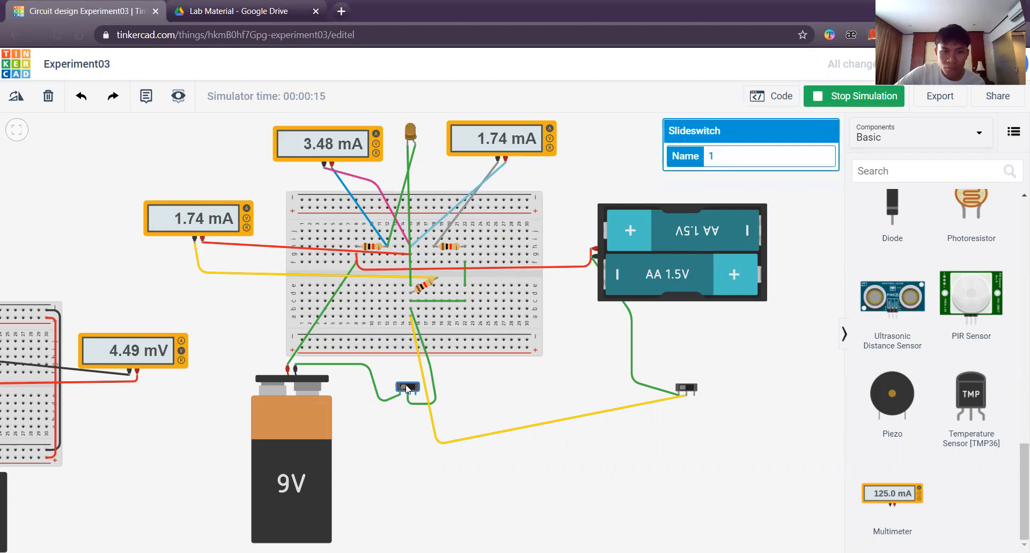
pyautogui.click(692, 388)
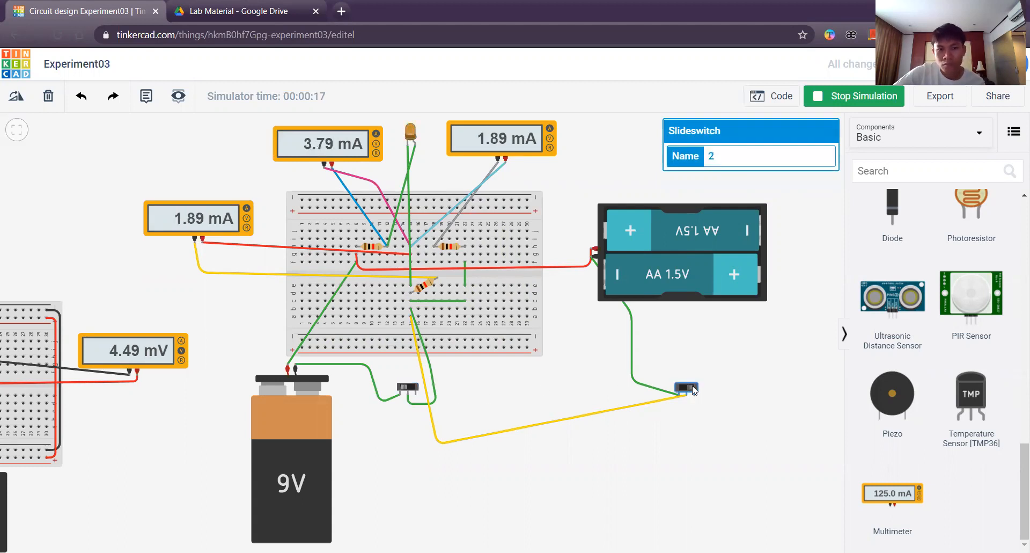
pyautogui.click(687, 385)
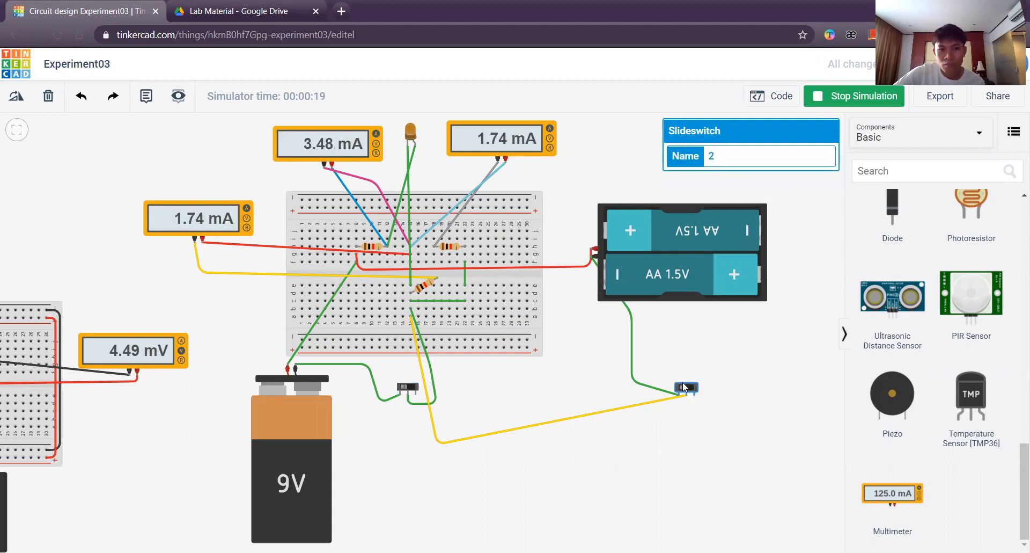
pyautogui.click(692, 389)
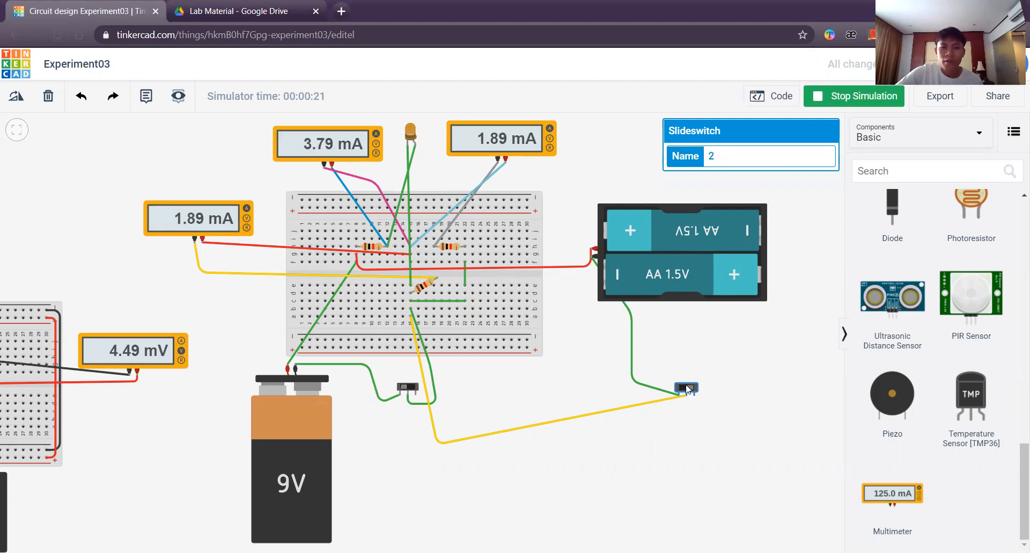
pyautogui.click(687, 388)
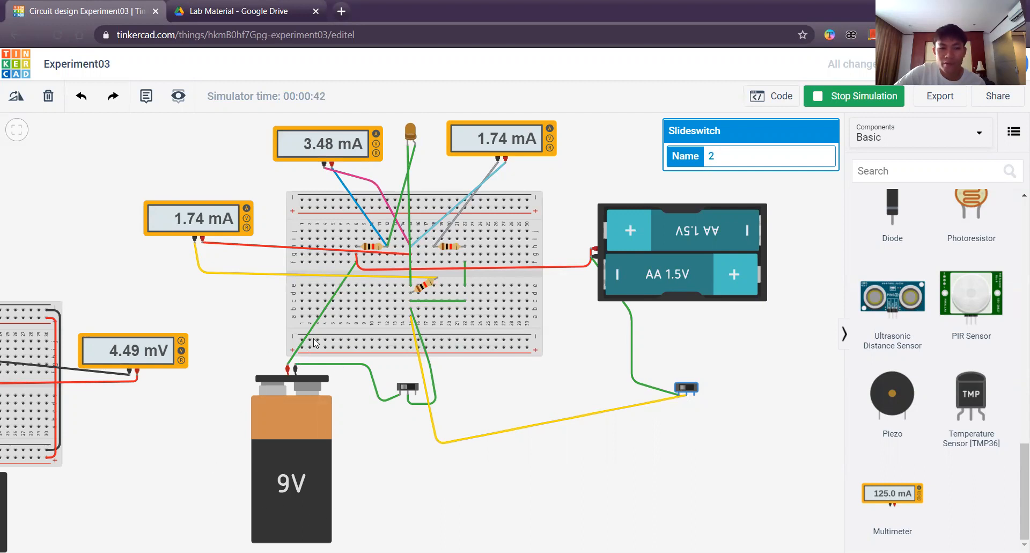
pyautogui.click(688, 392)
pyautogui.click(692, 392)
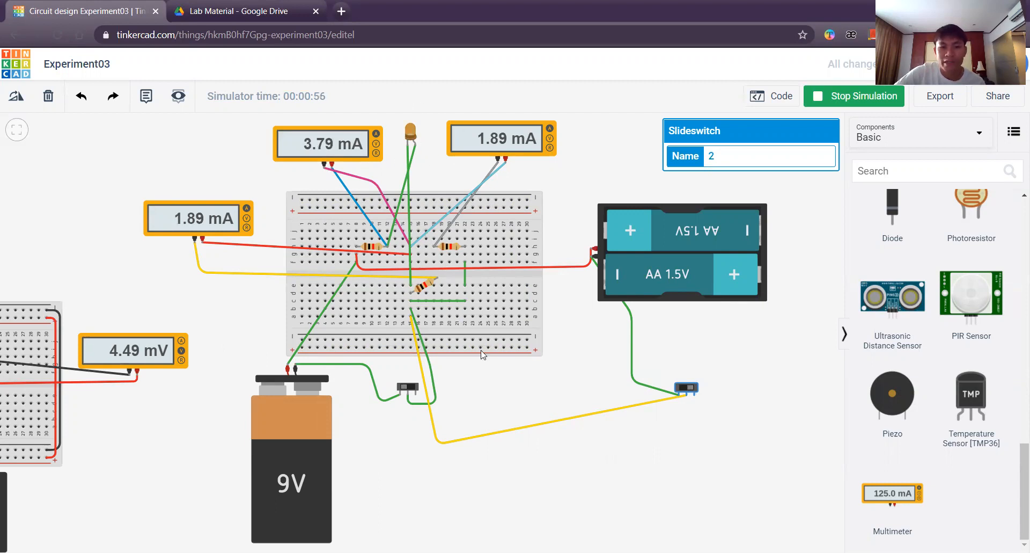
pyautogui.click(689, 391)
pyautogui.click(689, 390)
pyautogui.click(690, 390)
pyautogui.click(689, 390)
pyautogui.click(689, 391)
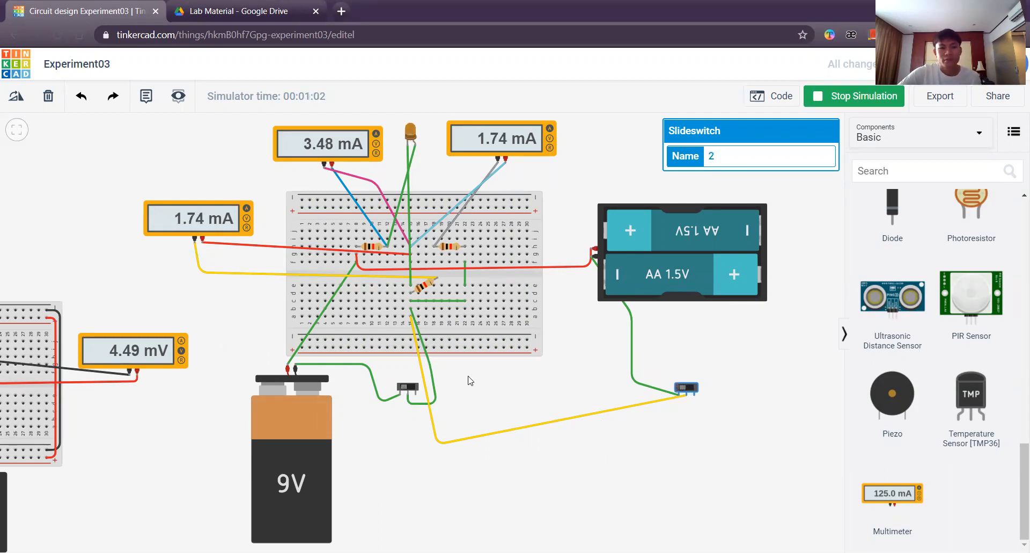
pyautogui.click(410, 388)
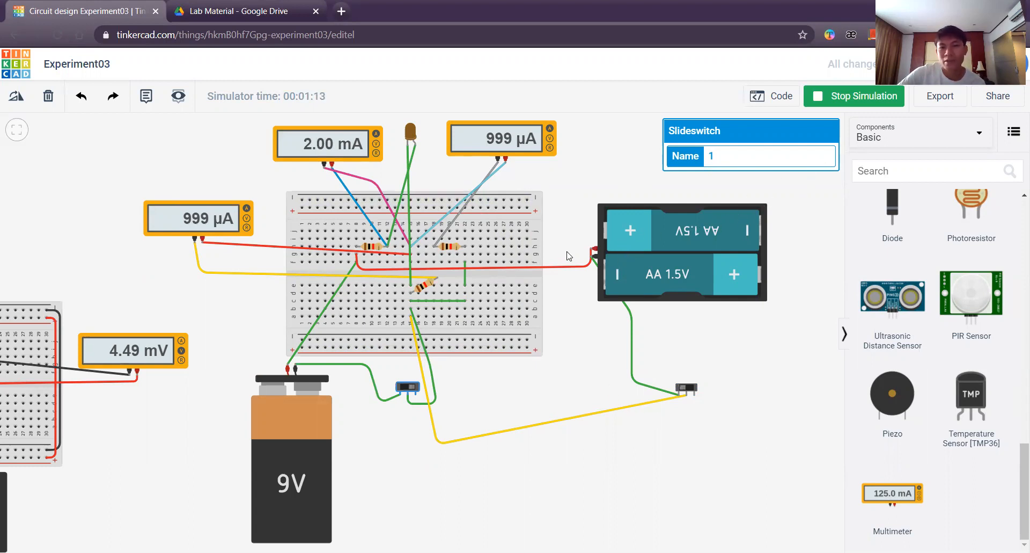
pyautogui.click(862, 97)
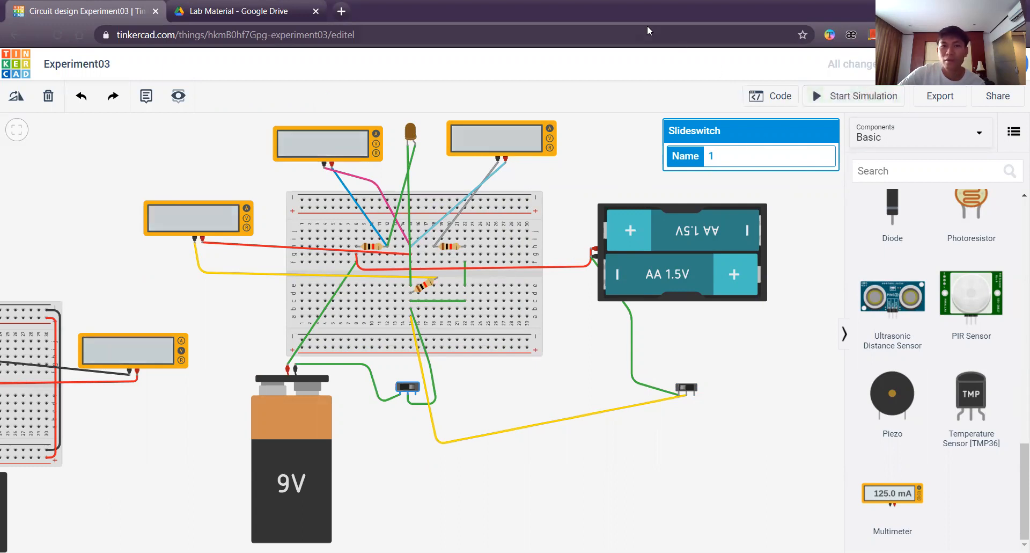